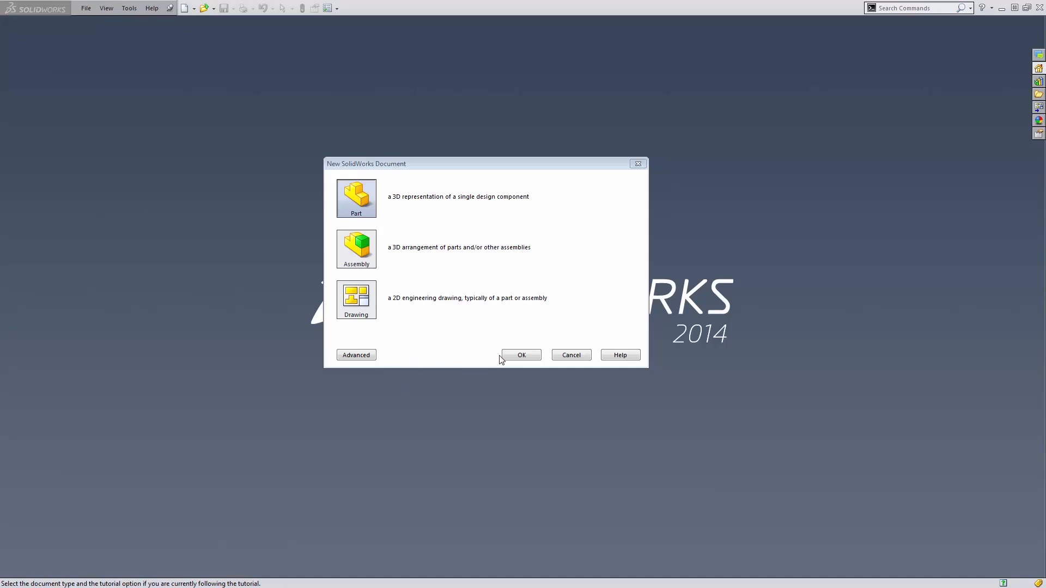
Step: Create a new part document and look up the test tube's length and outer diameter on the product web page
click(536, 354)
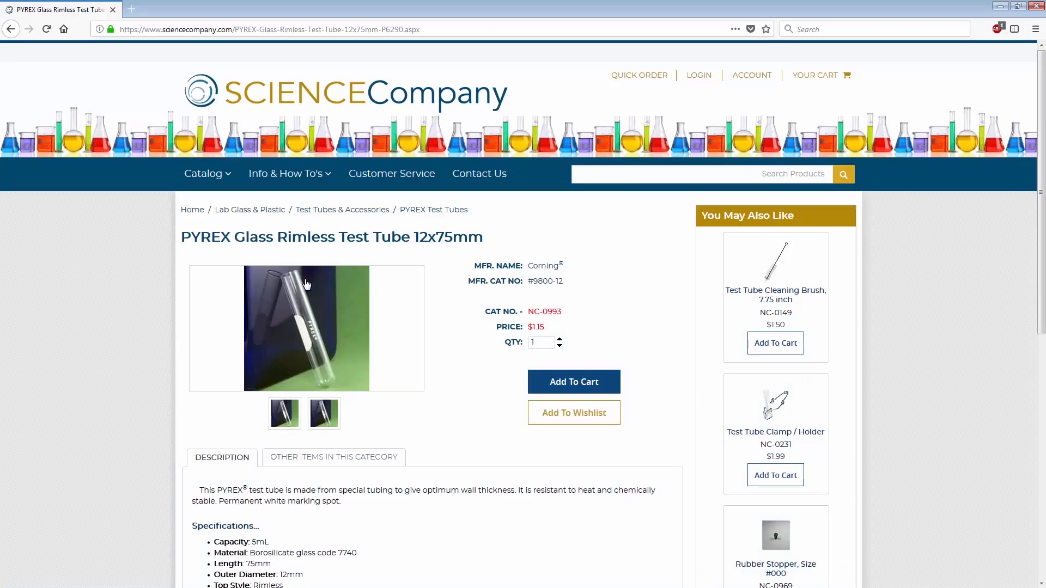
scroll(287, 268, down, 5)
scroll(322, 281, down, 1)
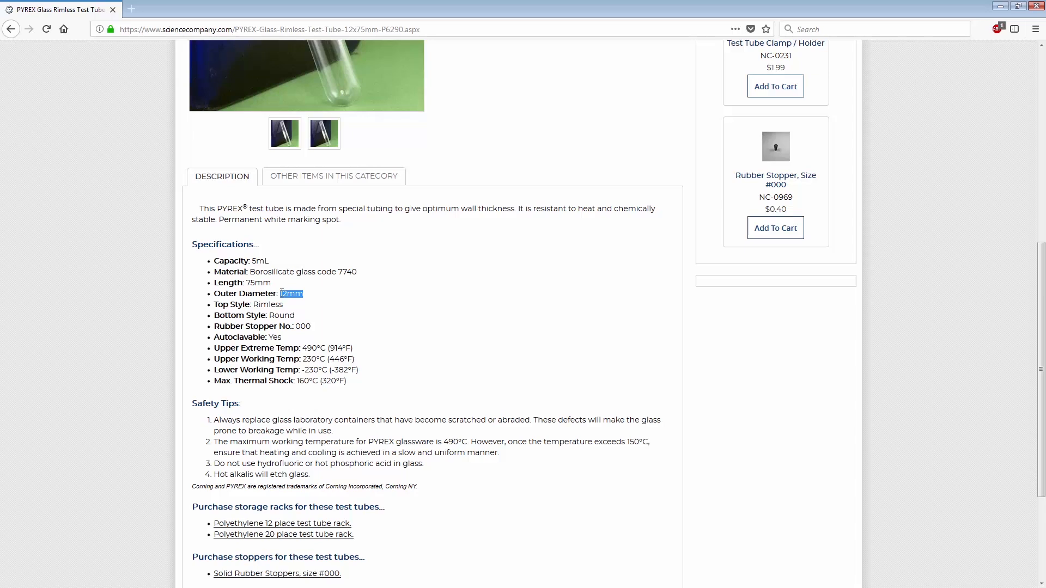
click(1001, 6)
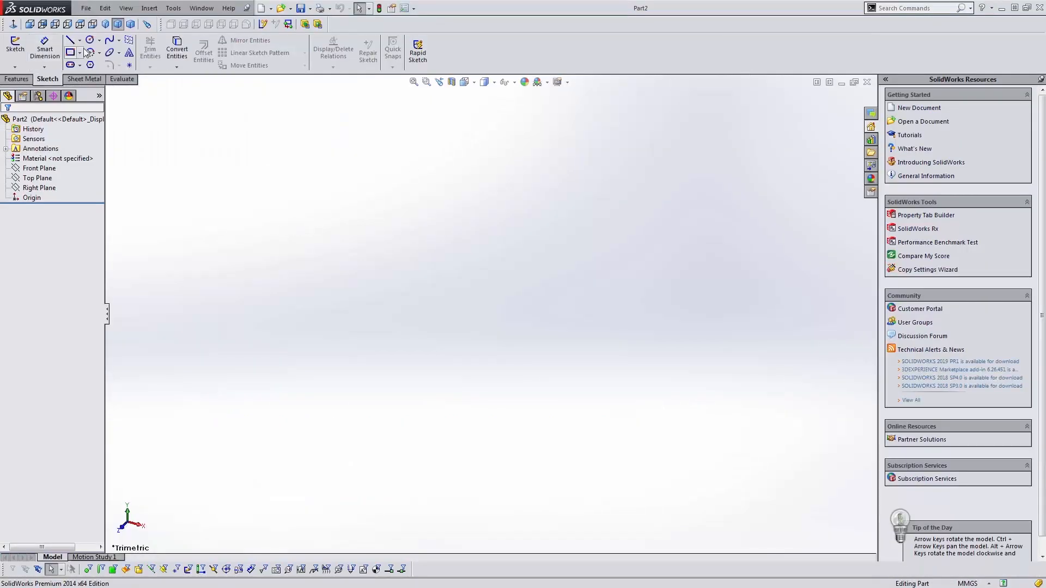
Step: Start a sketch on the Front Plane and draw a vertical line about 90 mm long up from the origin
click(15, 46)
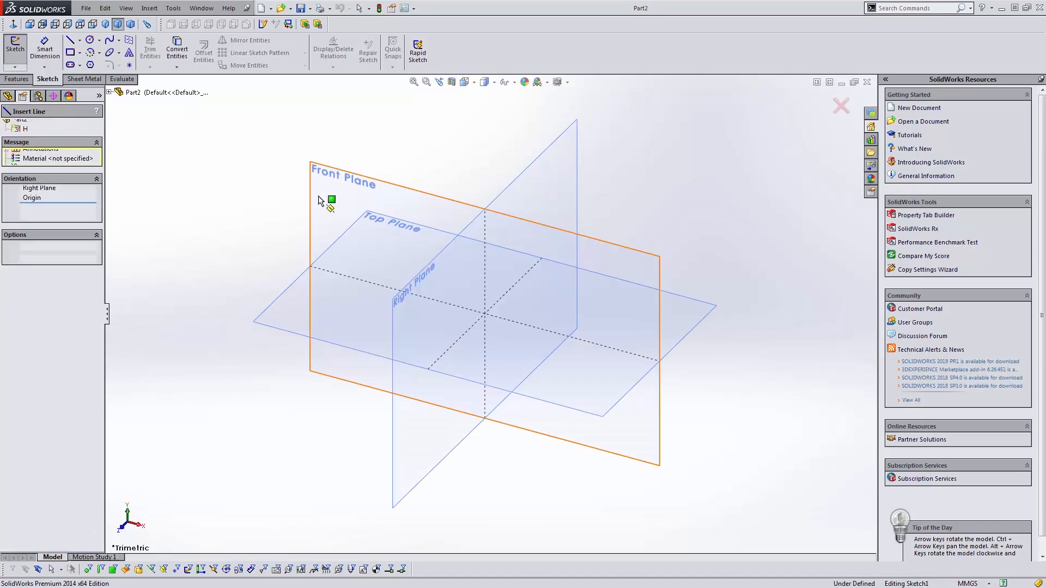
click(317, 201)
key(l)
click(485, 315)
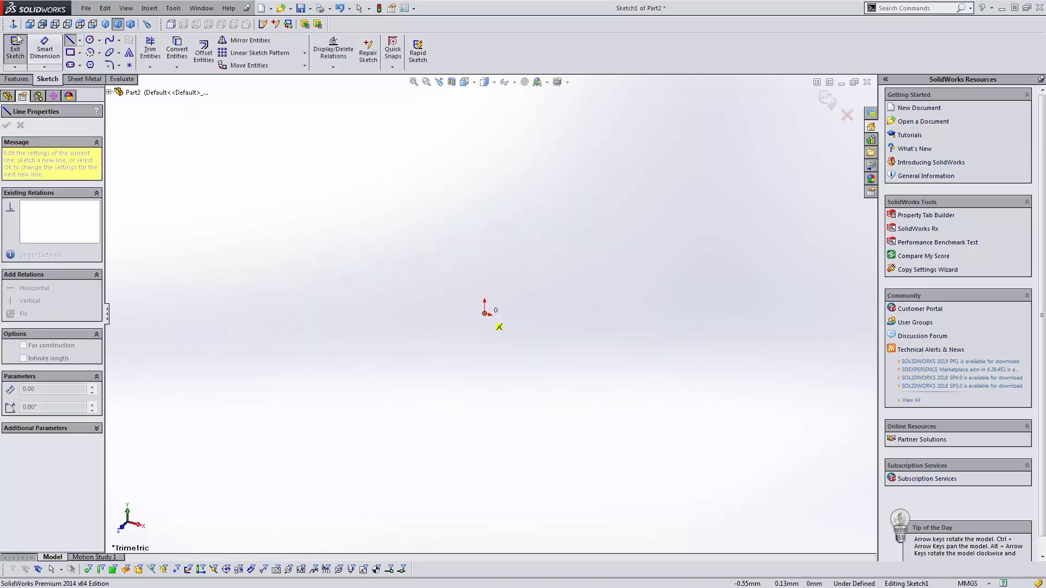
key(ctrl+1)
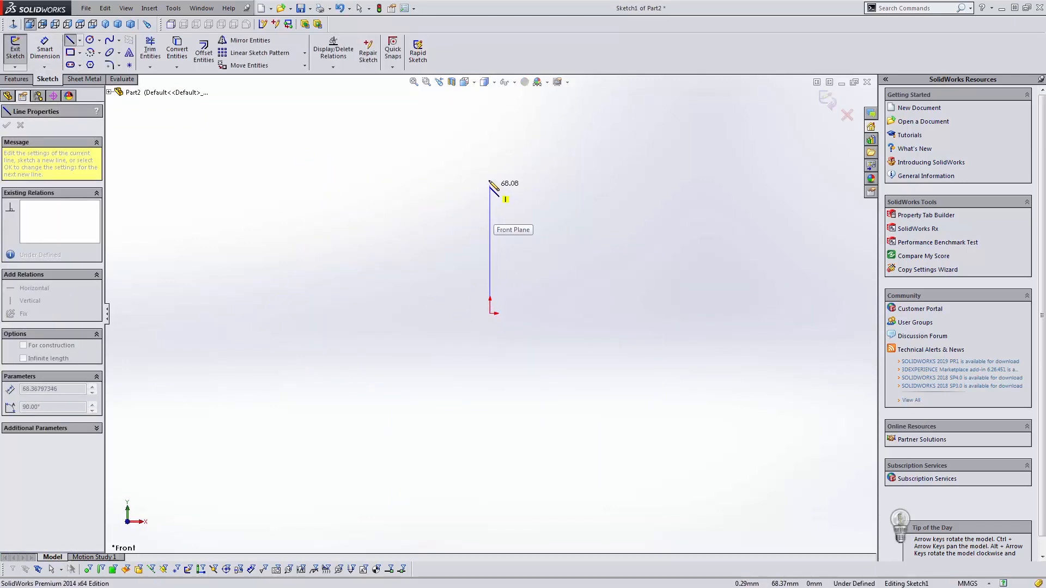
key(Escape)
click(489, 144)
click(489, 313)
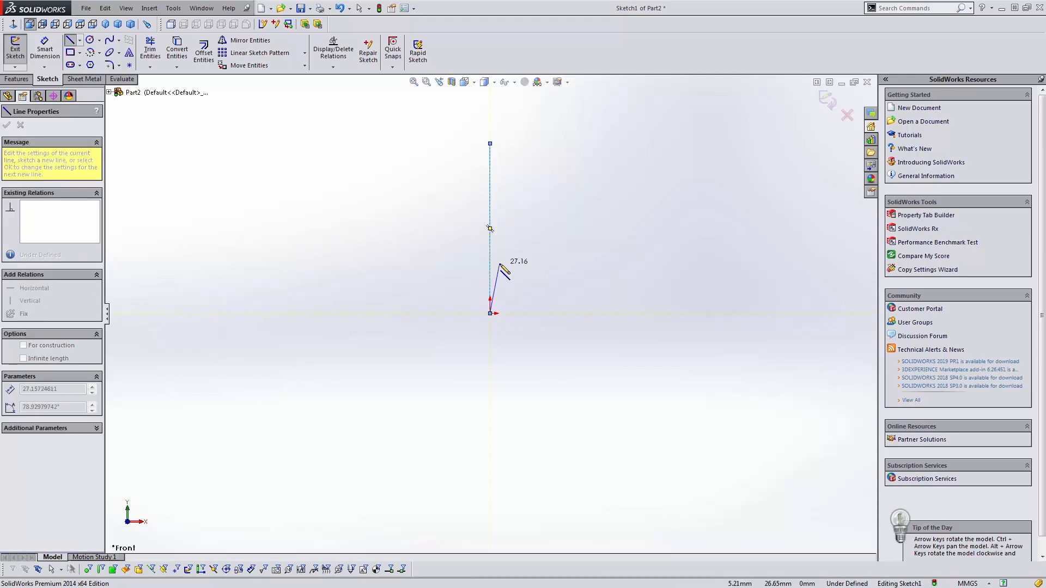
key(Escape)
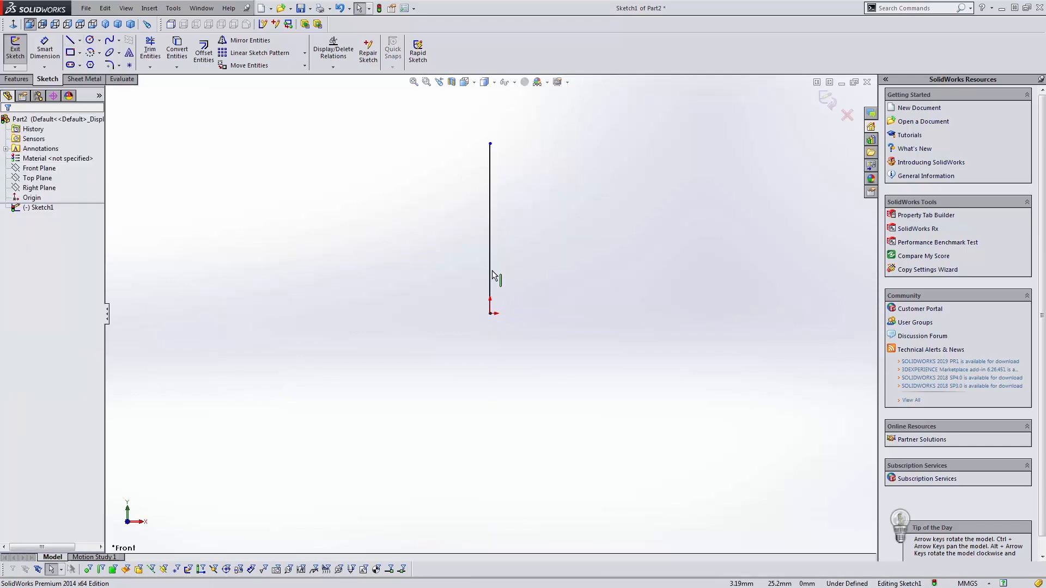
Step: Sketch an arc from the origin curving up to the left of the vertical line, spanning about 24 mm horizontally
click(71, 44)
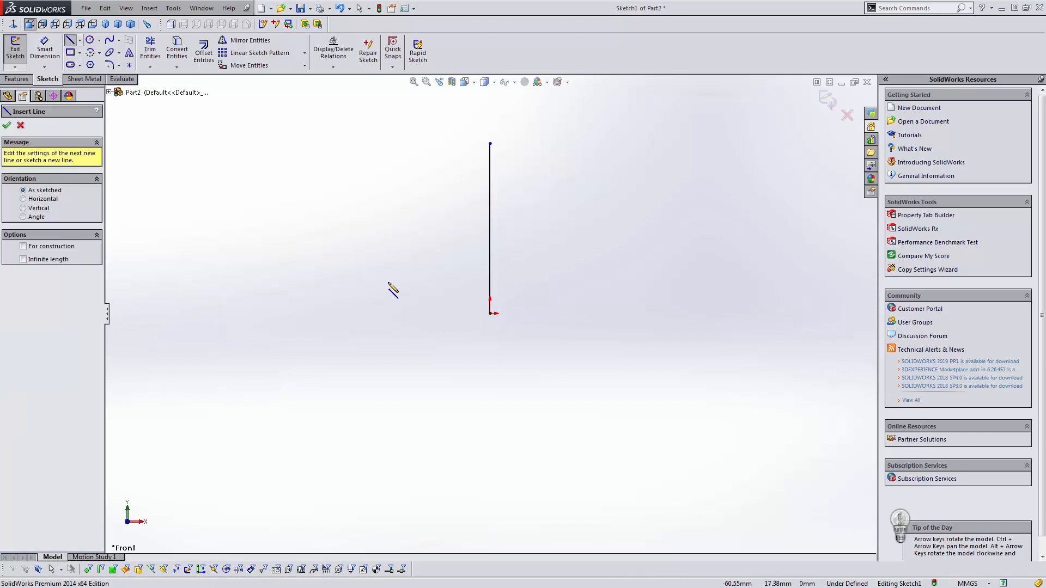
click(490, 313)
mouse_move(491, 313)
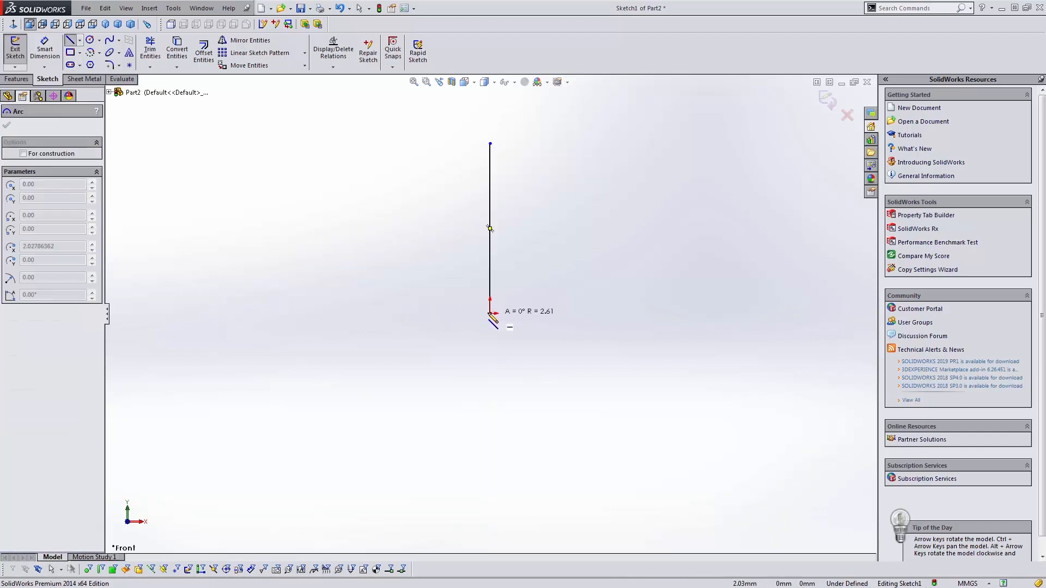
double_click(444, 279)
key(Return)
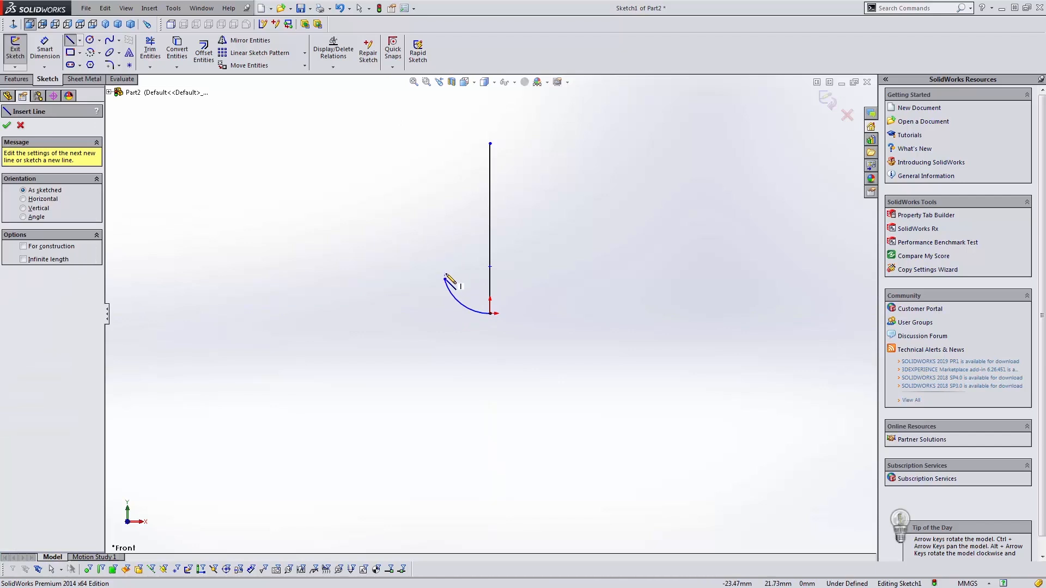
Step: Close the profile with a vertical line about 72 mm long from the arc's end and a horizontal top line about 24 mm long
click(445, 144)
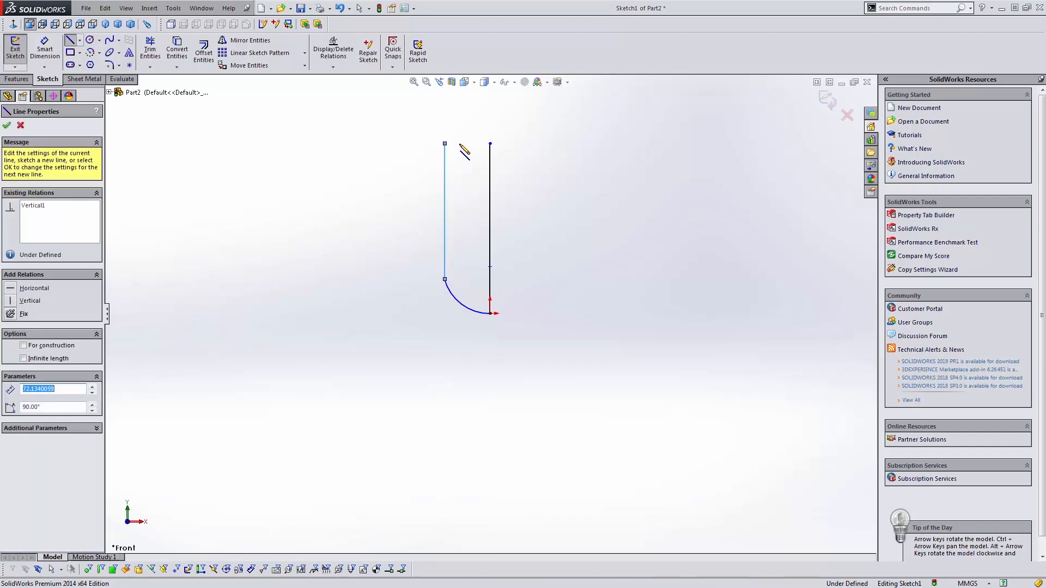
click(489, 144)
key(Escape)
Step: Dimension the distance between the two vertical lines and set it to 6 mm
key(d)
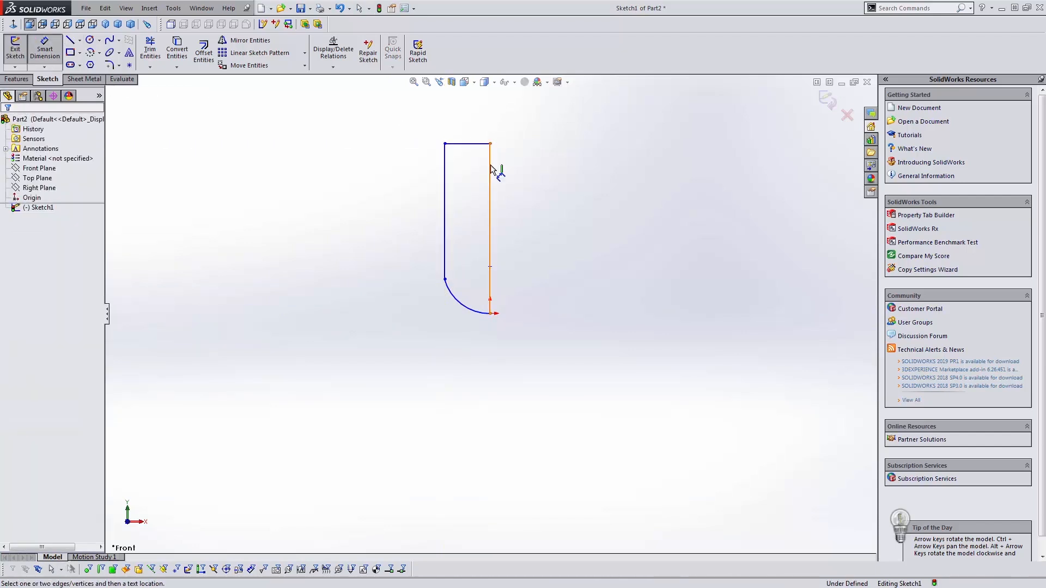
click(490, 168)
click(445, 169)
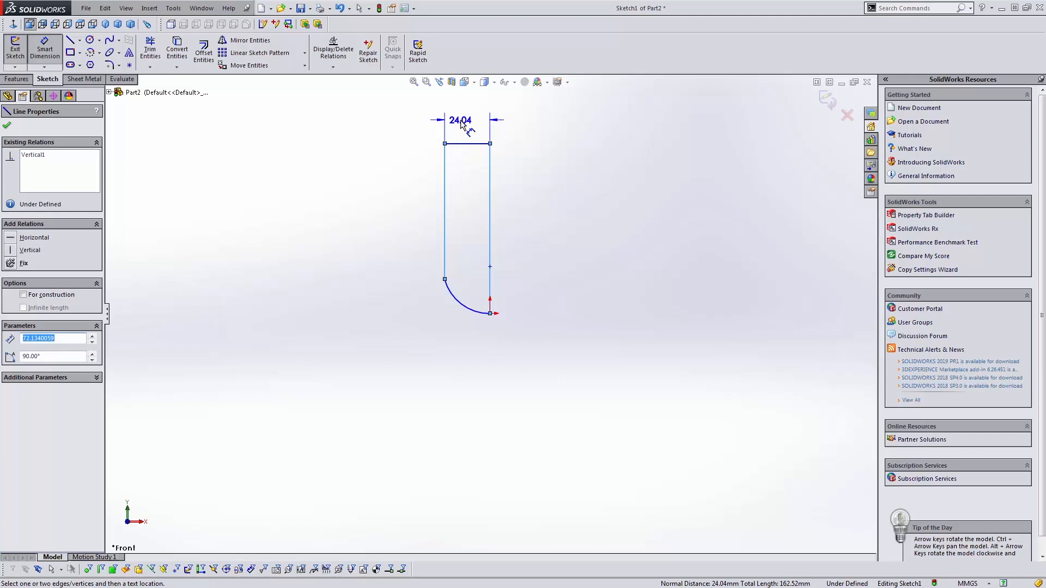
click(461, 124)
text(6)
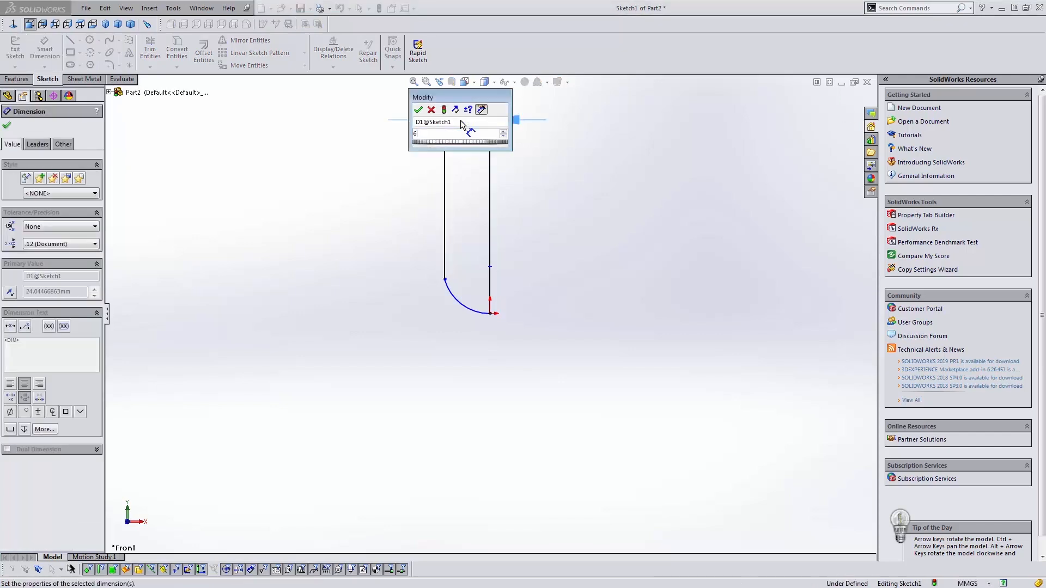
key(Return)
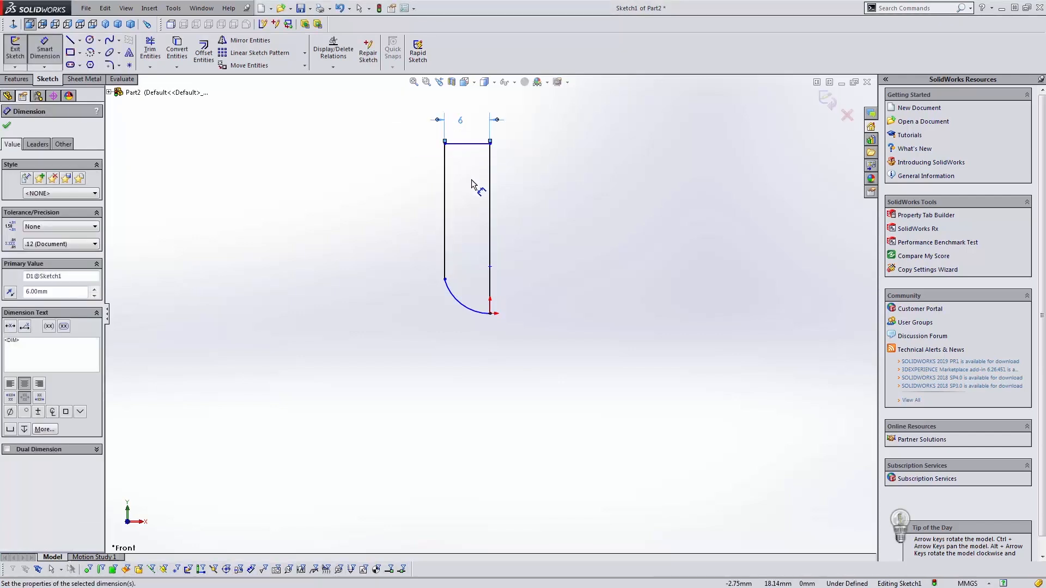
key(Escape)
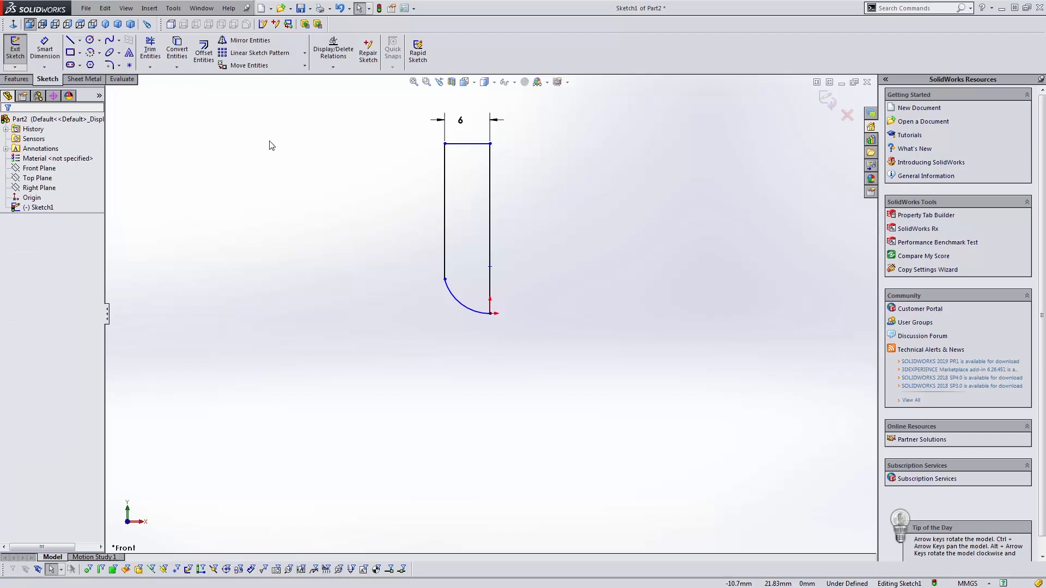
Step: Move the arc's upper endpoint level with its centre so the arc forms a quarter circle meeting the left line
drag(463, 326, 433, 253)
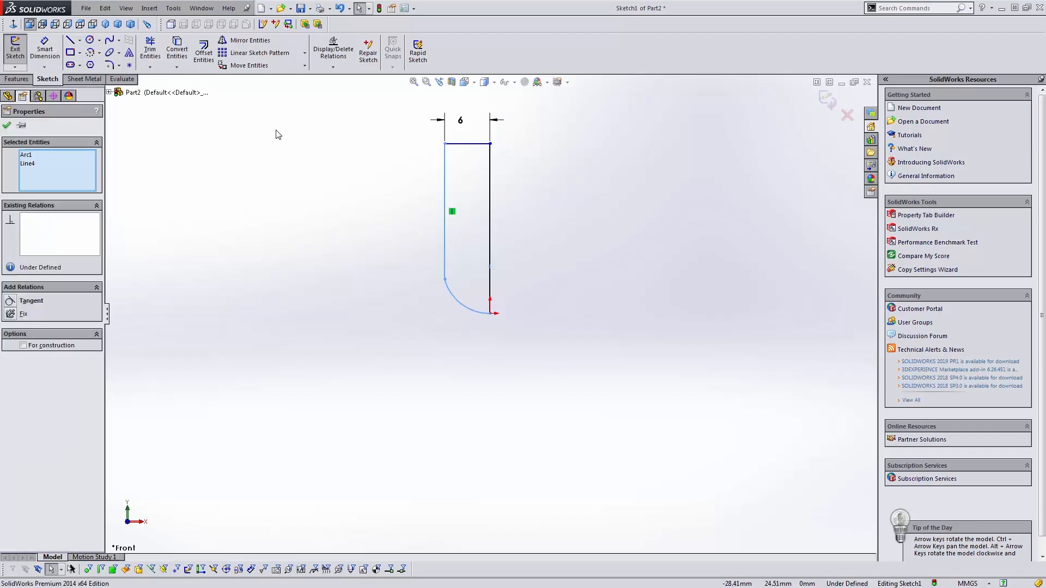
click(264, 107)
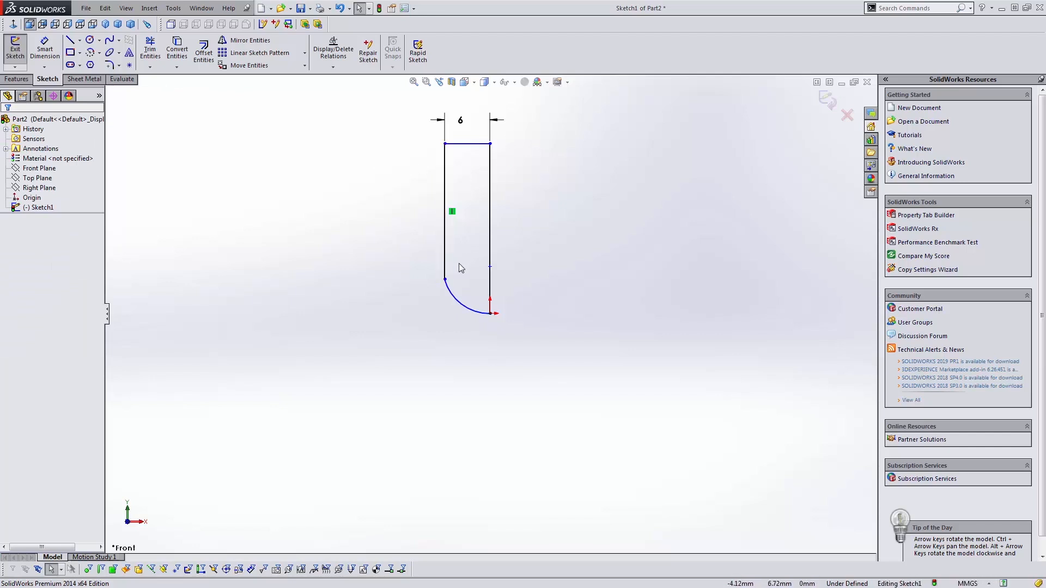
mouse_move(445, 280)
mouse_down()
mouse_move(446, 253)
mouse_move(445, 268)
mouse_up()
click(409, 283)
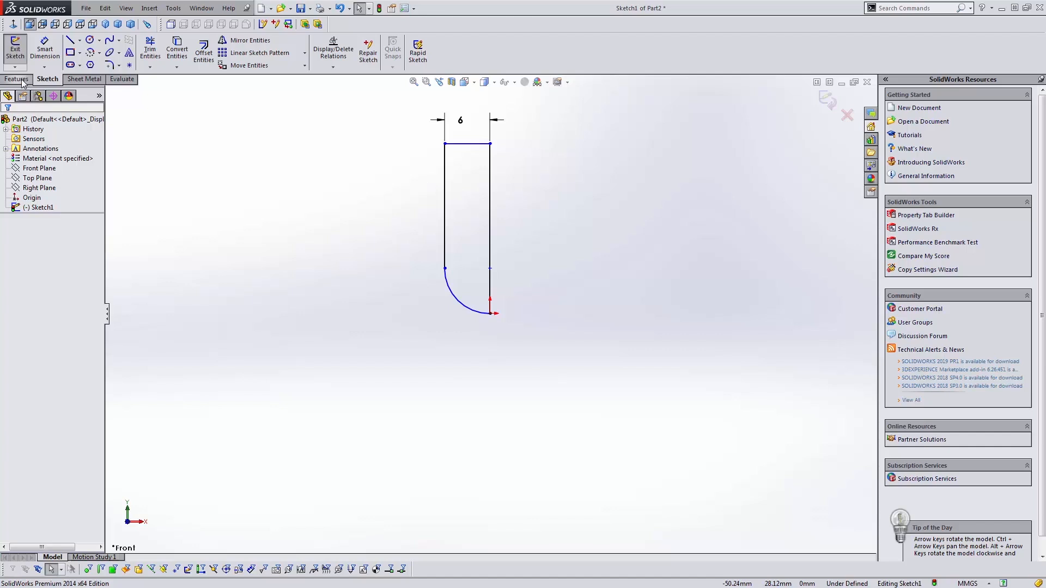
mouse_move(522, 108)
mouse_down()
mouse_move(404, 351)
mouse_move(402, 379)
mouse_up()
click(486, 337)
Step: Dimension the length of the vertical line through the origin and the arc's radius, accepting the values as drawn
key(d)
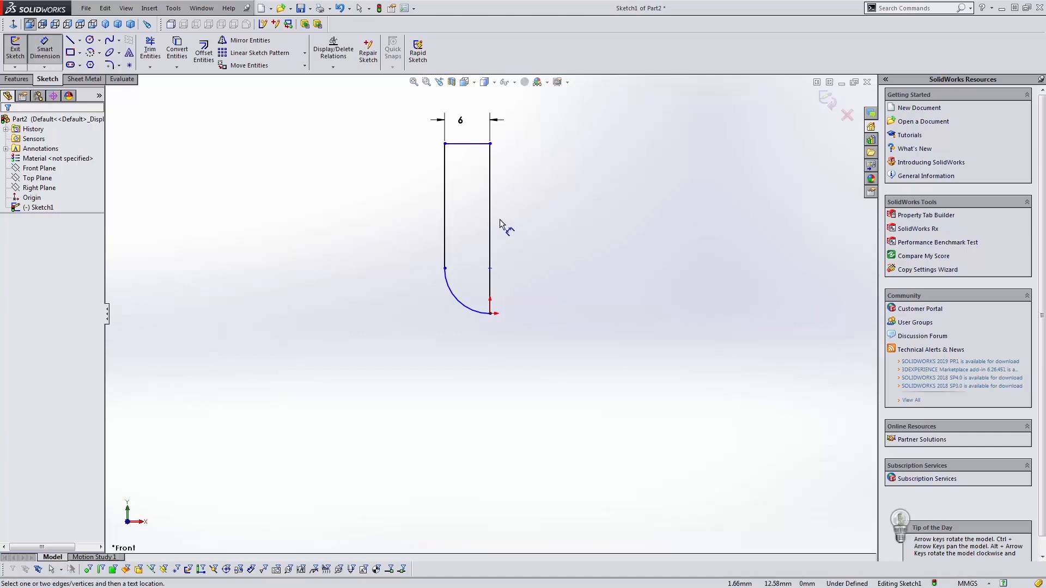
click(489, 227)
click(533, 226)
key(Return)
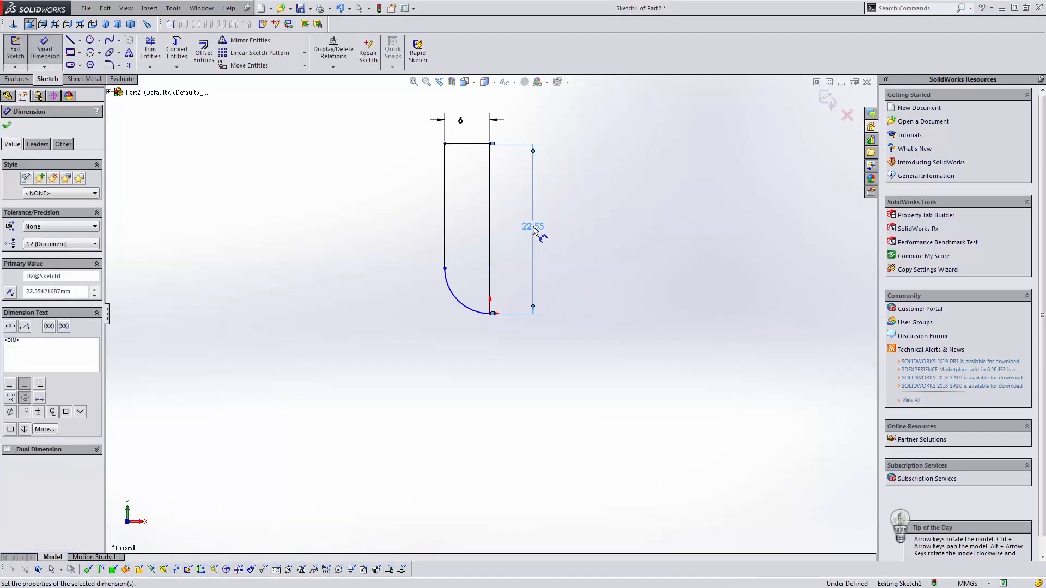
click(462, 301)
click(384, 307)
key(Return)
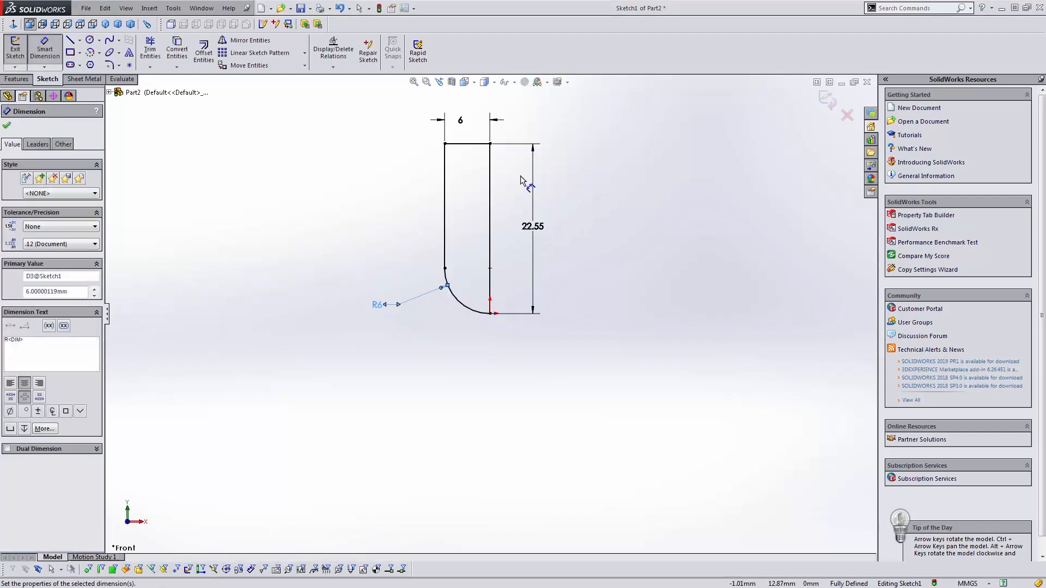
Step: Exit the sketch and try a 360° Revolved Boss/Base of the profile about the vertical line through the origin
click(827, 101)
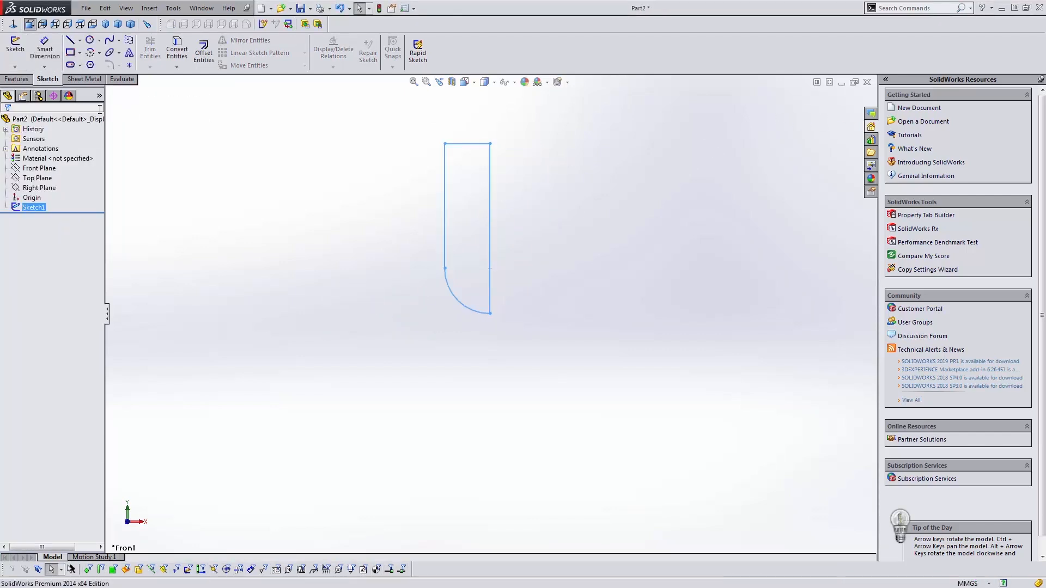
click(18, 79)
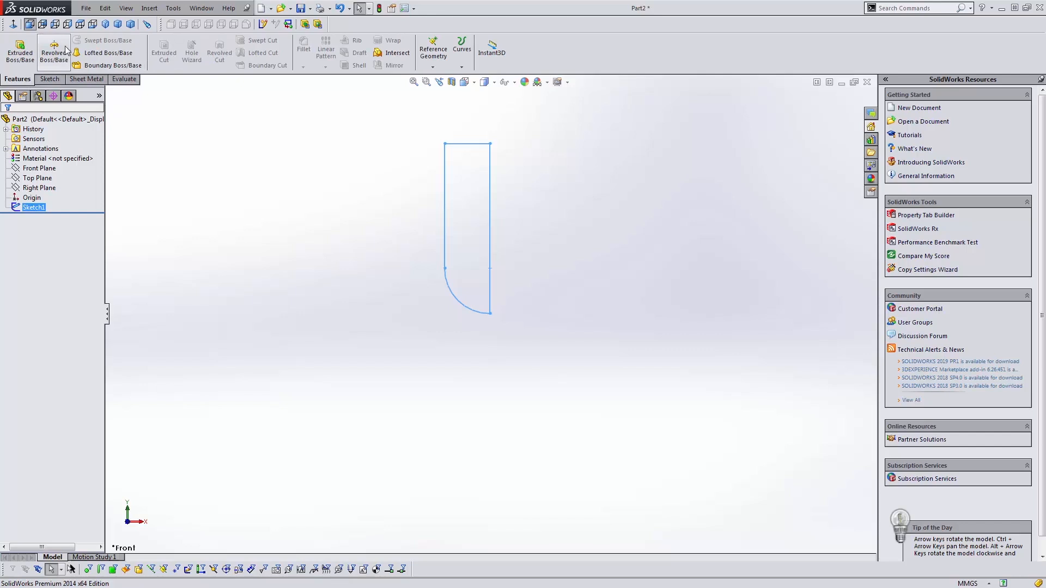
click(57, 49)
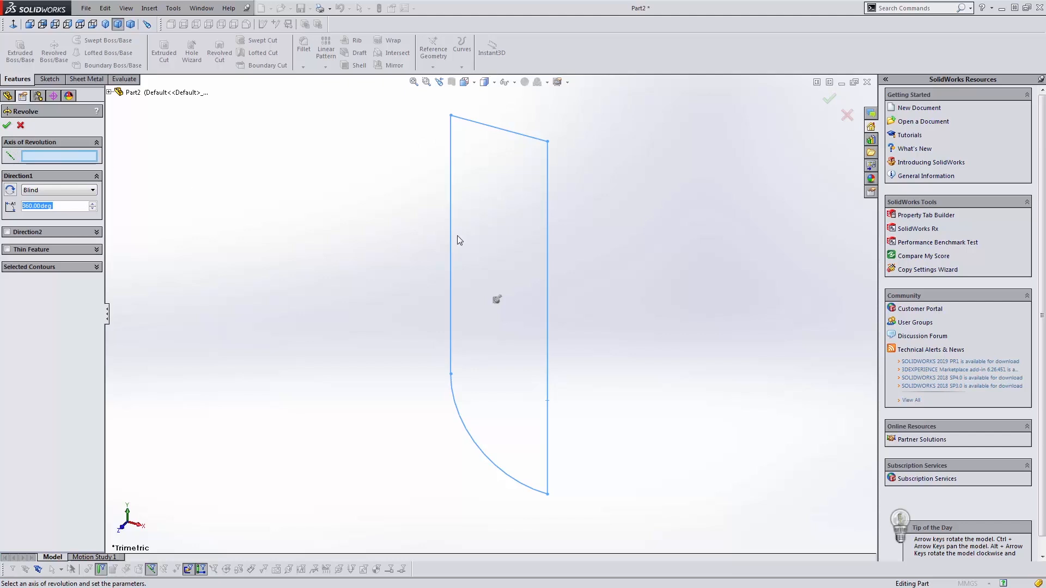
click(548, 232)
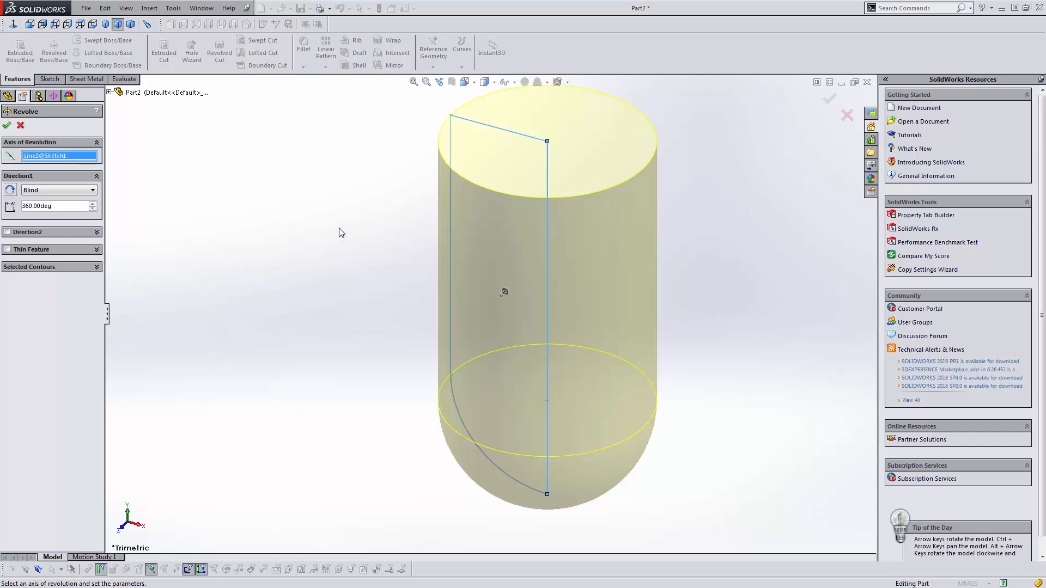
middle_drag(622, 342, 505, 327)
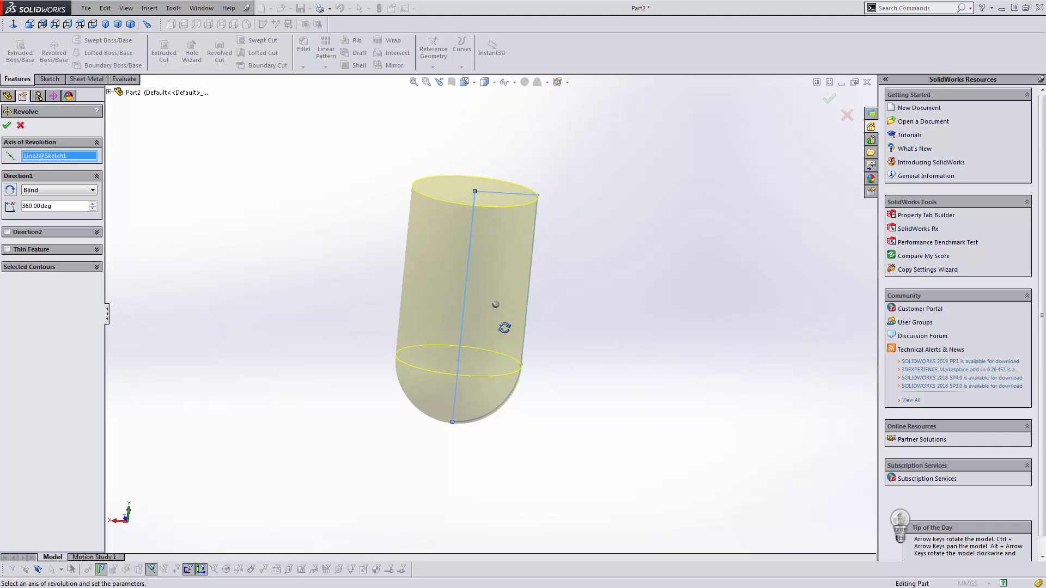
Step: Try making the revolve a one-direction thin feature 1 mm thick, and cancel the revolve
click(97, 232)
click(96, 287)
click(53, 316)
double_click(52, 316)
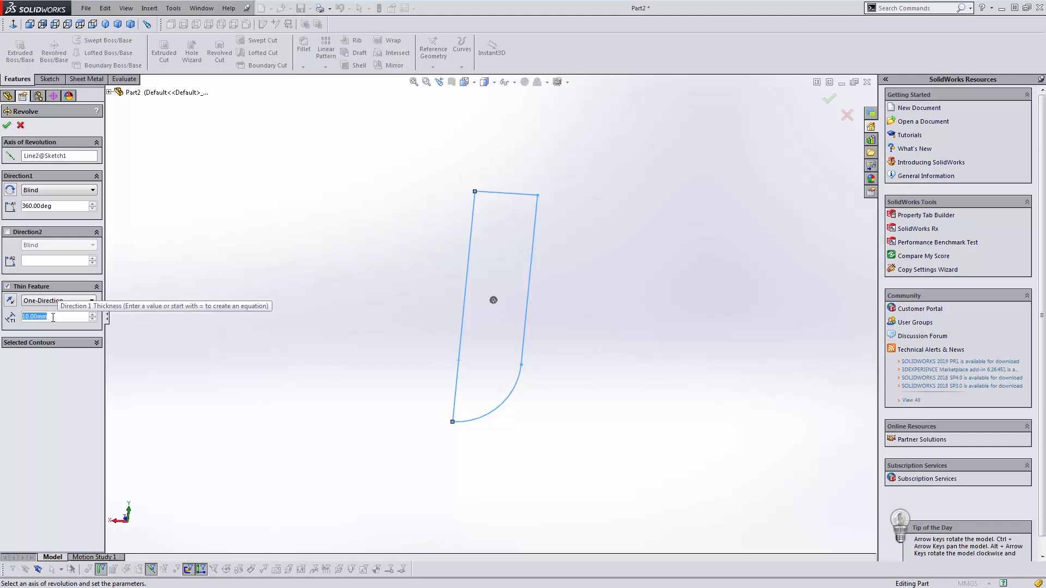
text(1)
key(Return)
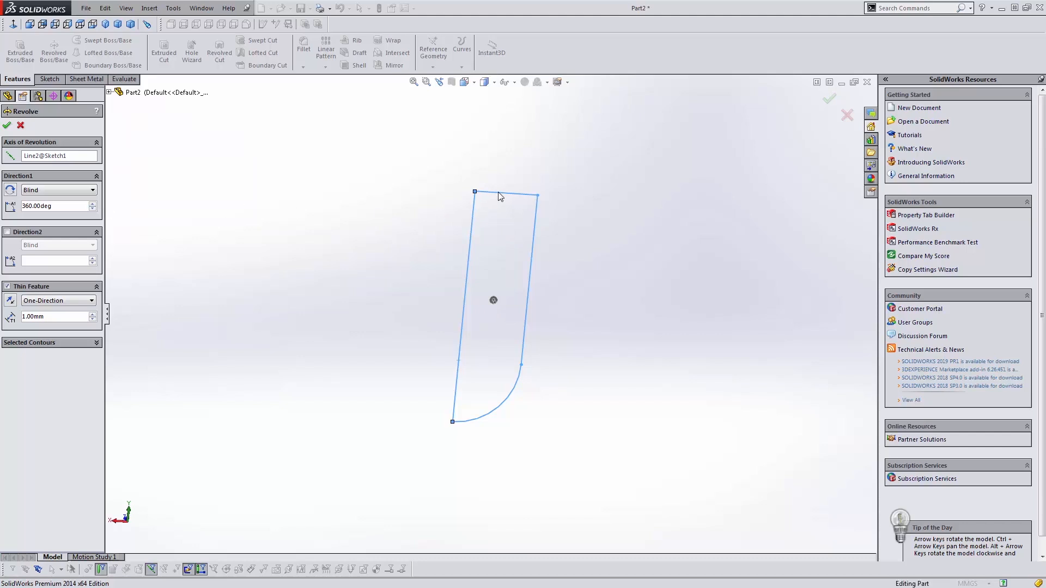
click(20, 125)
click(498, 193)
key(Delete)
drag(469, 214, 694, 208)
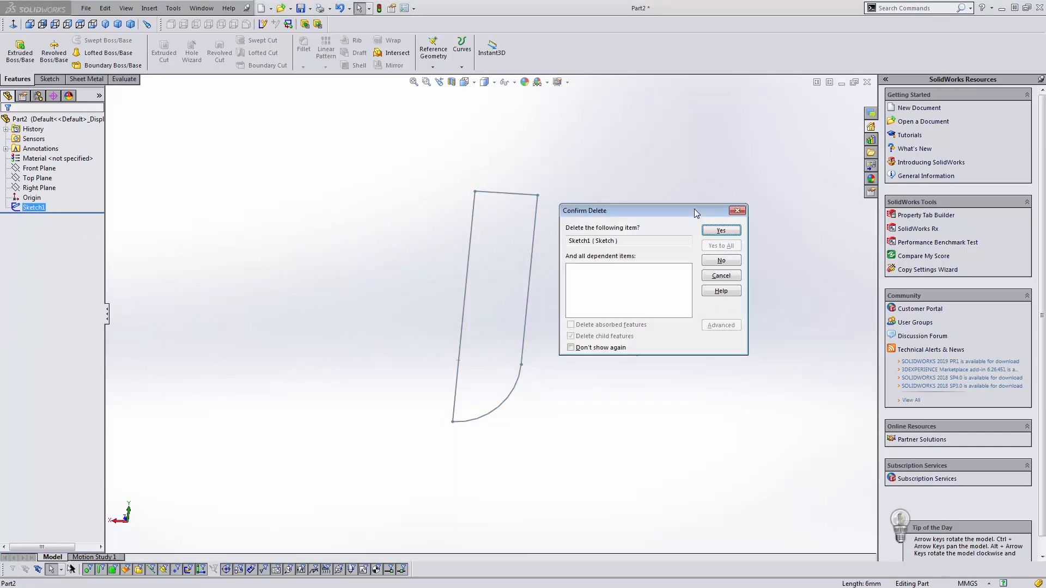
click(721, 276)
Step: Edit the profile sketch, delete its top horizontal line and turn the vertical line through the origin into construction geometry
click(34, 208)
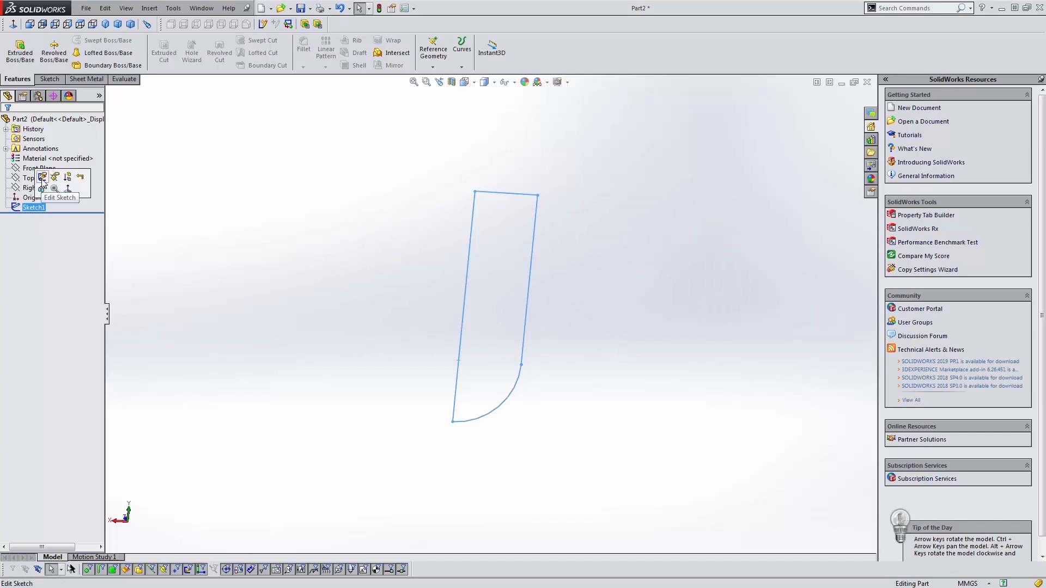
click(41, 188)
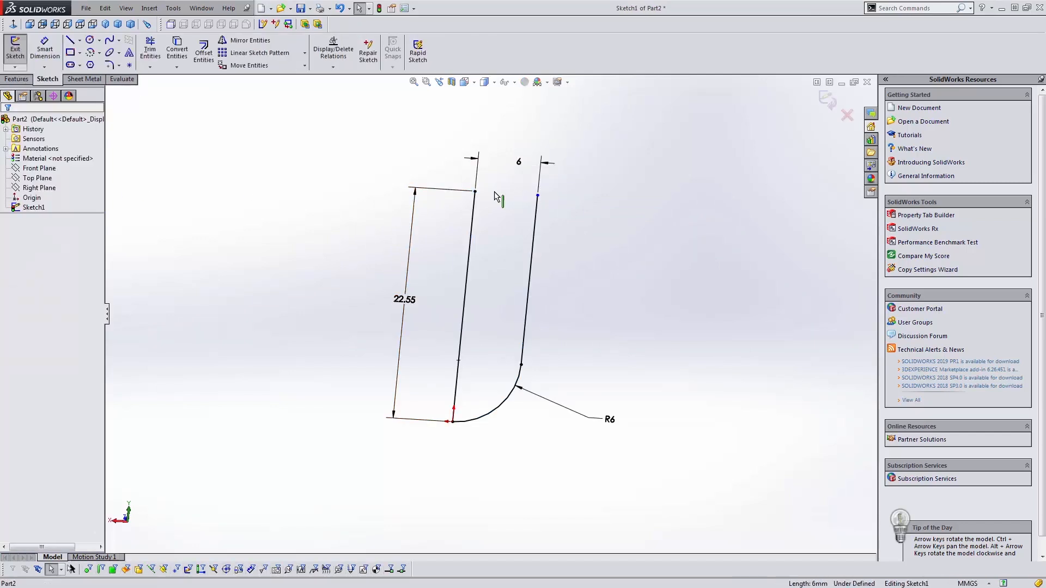
click(473, 207)
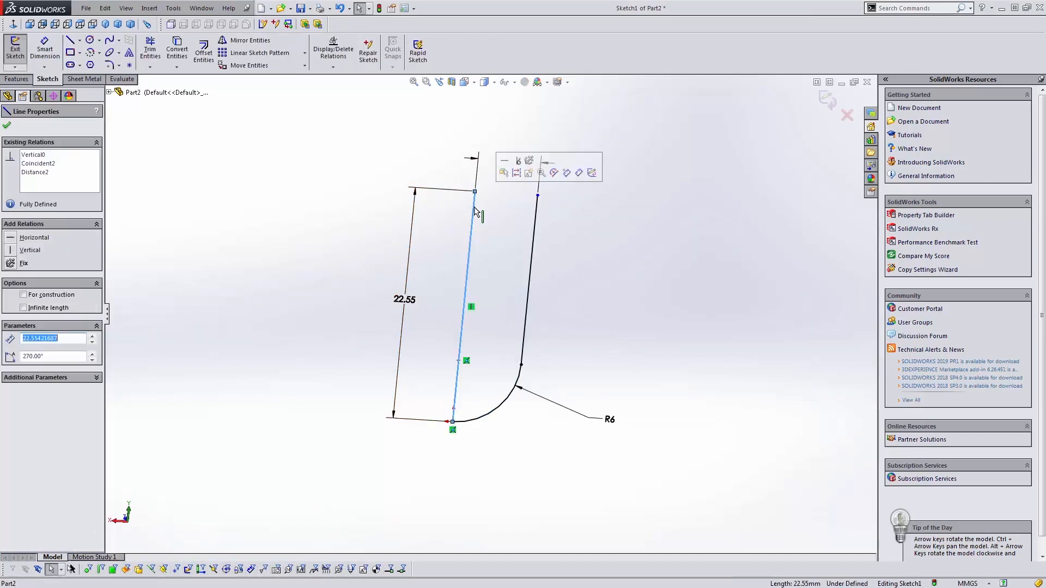
click(517, 173)
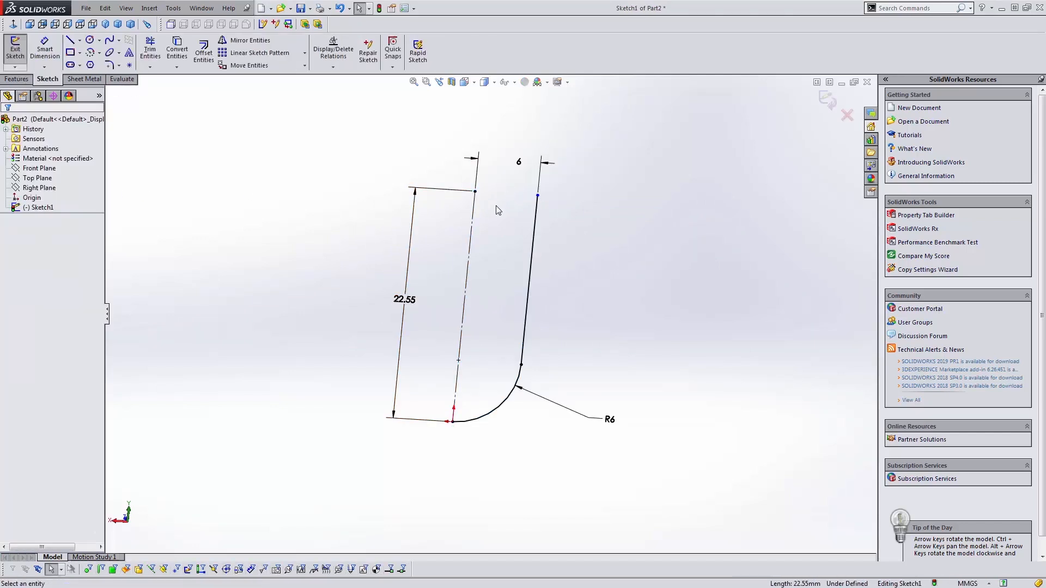
Step: Align the outer line's upper endpoint horizontally with the centreline's top endpoint and move the centreline's length dimension farther from the profile
click(470, 217)
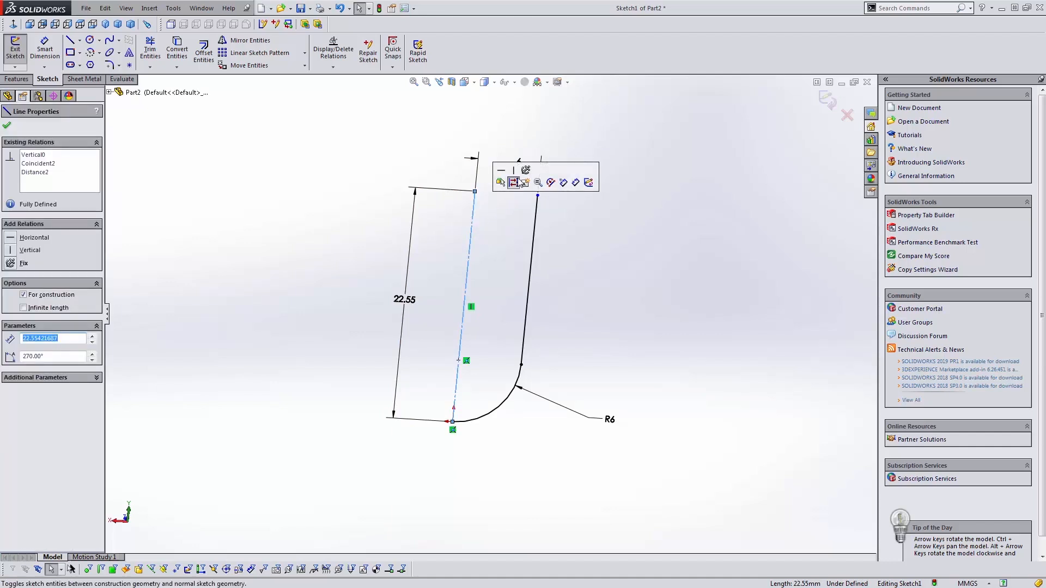
click(619, 270)
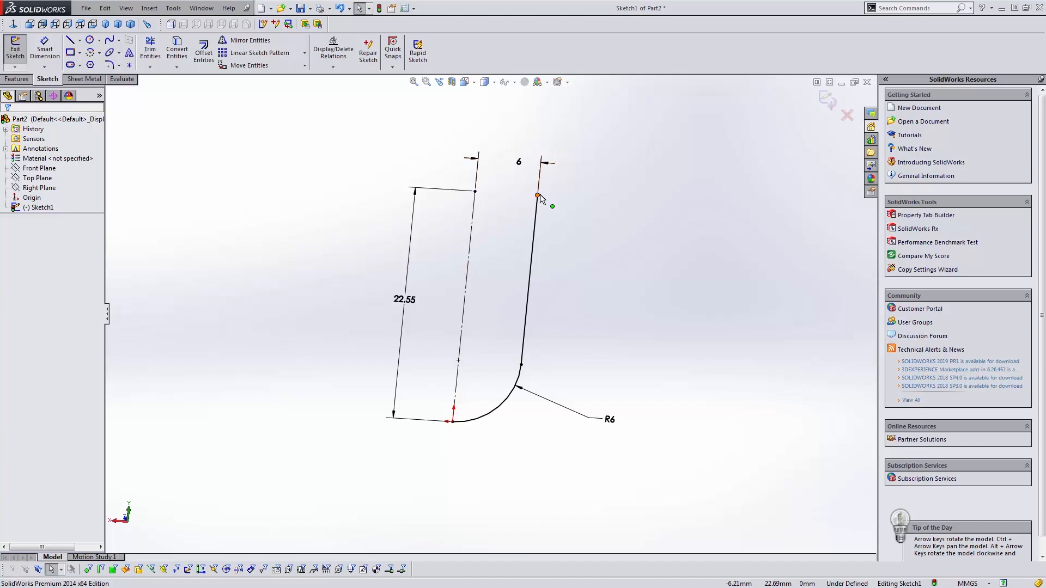
drag(538, 194, 561, 231)
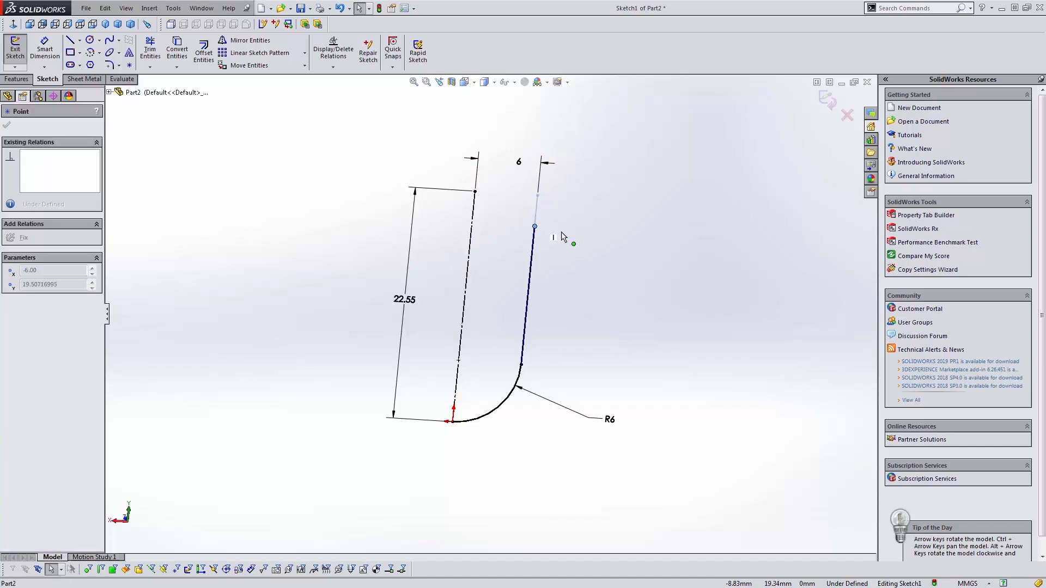
ctrl+click(476, 192)
click(528, 152)
drag(403, 300, 329, 289)
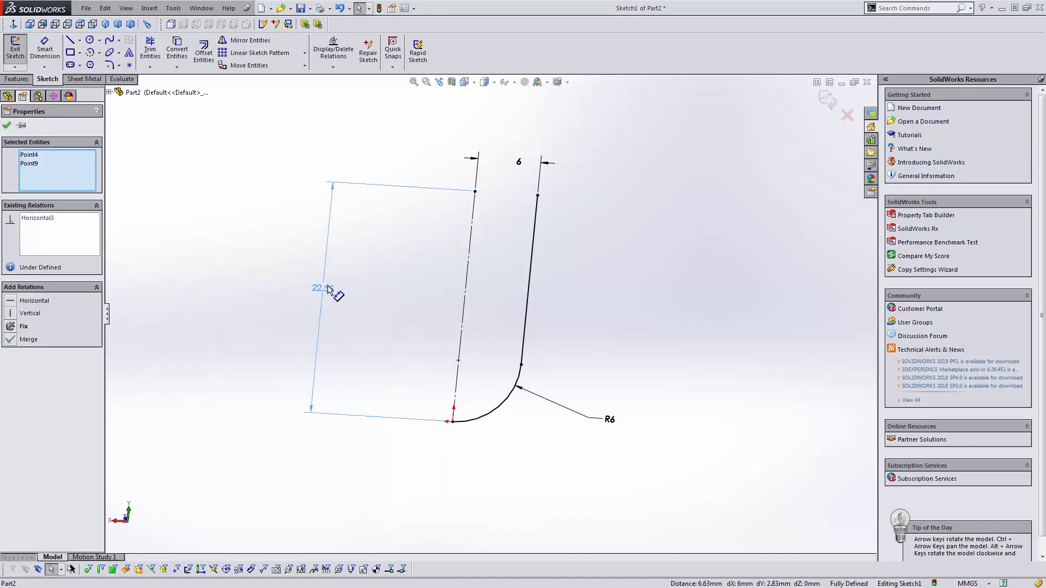
click(304, 290)
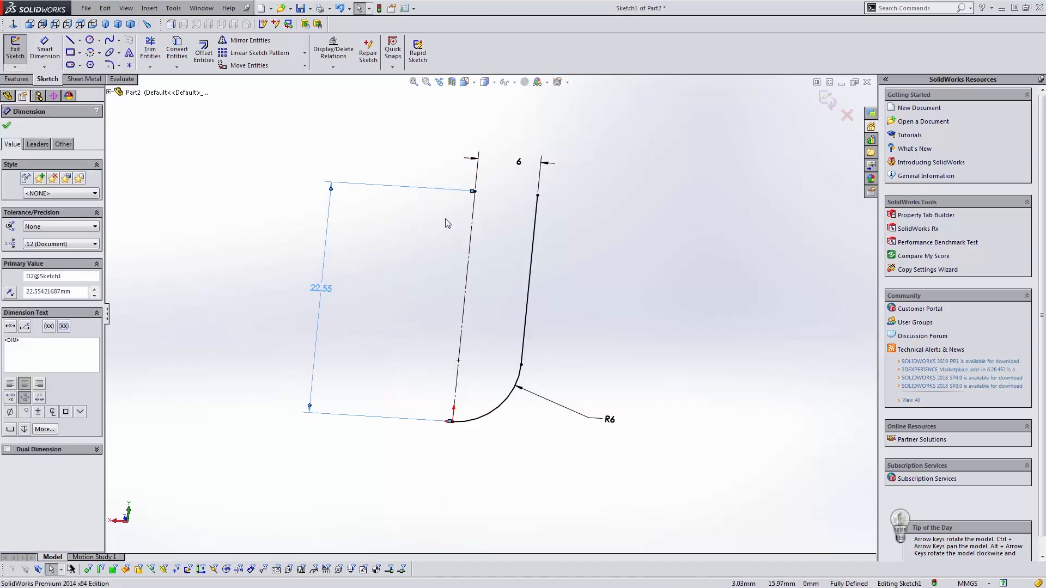
Step: Start a 360° Revolved Boss/Base about the construction line as a one-direction thin feature, leaving the profile open
click(473, 212)
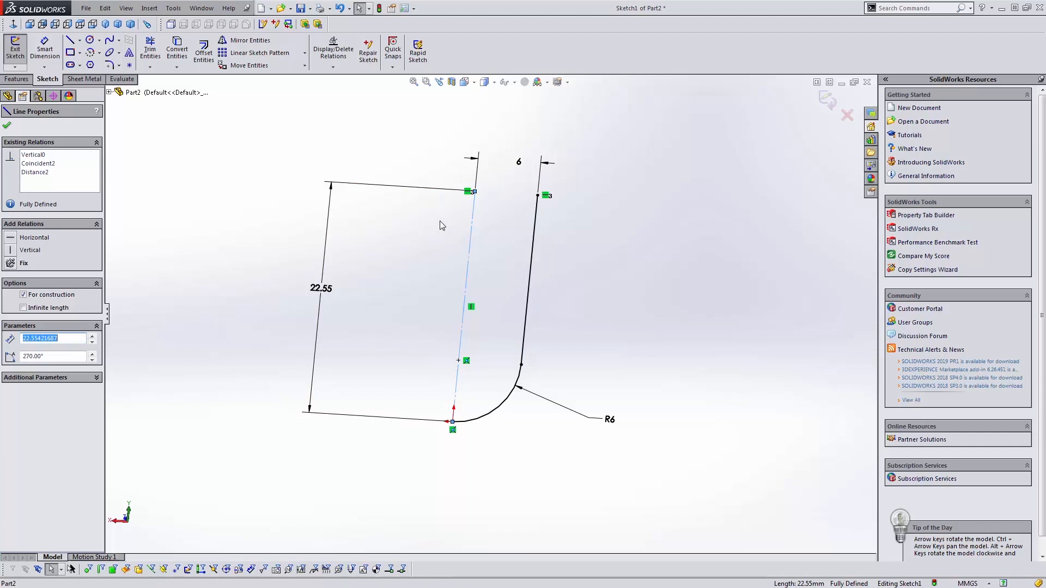
click(17, 79)
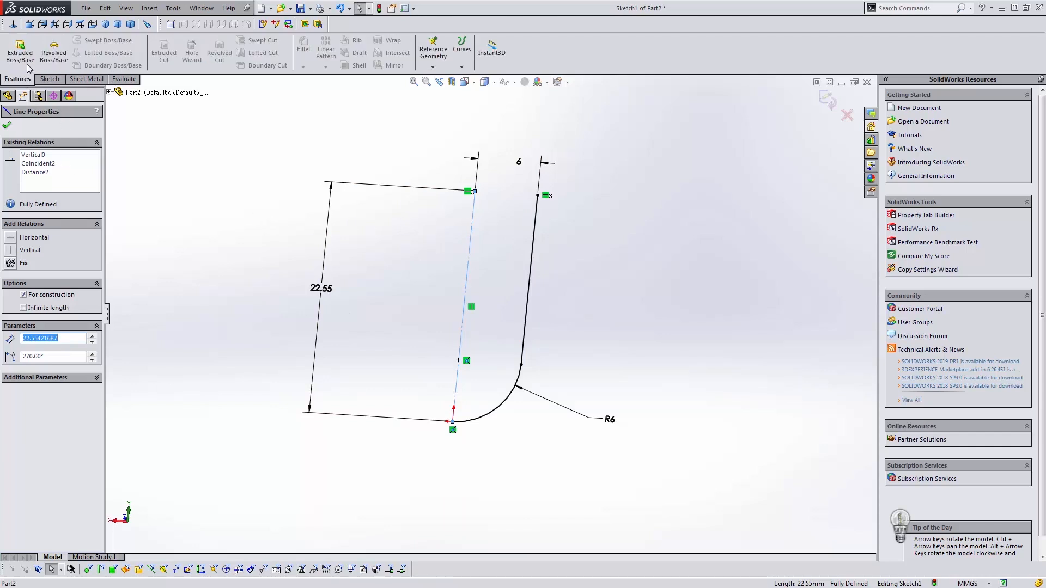
click(55, 51)
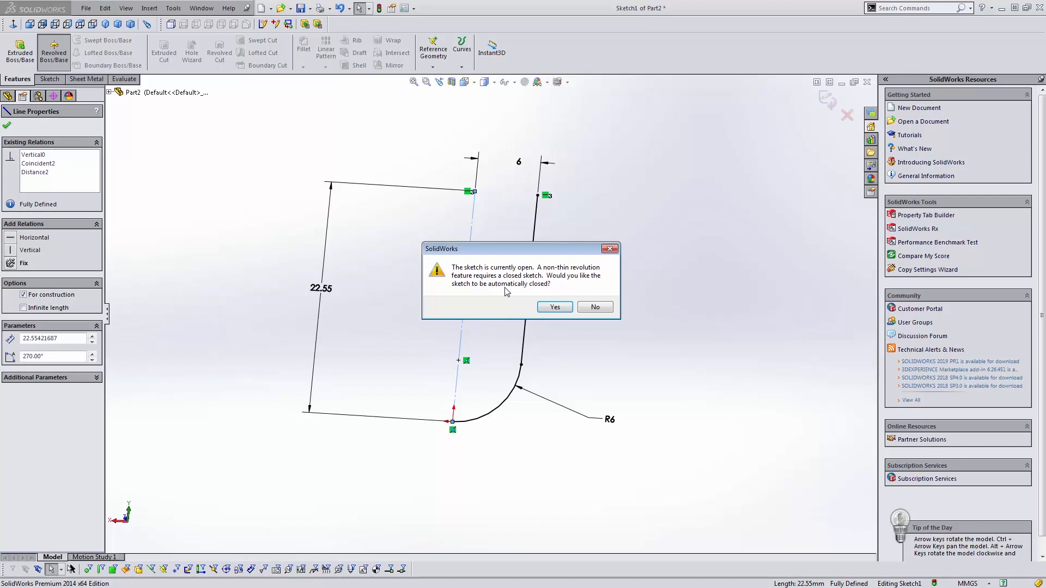
click(594, 308)
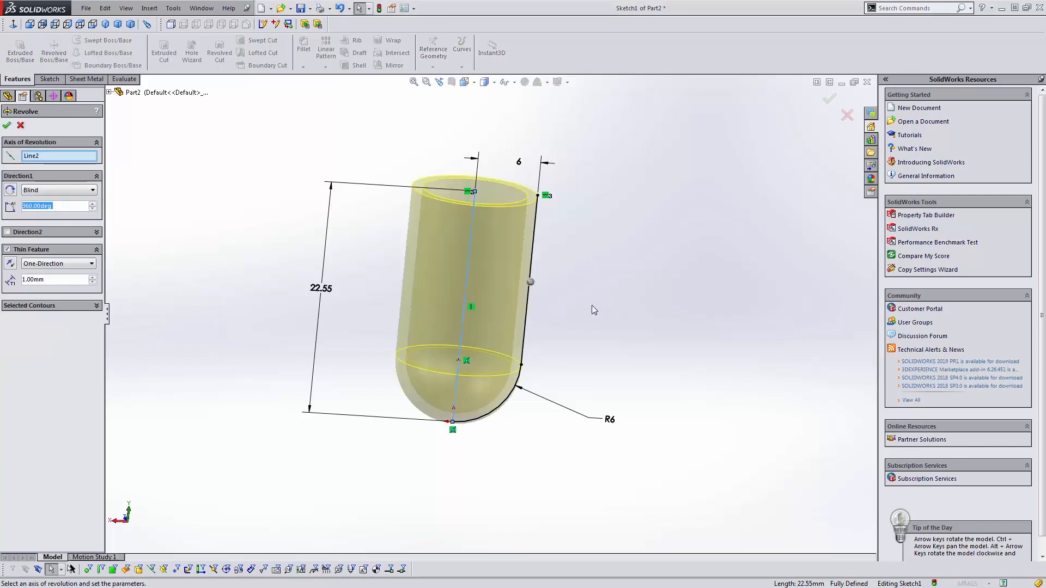
middle_drag(474, 253, 422, 243)
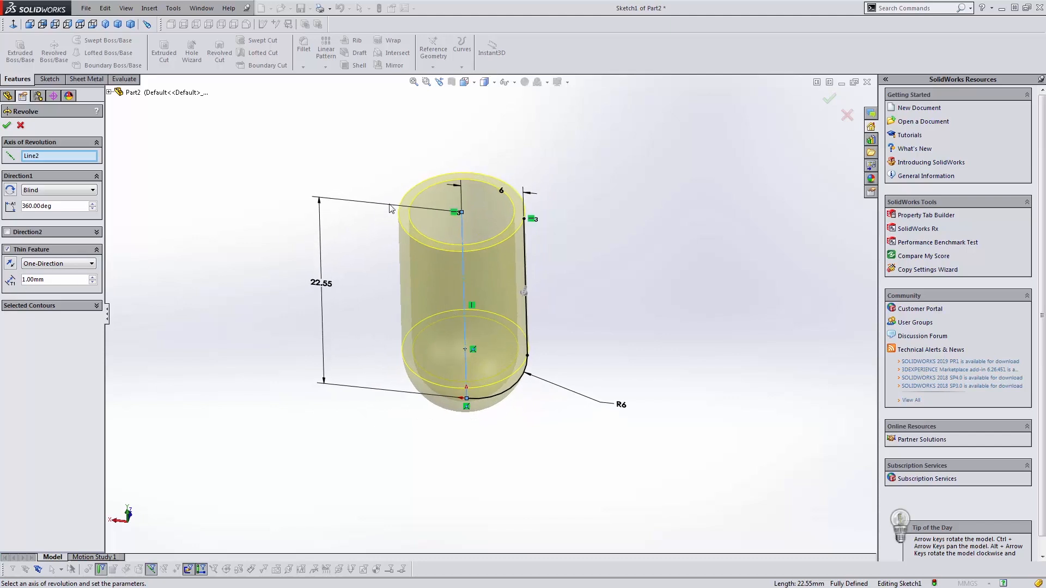
Step: Set the thin feature's wall thickness to 0.05 mm, change it to 0.08 mm, and complete the revolve
drag(45, 279, 26, 279)
text(.0)
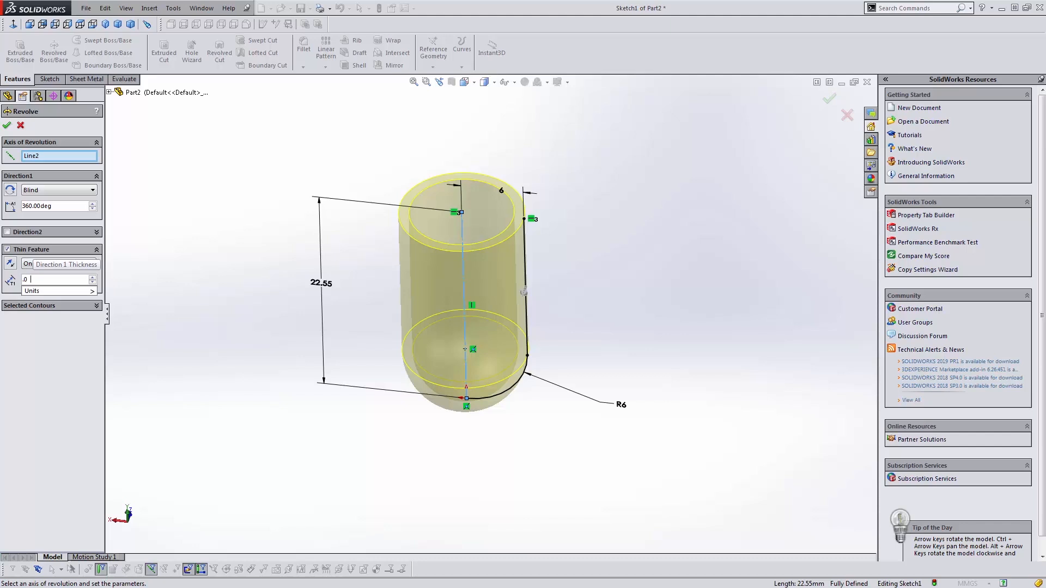
text(5)
key(Return)
text(.0)
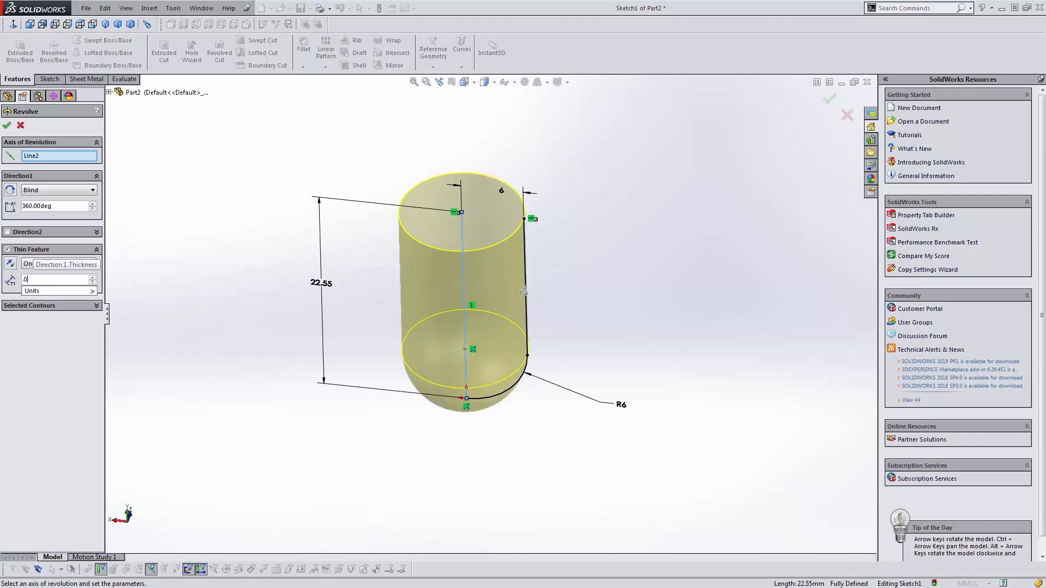
text(8)
key(Return)
key(Return)
middle_drag(387, 306, 342, 289)
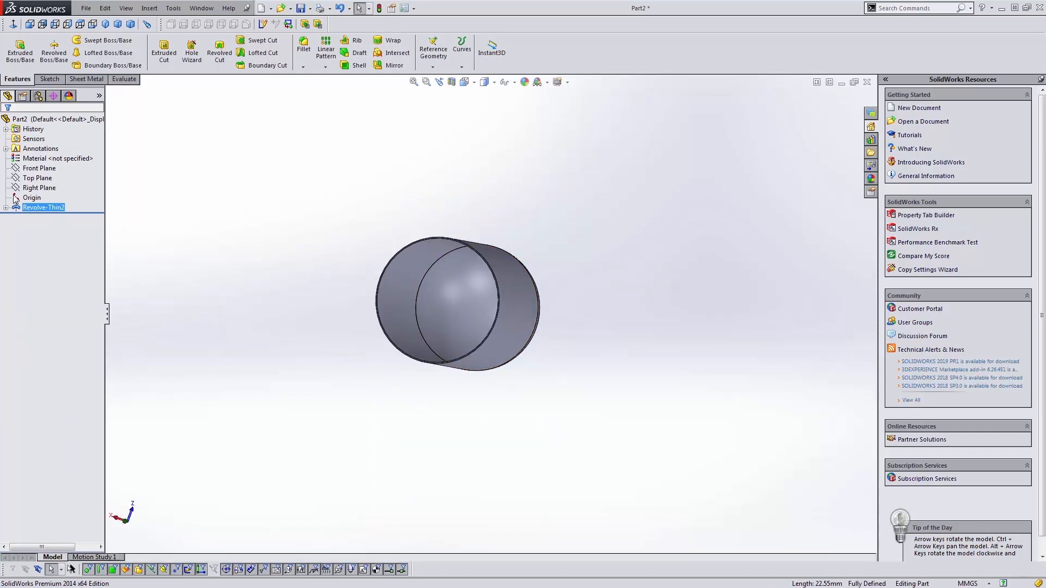
Step: Open and exit the thin revolve's sketch, and delete the revolve feature while keeping its sketch
click(40, 208)
click(42, 196)
click(49, 209)
click(72, 180)
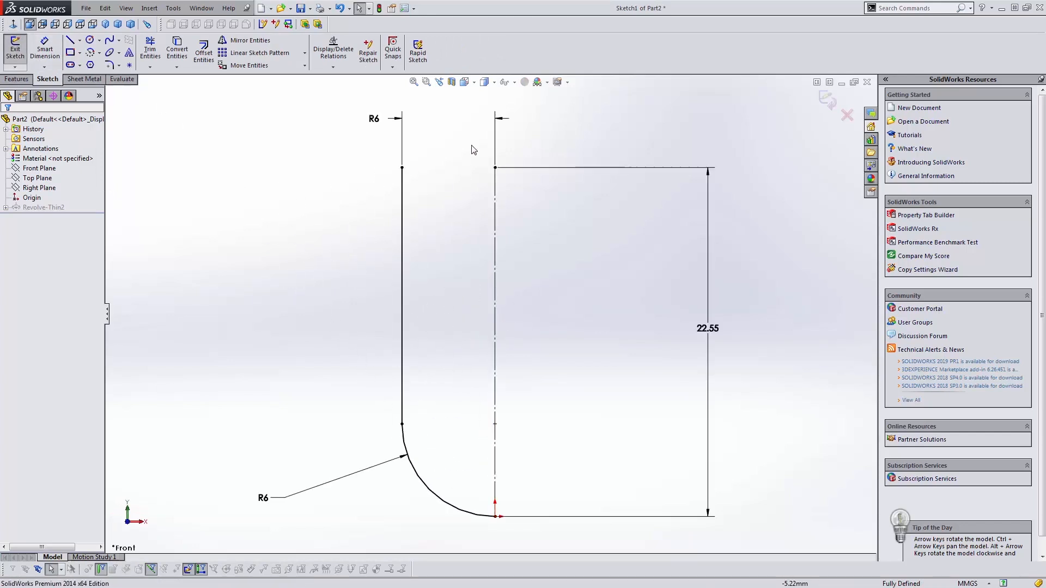
click(827, 100)
click(47, 207)
key(Delete)
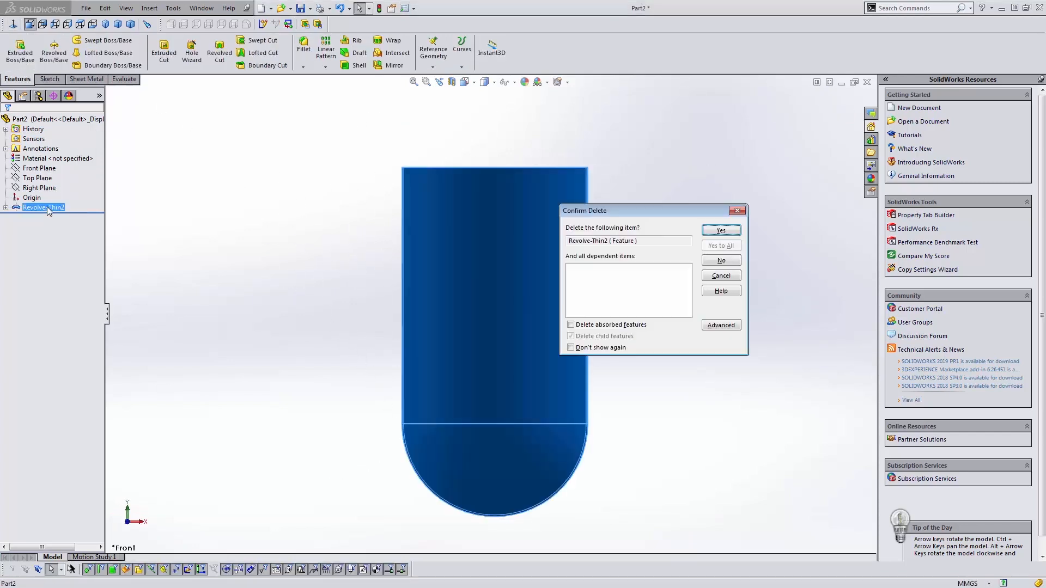
key(Return)
Step: Try revolving the profile with the sketch closed automatically, clear the axis of revolution and cancel the revolve
mouse_move(326, 187)
middle_down()
mouse_move(268, 238)
mouse_move(376, 207)
middle_up()
click(417, 203)
click(22, 51)
key(Escape)
click(419, 186)
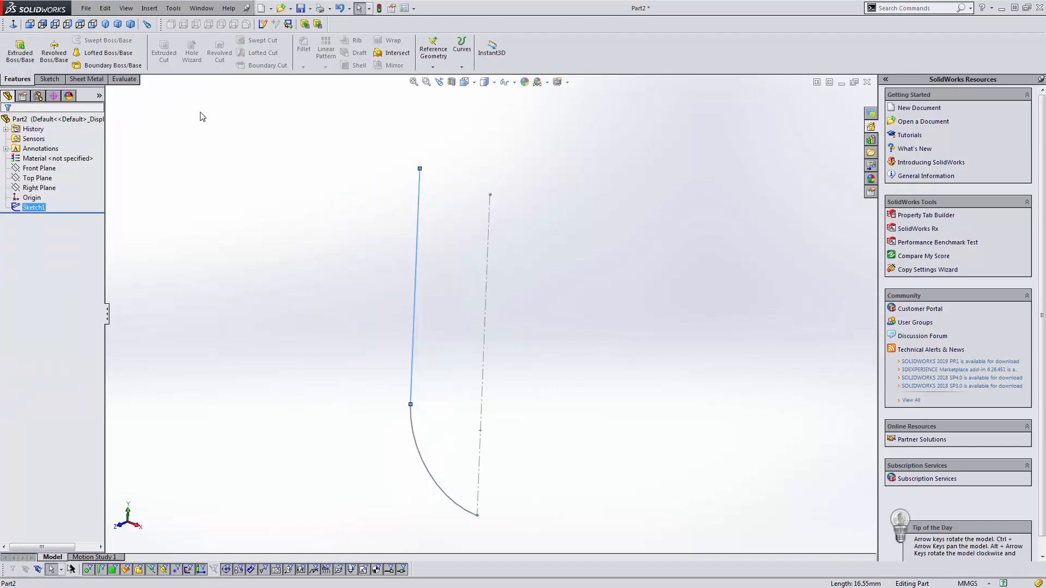
click(55, 52)
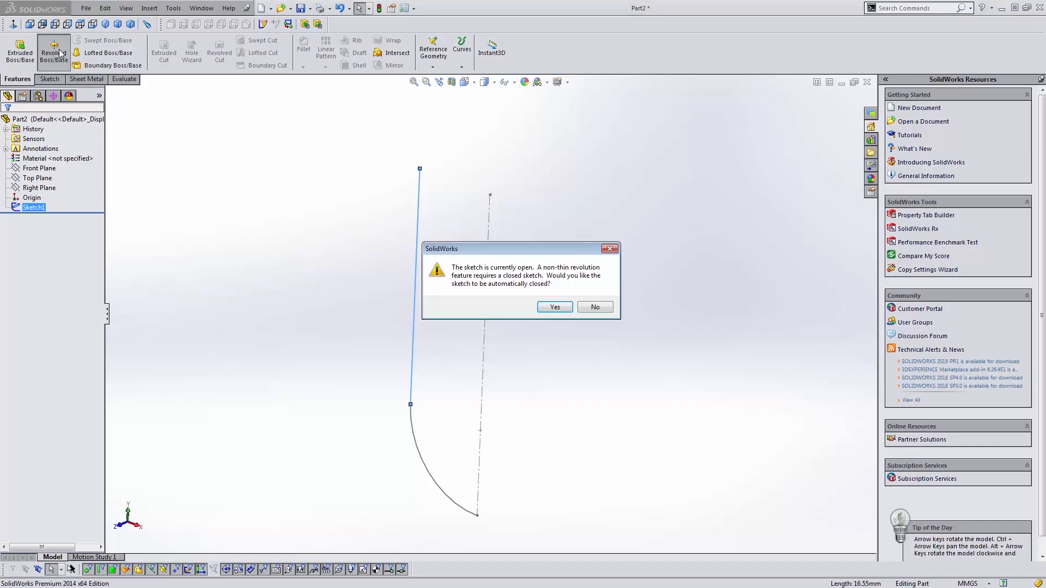
click(555, 307)
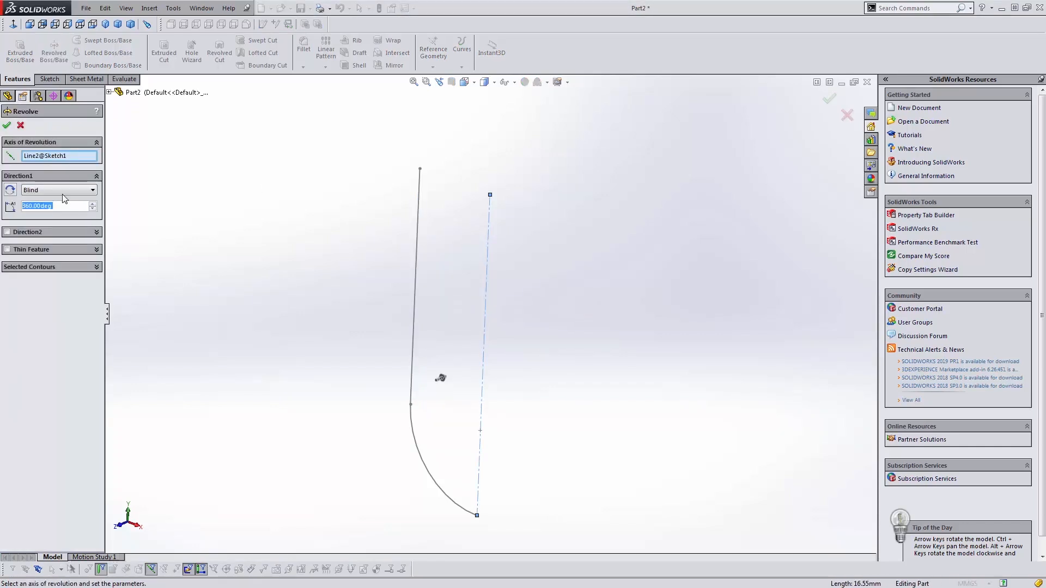
click(69, 159)
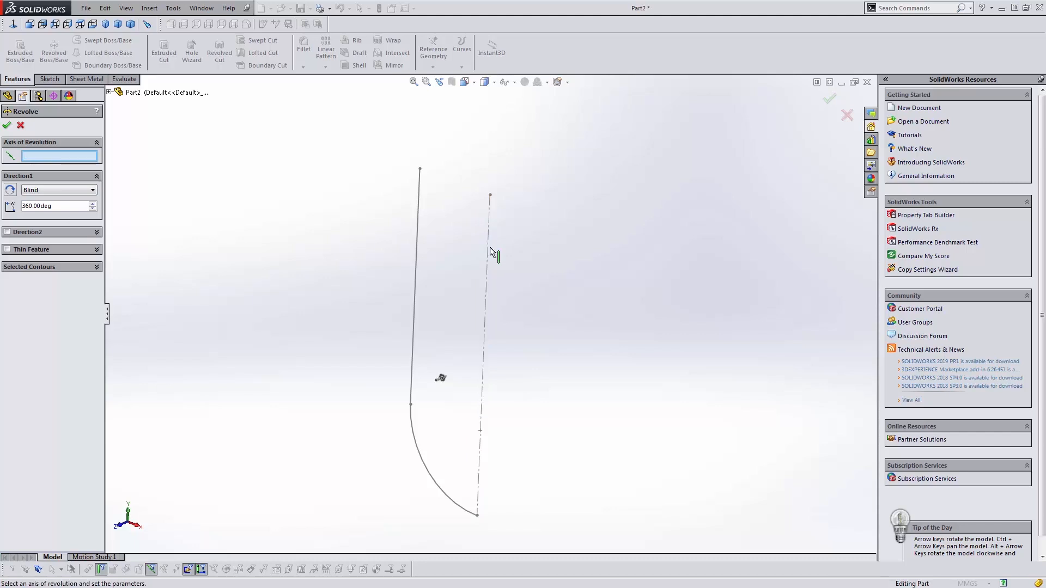
click(20, 125)
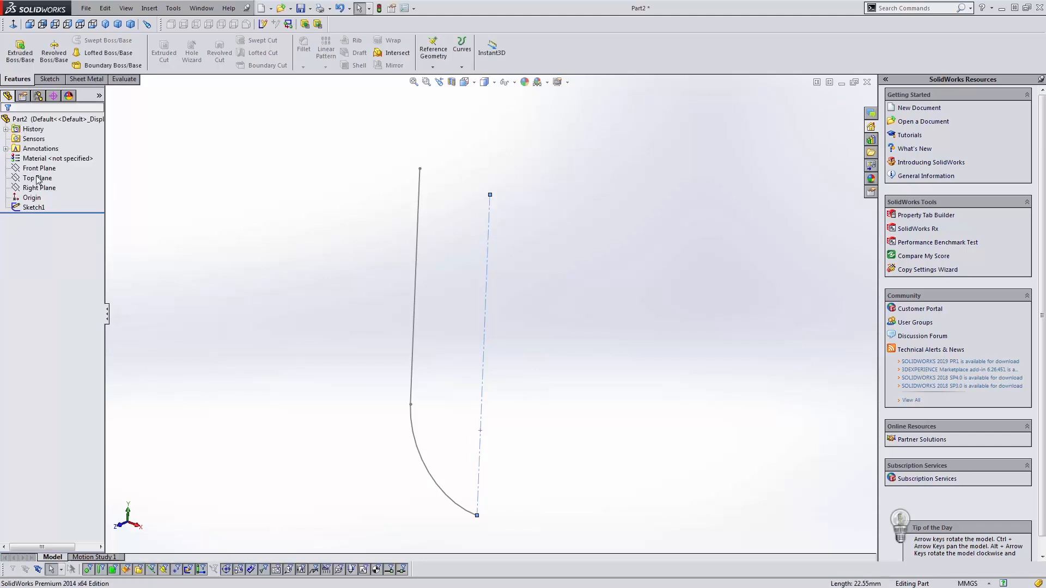
Step: In the profile sketch, replace the diagonal closing line with a line joining the tops of the outer line and the centreline
click(33, 207)
click(53, 181)
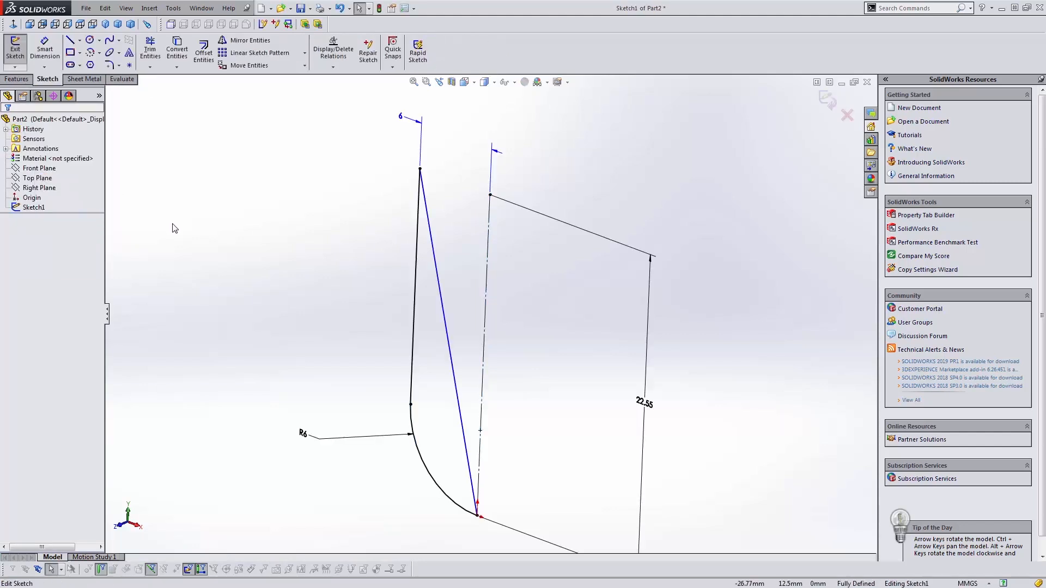
click(449, 353)
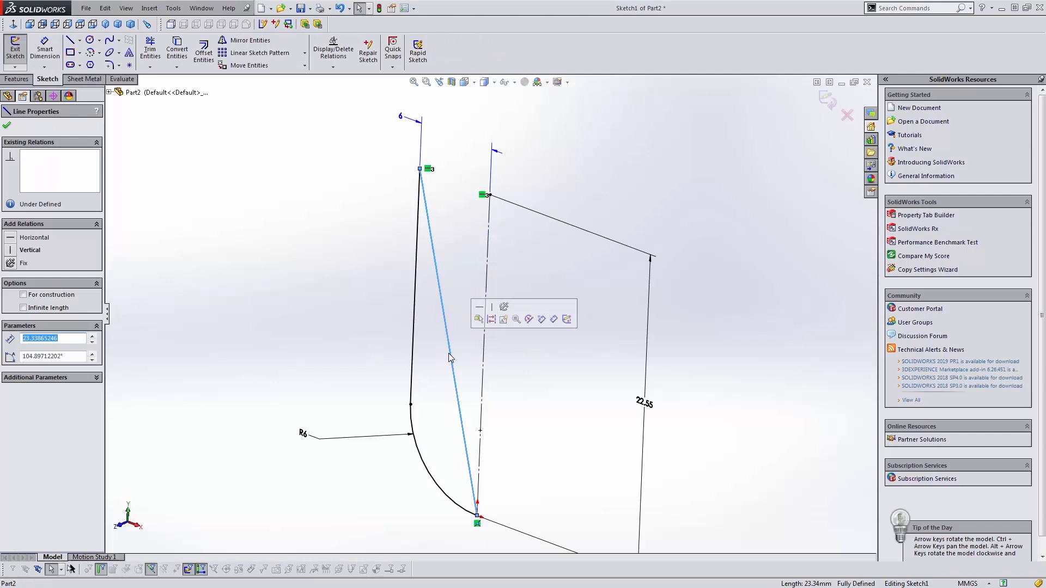
key(Delete)
key(l)
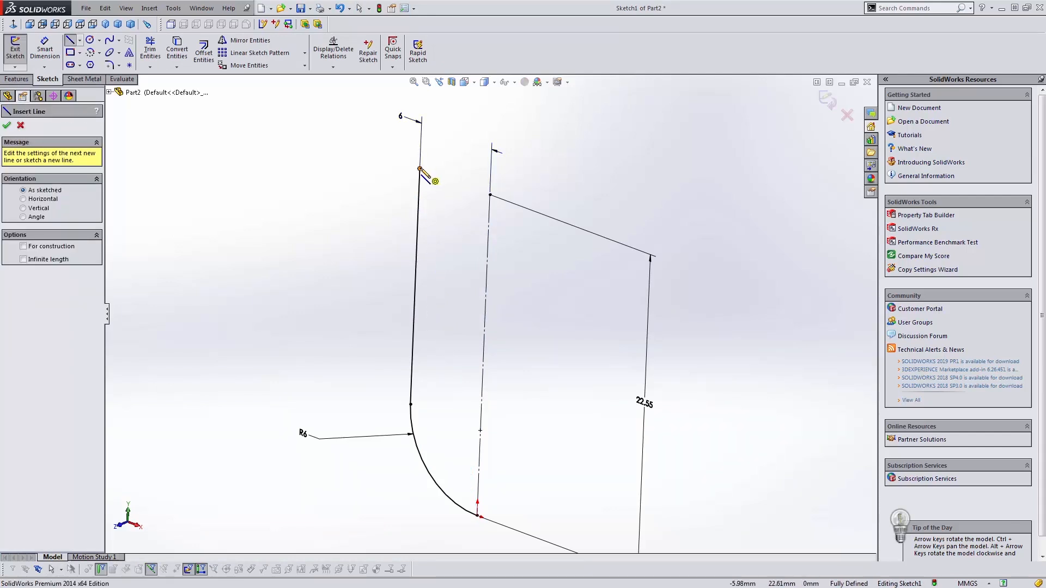
click(420, 168)
click(490, 194)
key(Escape)
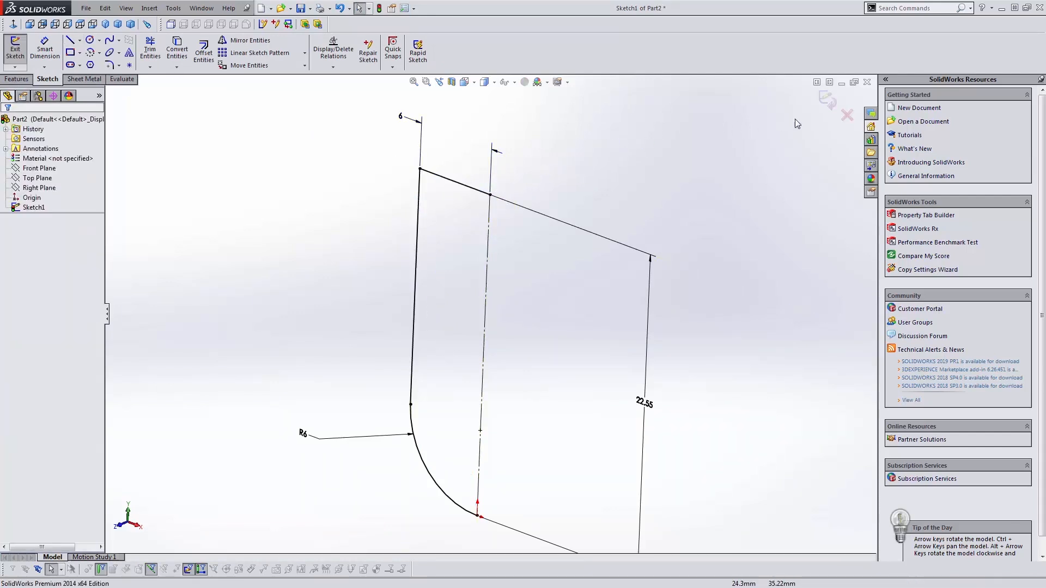
click(828, 102)
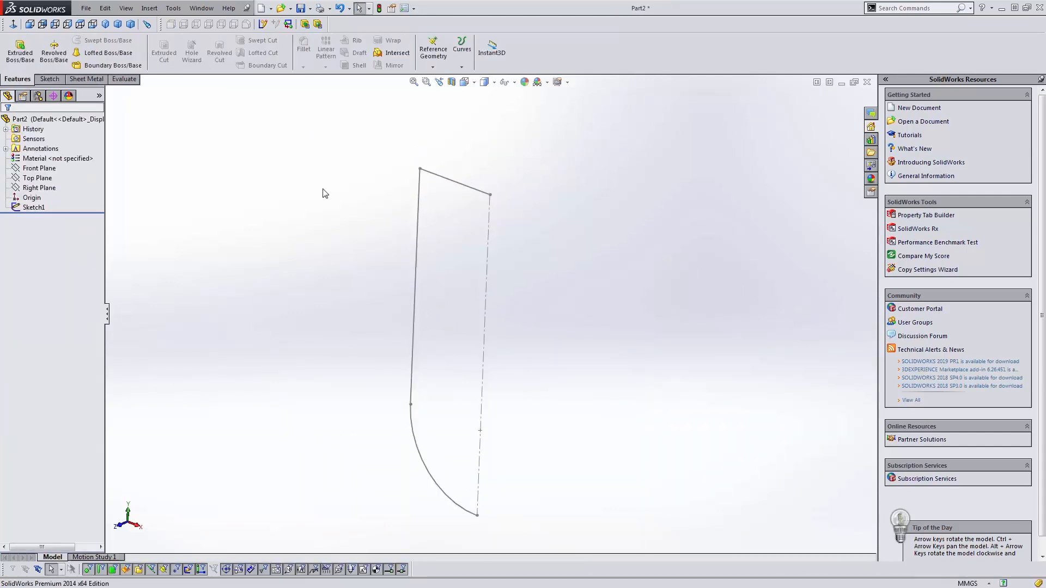
Step: Revolve the profile 360° about the centreline into a solid body, letting the sketch be closed automatically
click(53, 50)
click(419, 197)
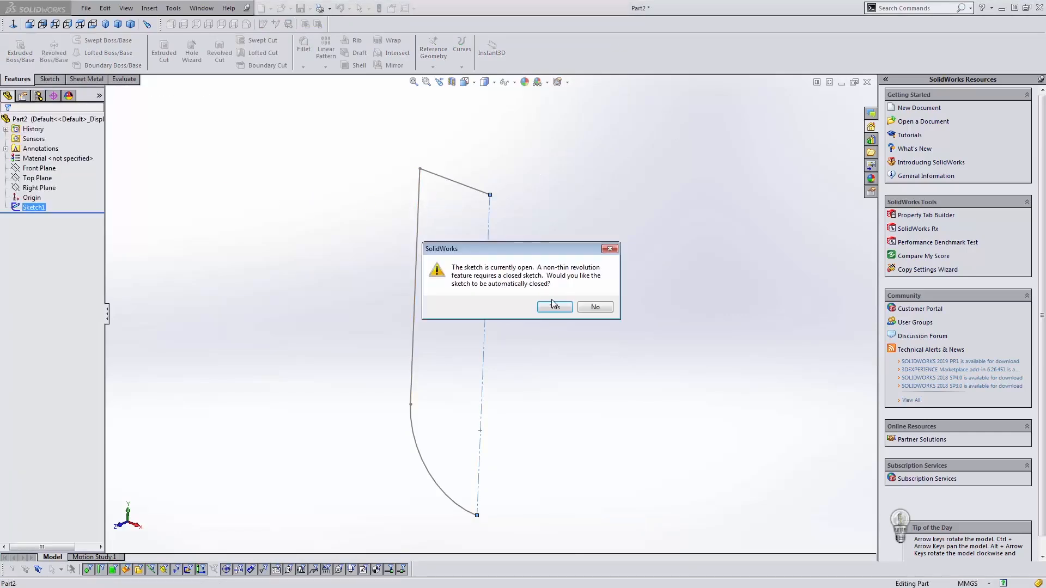
click(569, 306)
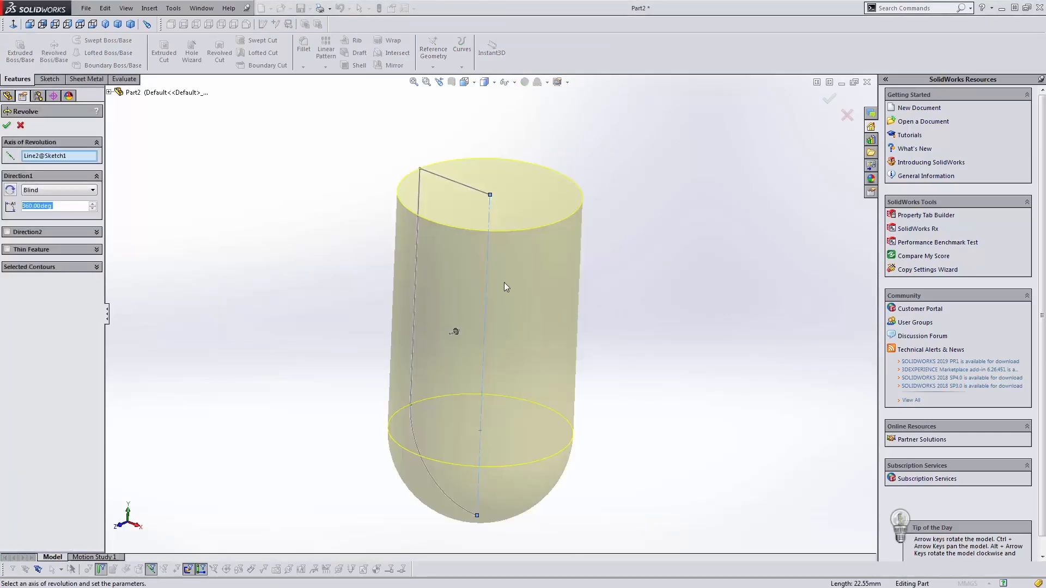
scroll(505, 286, up, 2)
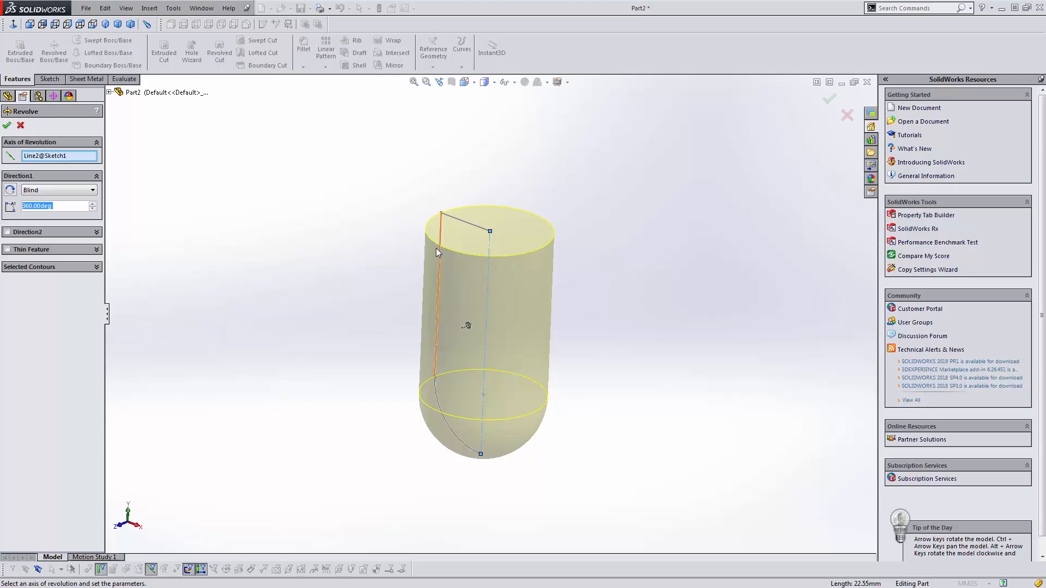
key(Return)
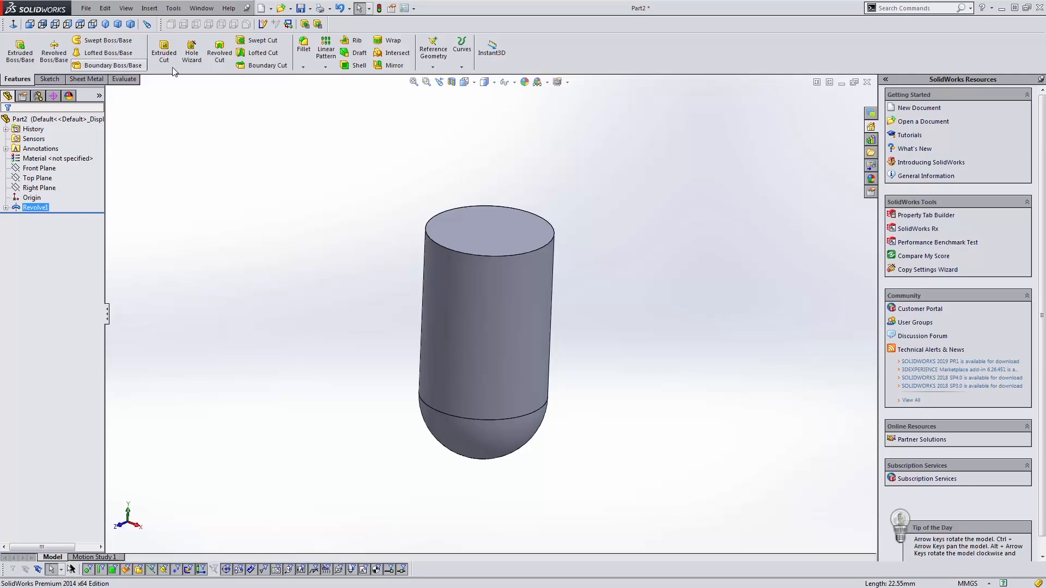
Step: Shell the revolved body to a 1 mm wall thickness, removing its flat top face
click(352, 65)
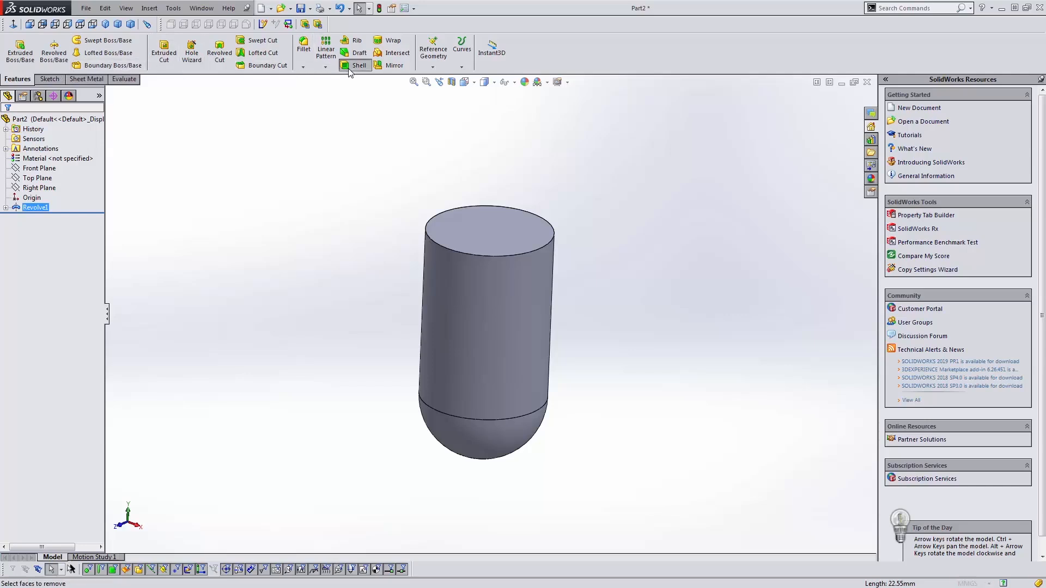
click(473, 224)
double_click(34, 155)
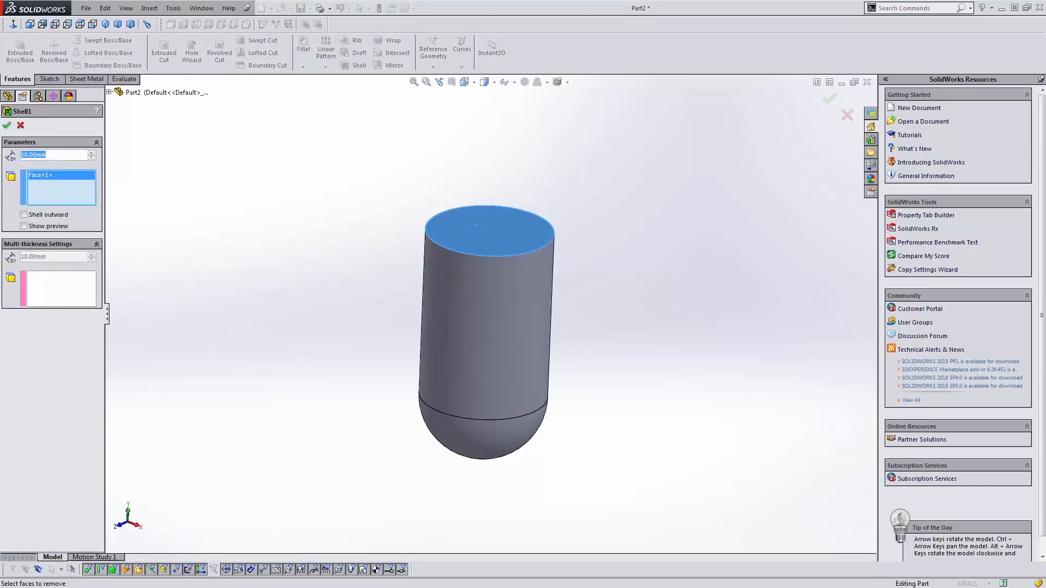
text(1)
key(Return)
click(6, 124)
Step: Edit the shell feature to give the tube a thinner wall and inspect the tube from several sides
middle_drag(496, 275, 360, 368)
right_click(37, 219)
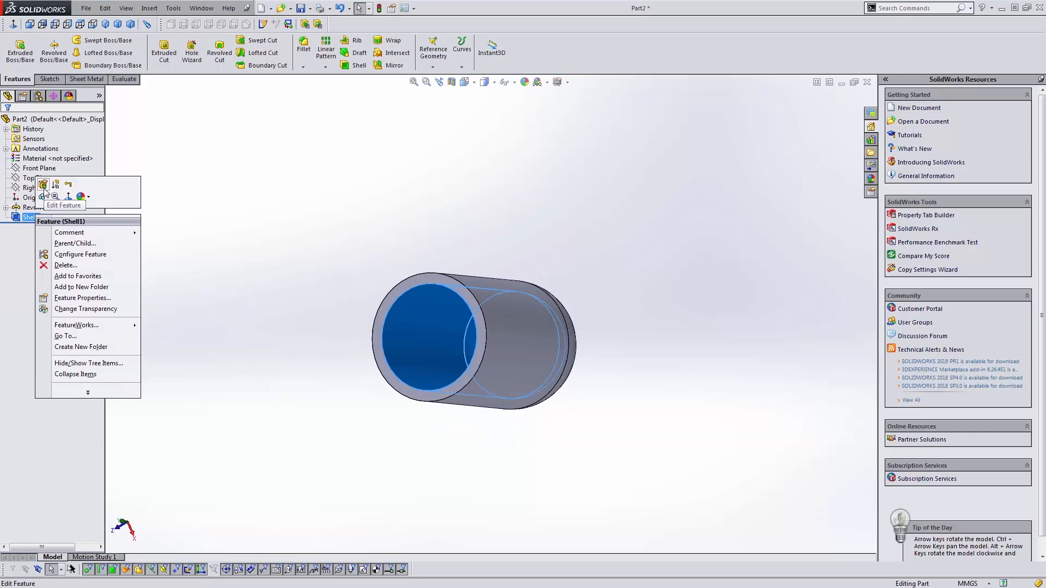
click(43, 185)
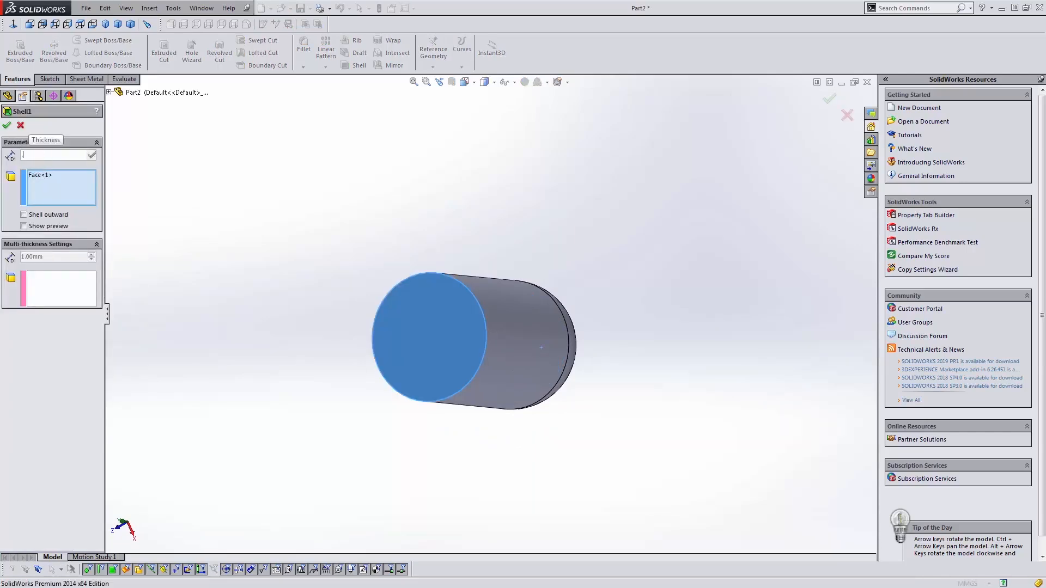
click(7, 125)
middle_drag(179, 229, 341, 310)
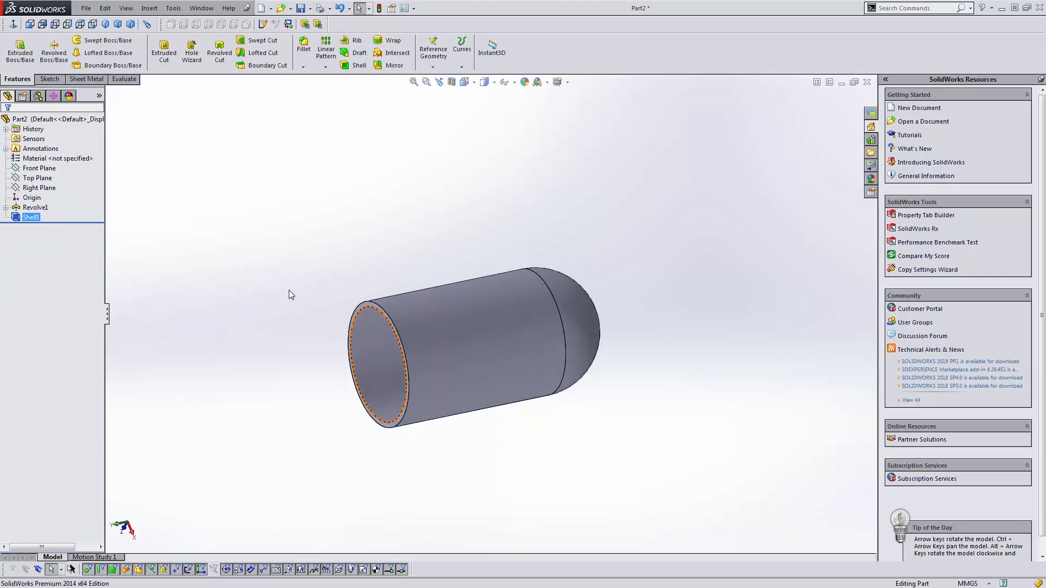
middle_drag(450, 300, 396, 225)
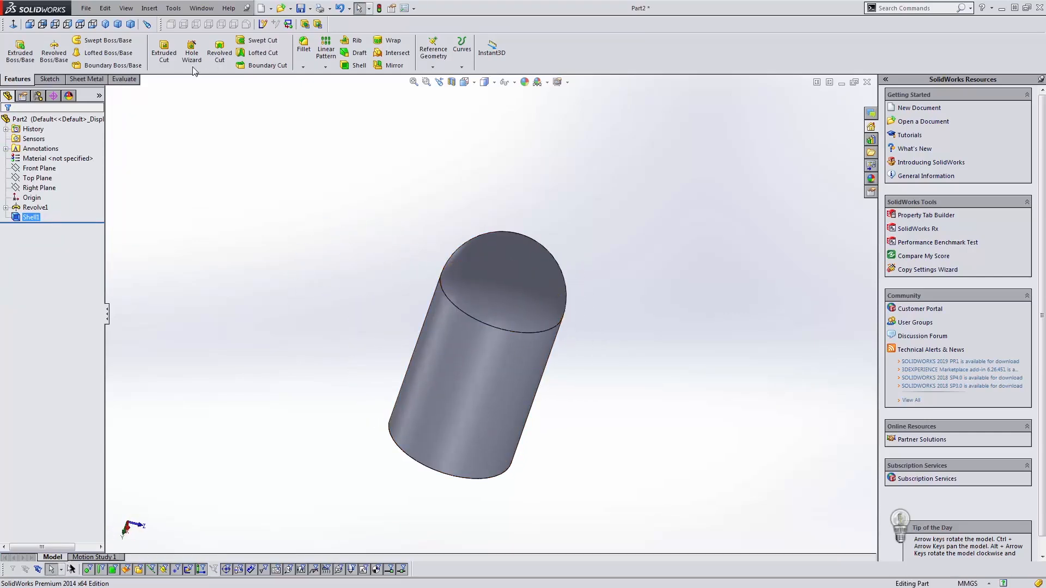
Step: Save the test tube part to the Desktop under the file name Part1
click(87, 8)
click(109, 98)
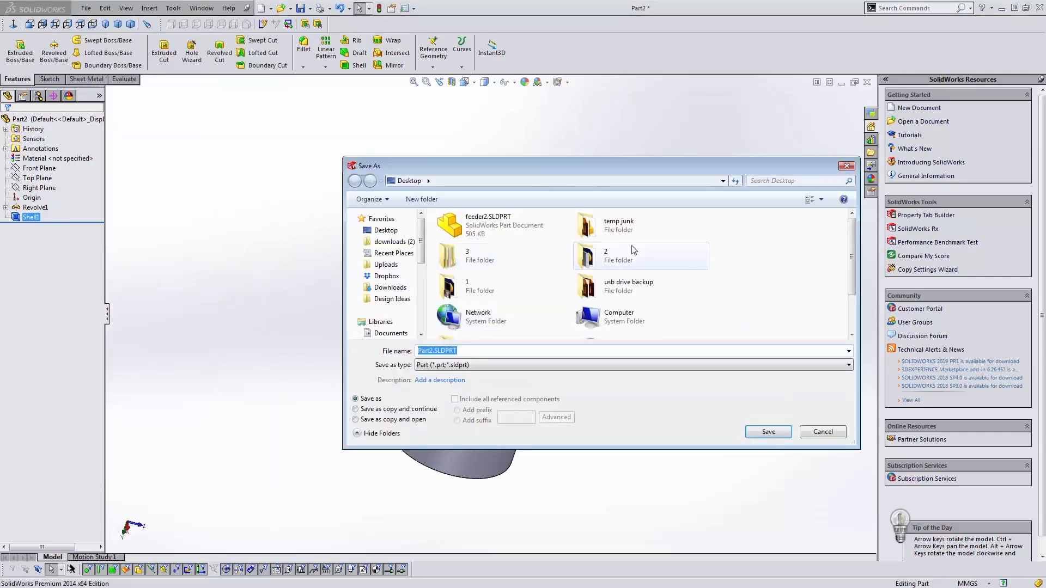
text(Part1)
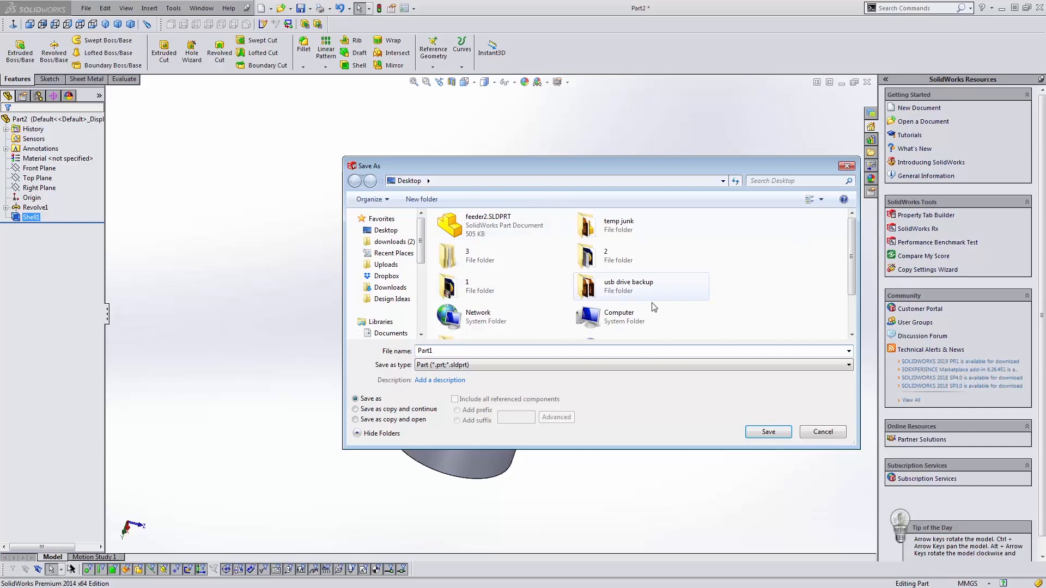
click(773, 438)
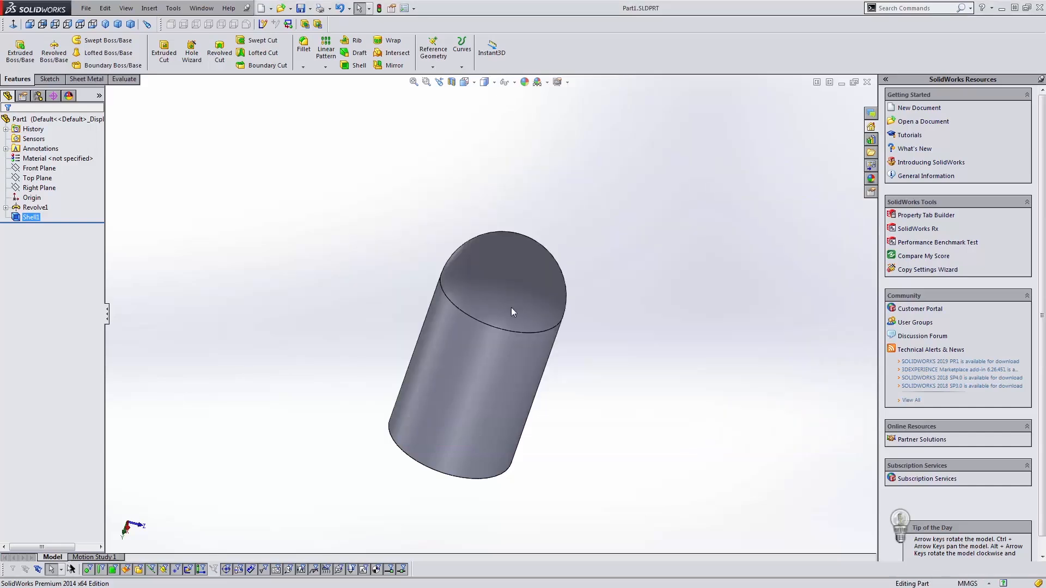
Step: Create a new part document and start a line sketch on the Front Plane
click(86, 7)
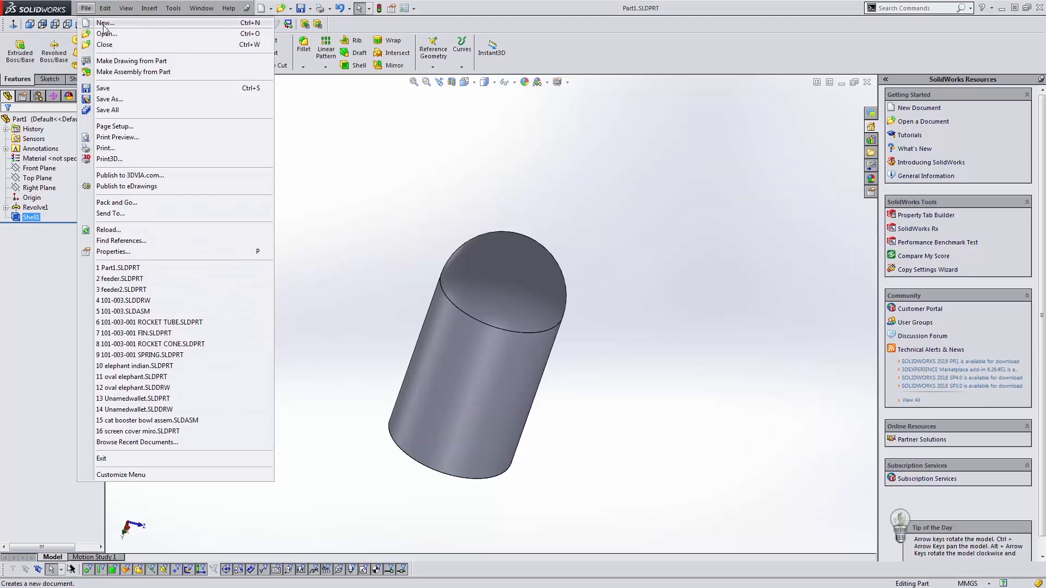
click(103, 29)
click(504, 354)
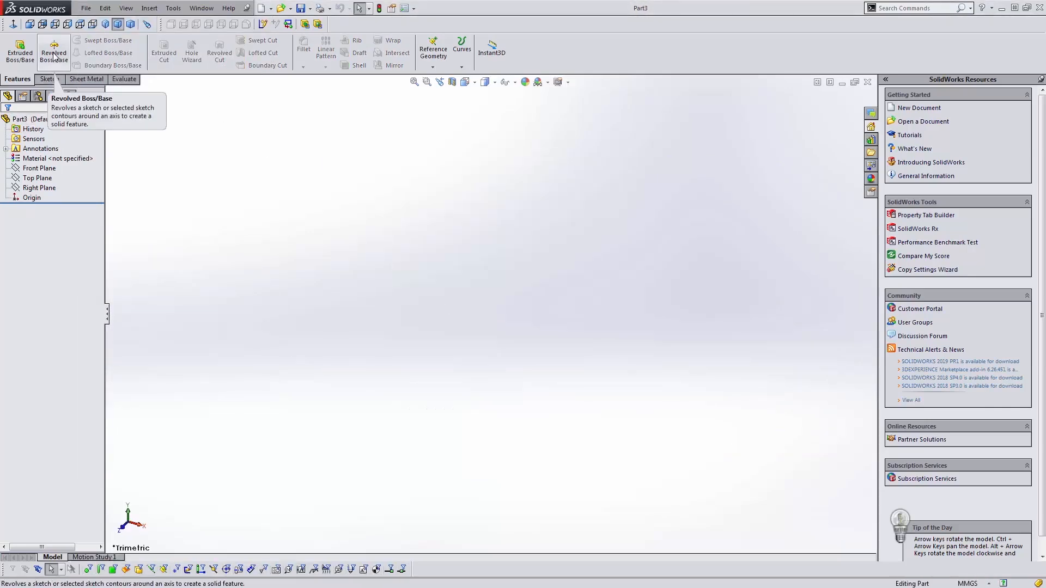
click(50, 79)
click(70, 40)
click(349, 217)
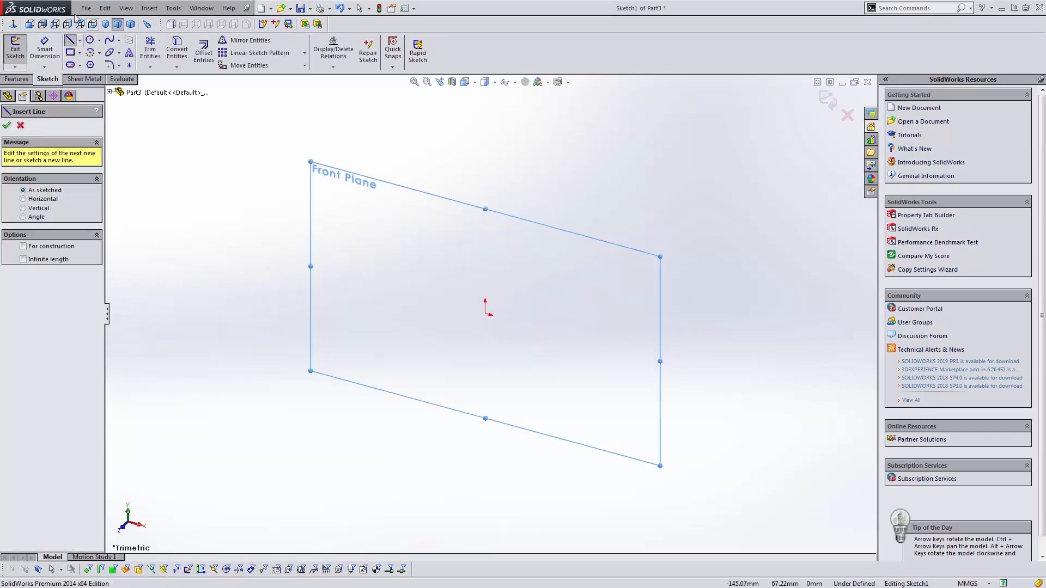
click(12, 25)
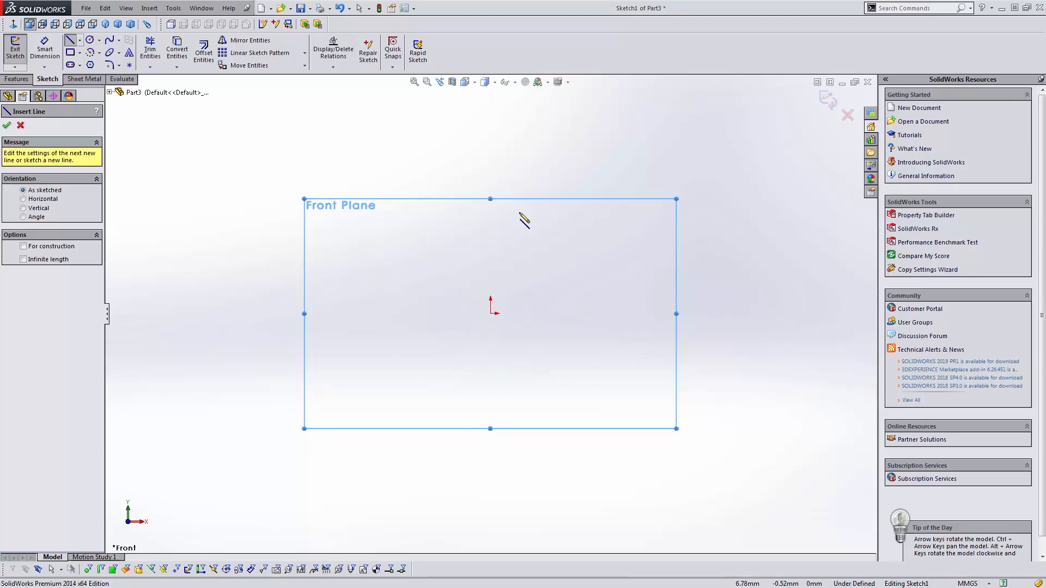
Step: Sketch a closed profile from the origin, about 48 mm wide, with a tall upright wall, a small notch and a sloping outer end
click(490, 313)
click(469, 314)
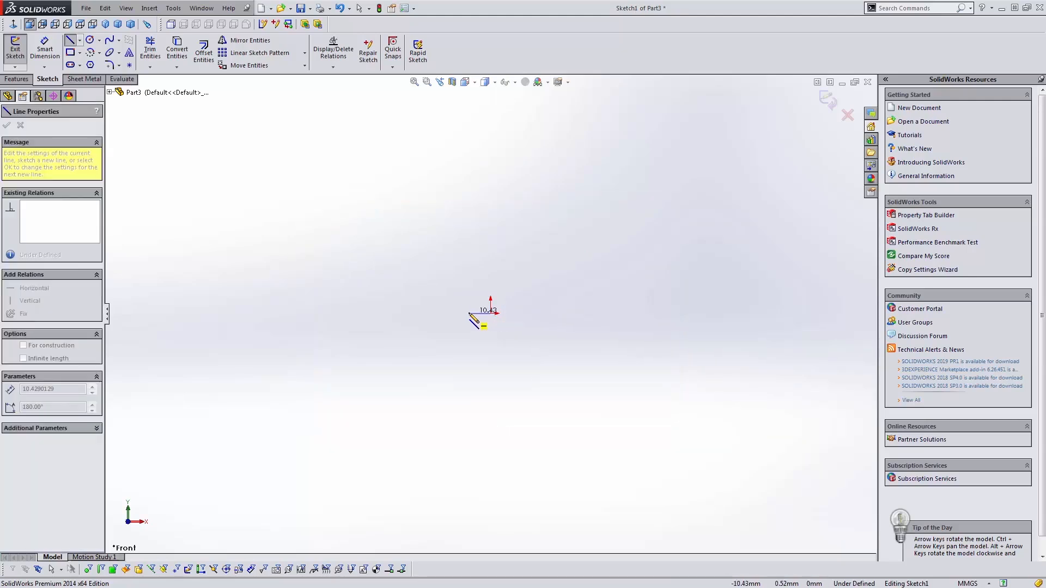
click(469, 274)
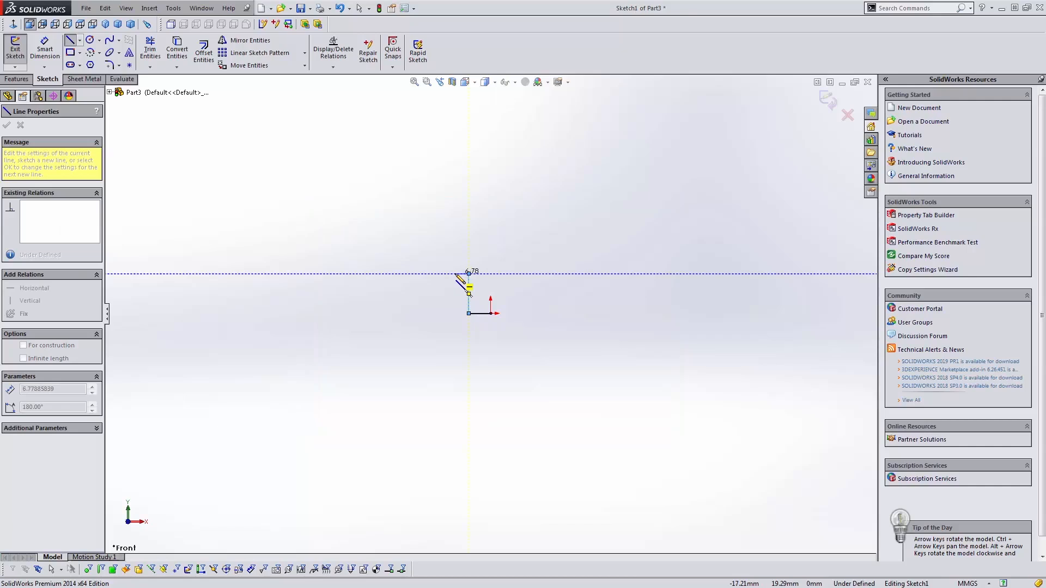
click(454, 274)
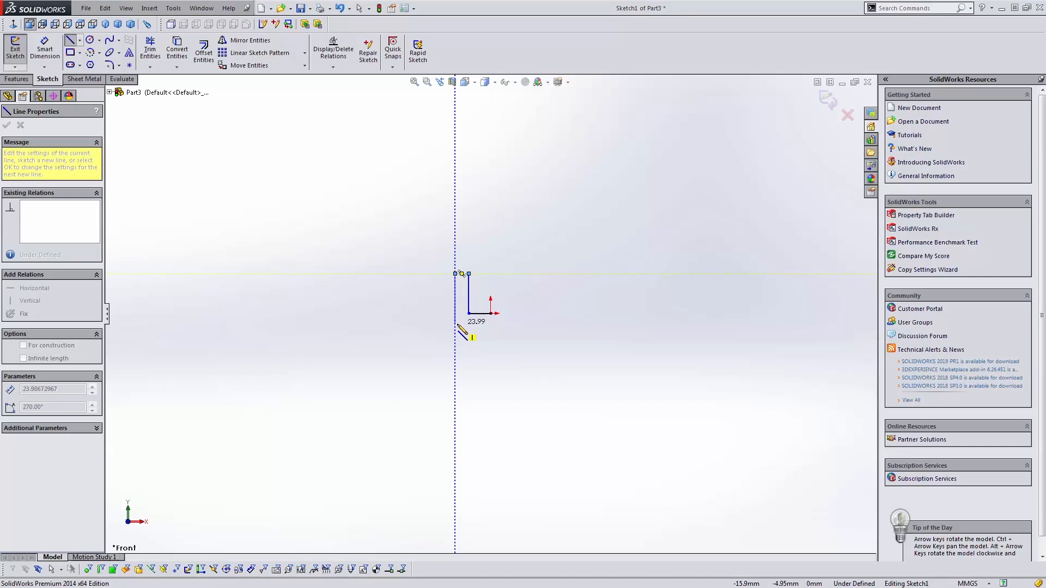
click(455, 323)
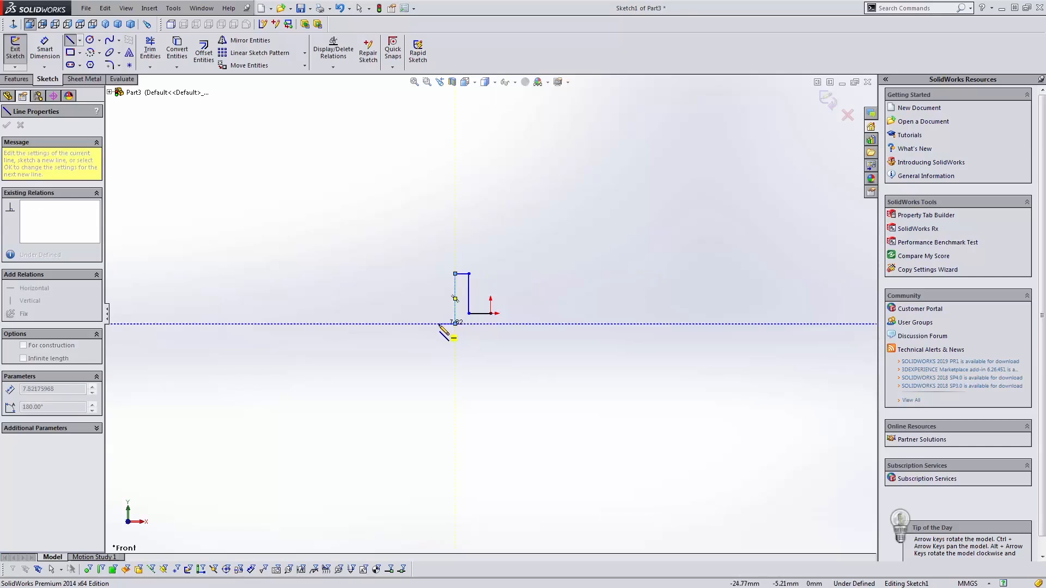
click(439, 323)
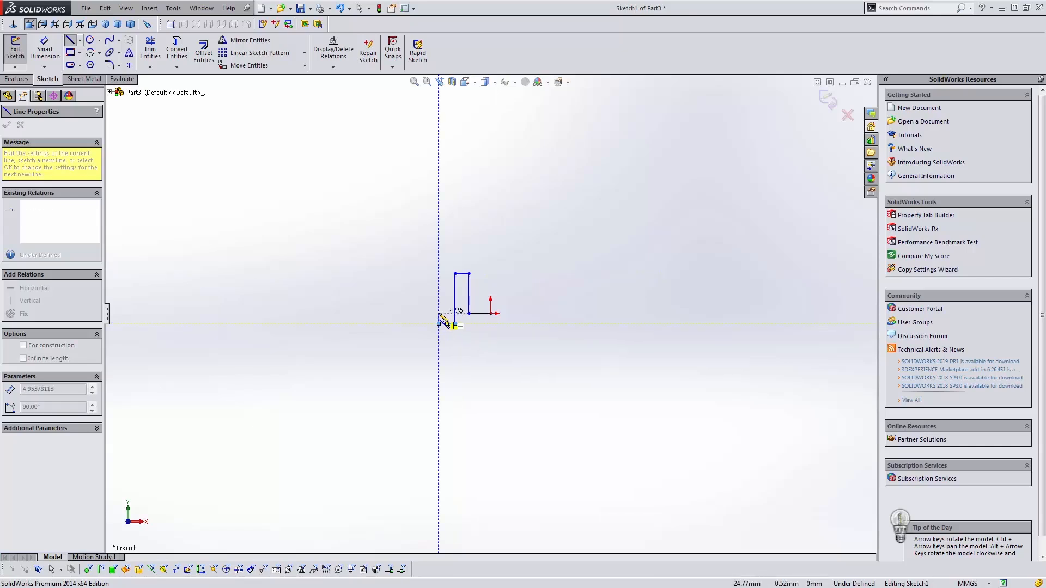
double_click(439, 315)
click(439, 315)
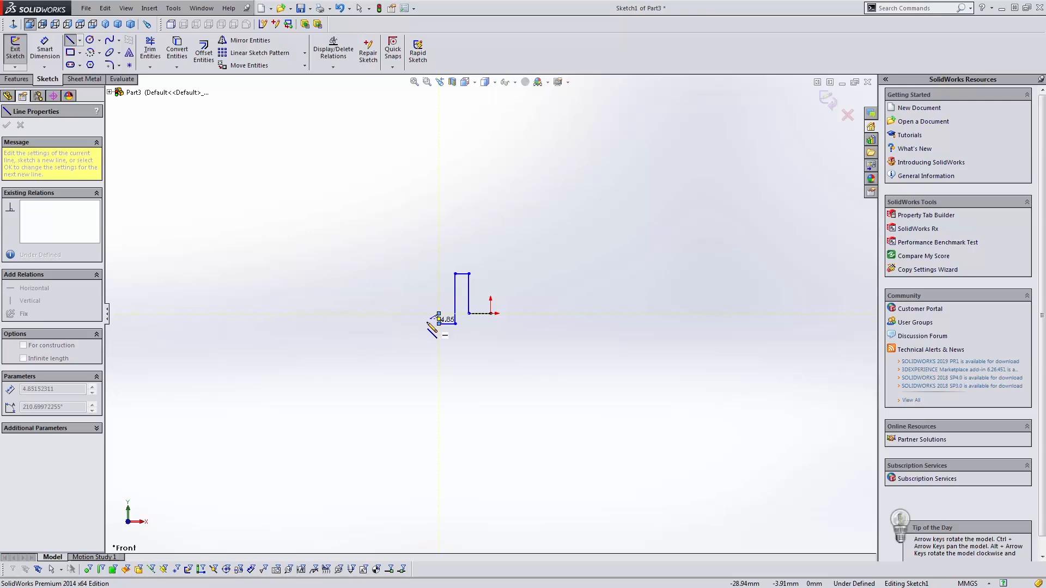
click(390, 335)
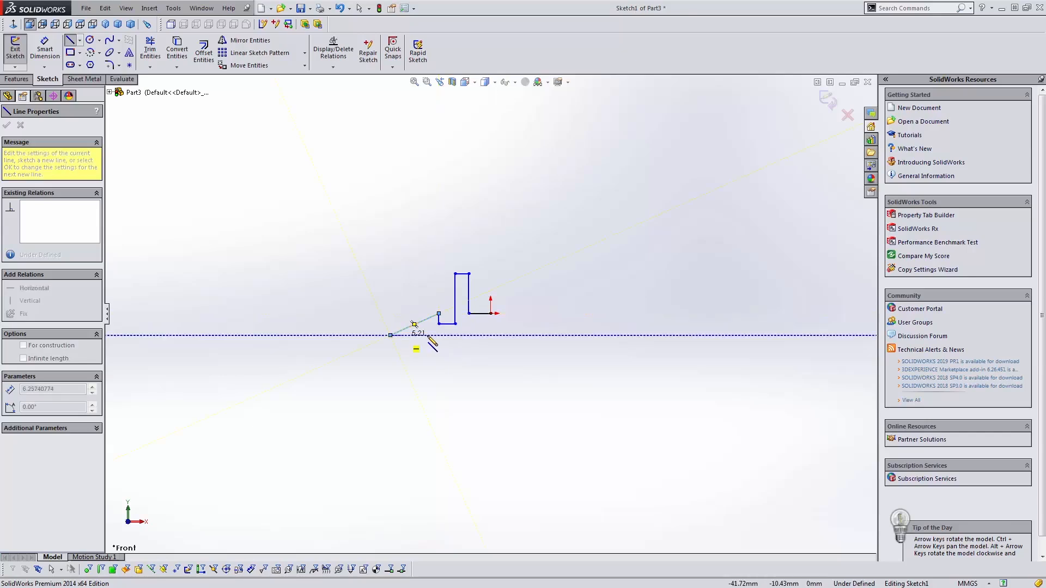
click(490, 336)
key(Escape)
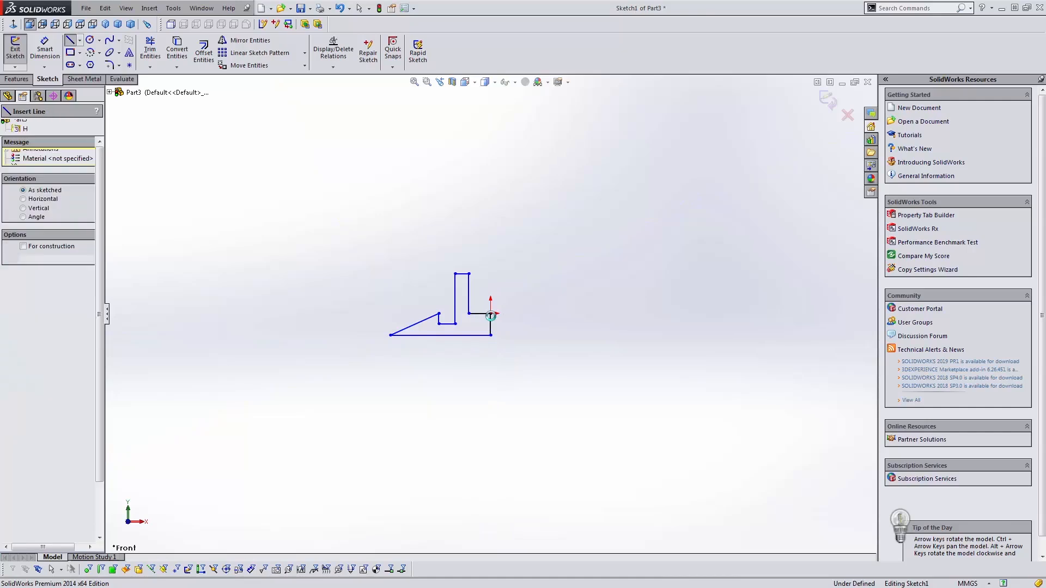
Step: Dimension the profile's long bottom line to 75/2 mm
key(d)
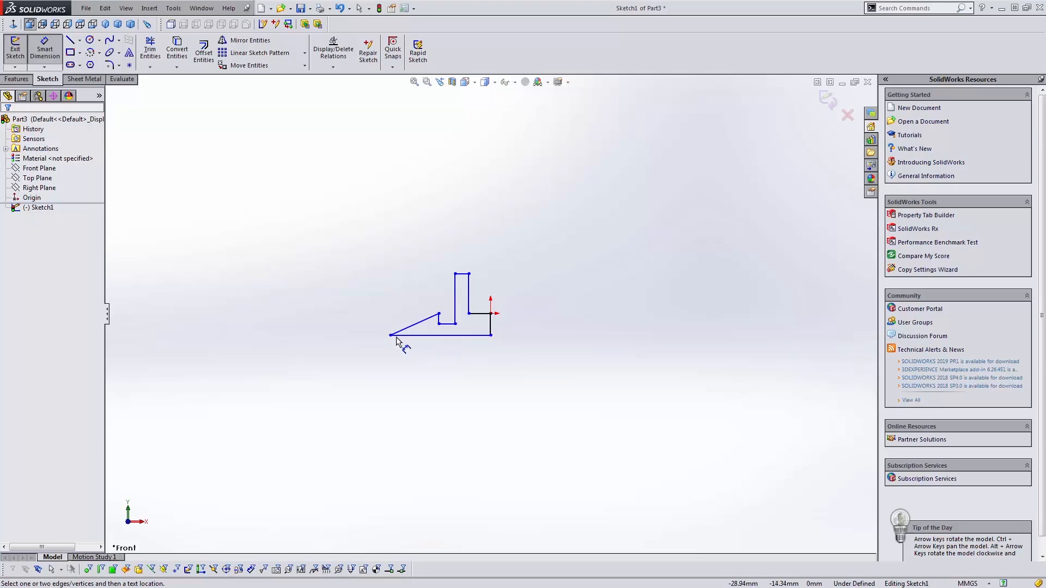
click(44, 68)
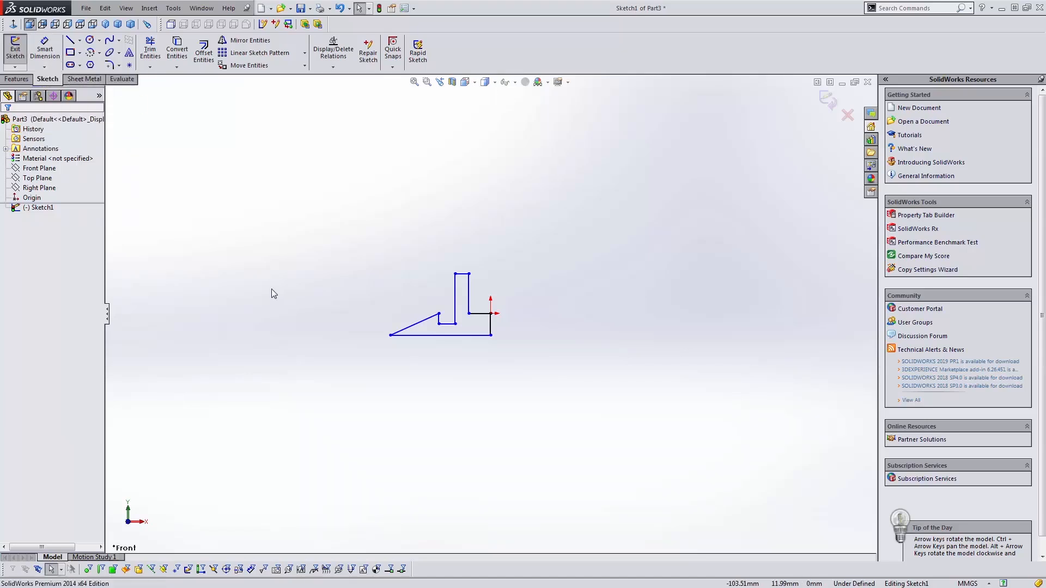
key(d)
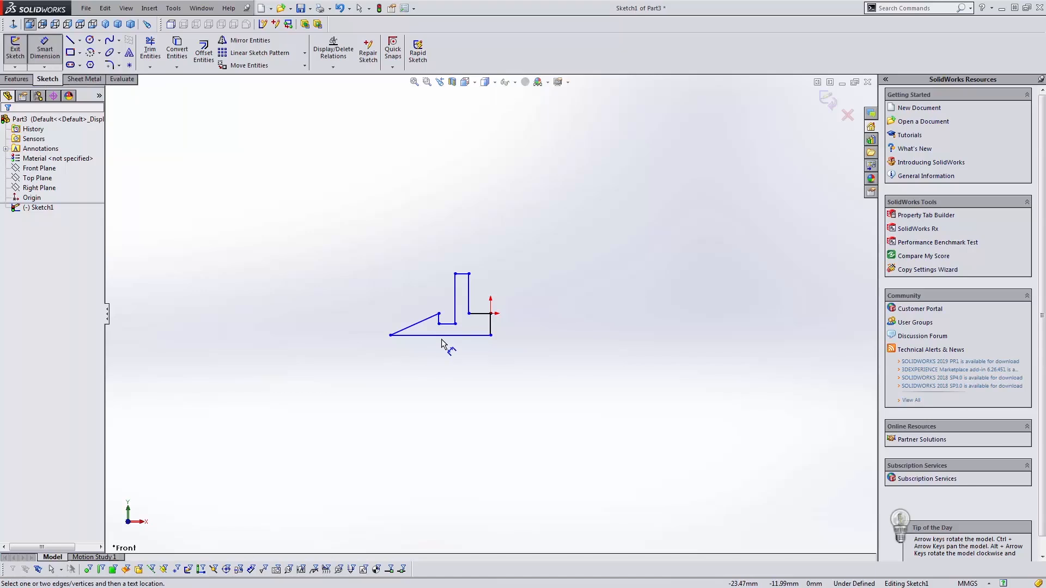
click(441, 335)
click(441, 372)
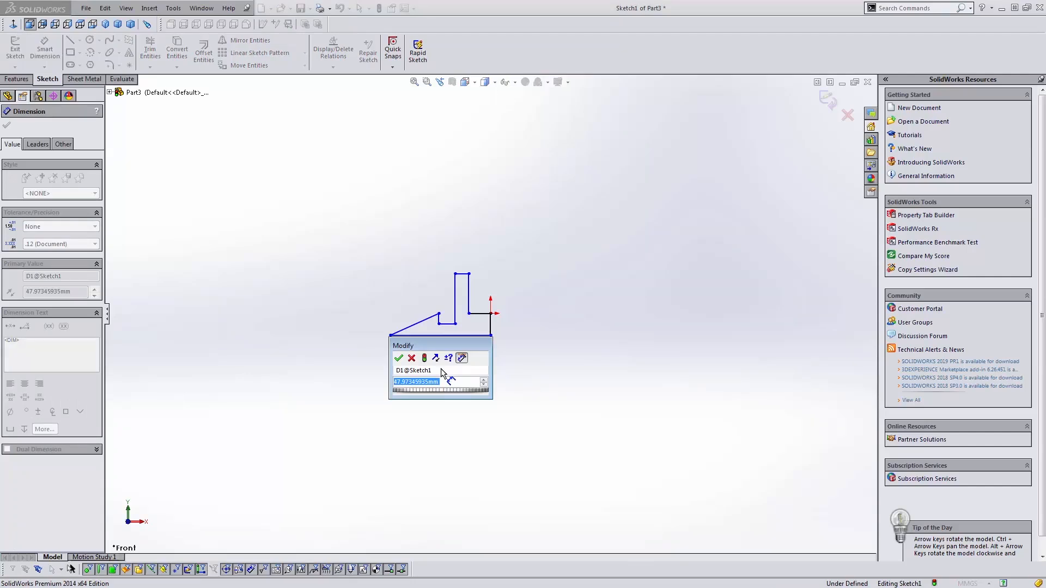
text(75/2)
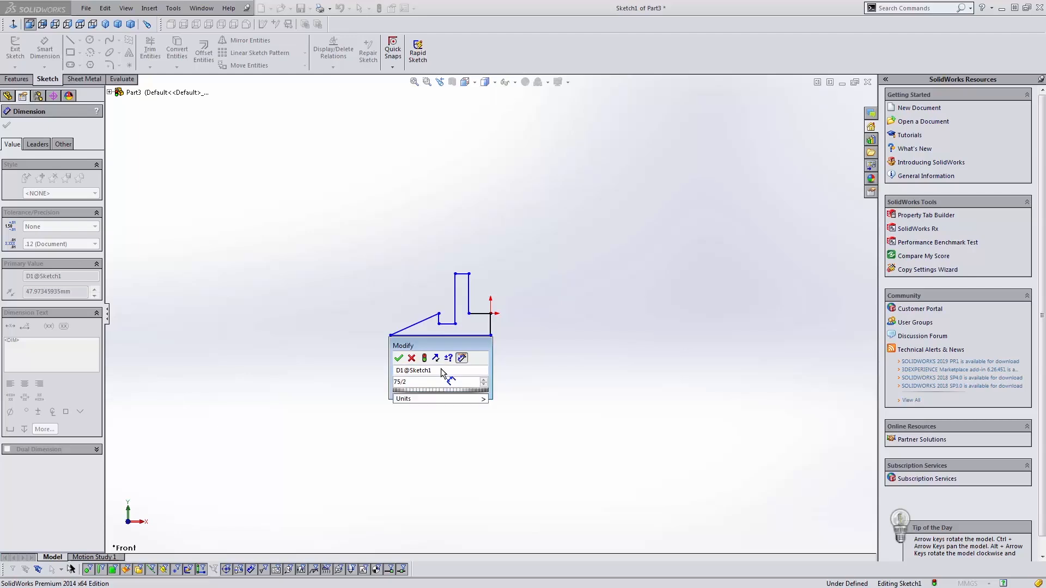
key(Return)
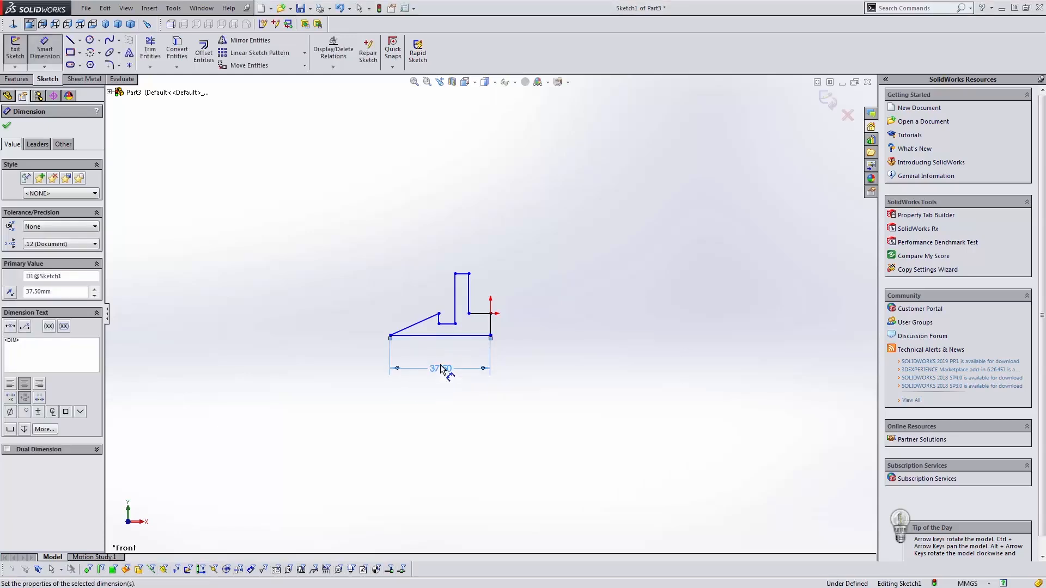
Step: Dimension the distance between the notch floor and the bottom line to 1/8 inch
click(491, 327)
click(451, 326)
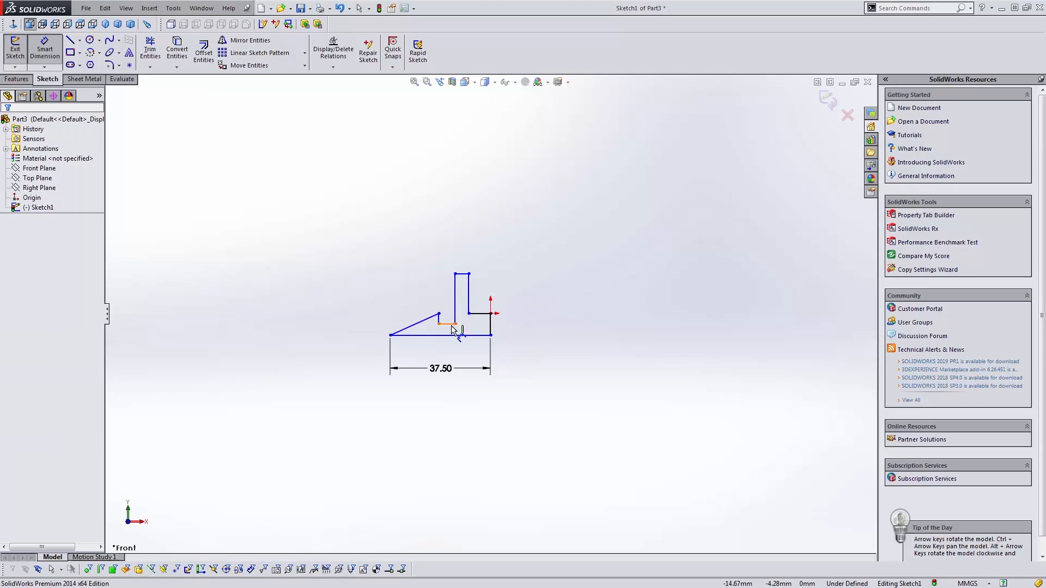
click(449, 335)
click(506, 330)
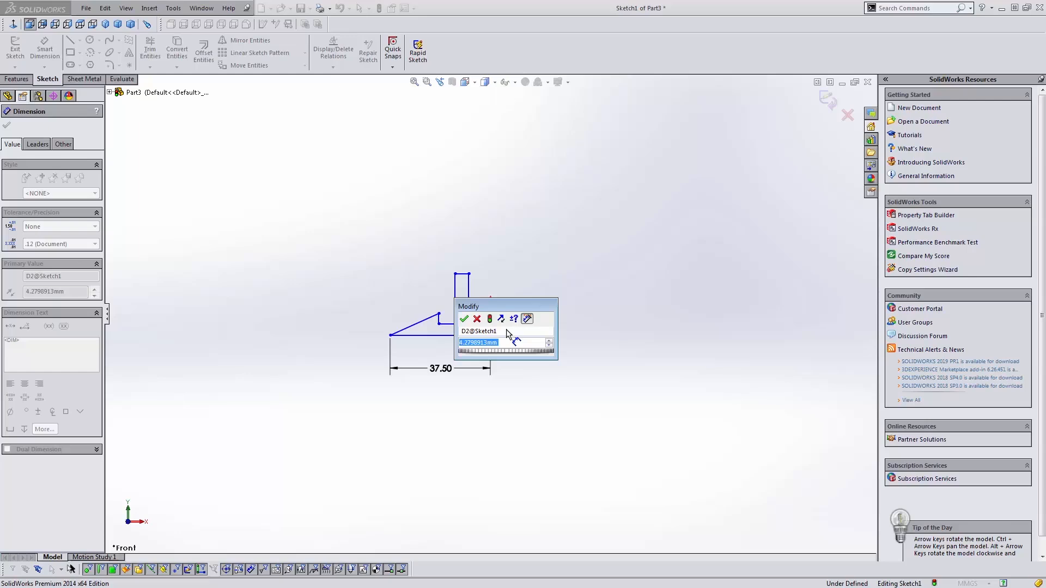
text(1/8)
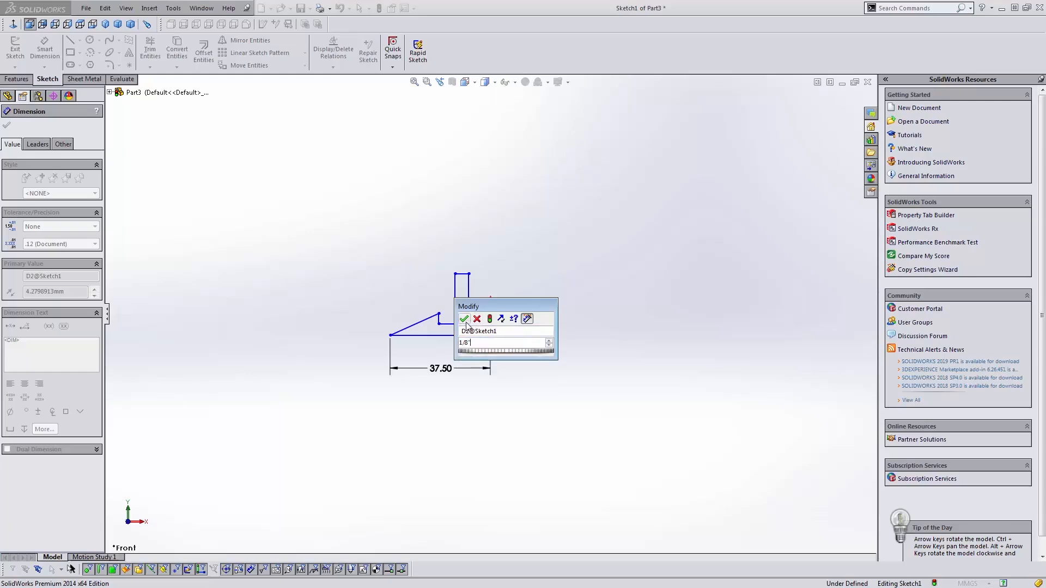
key(Return)
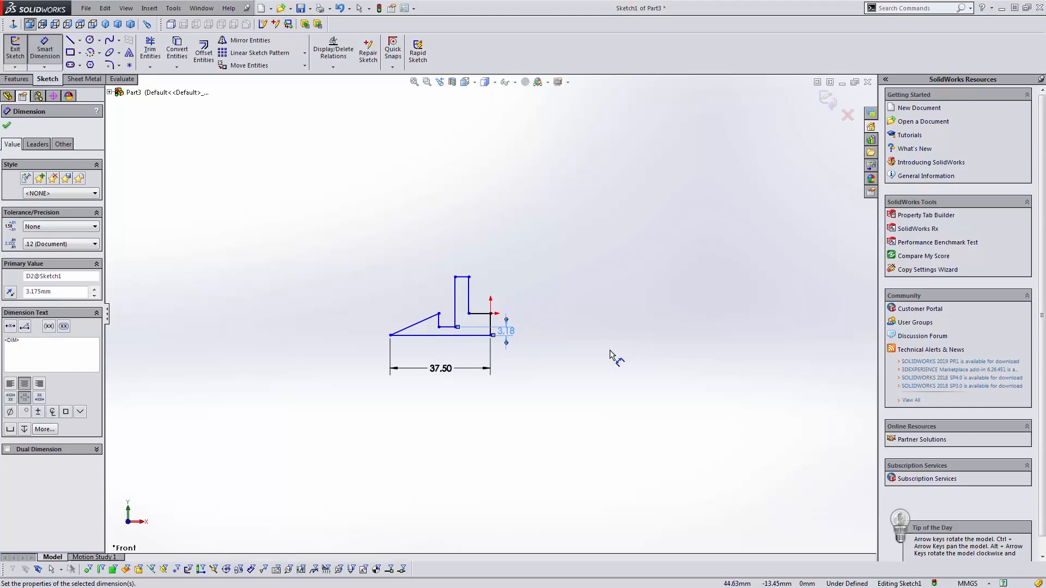
Step: Switch the document units to IPS (inch, pound, second) and reopen the profile sketch for editing
click(981, 584)
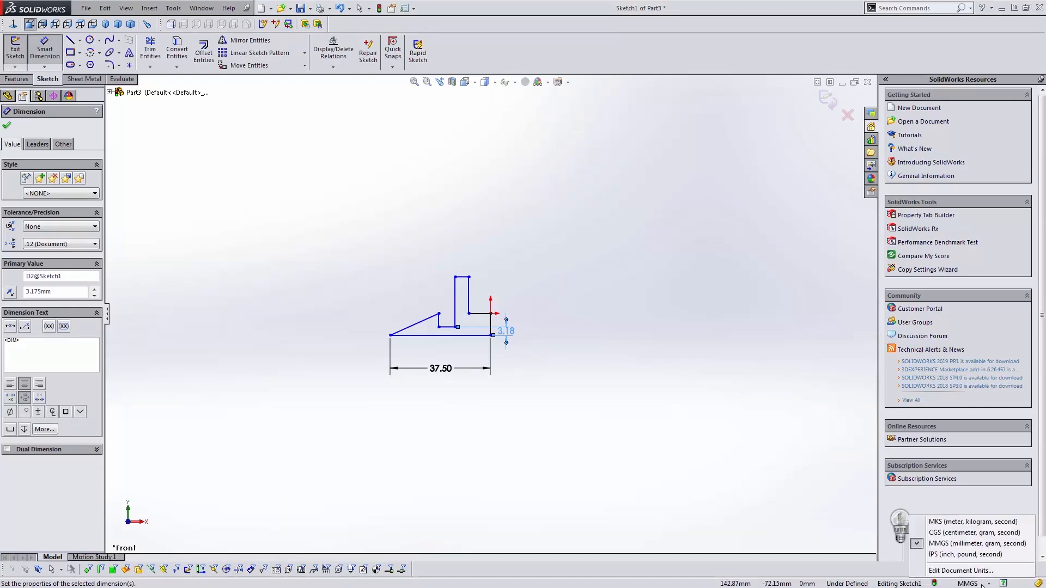
click(963, 554)
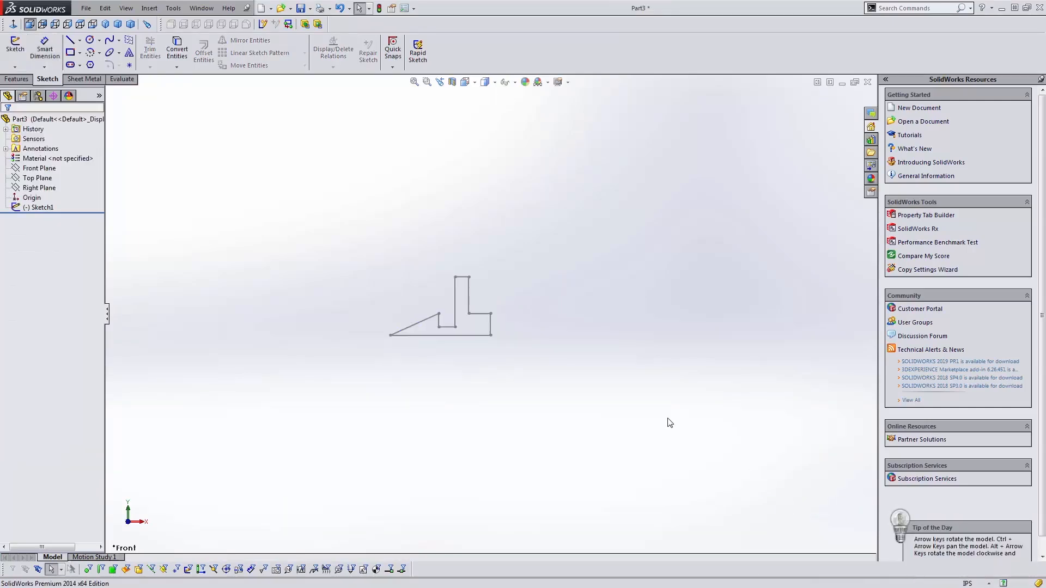
click(47, 208)
click(56, 183)
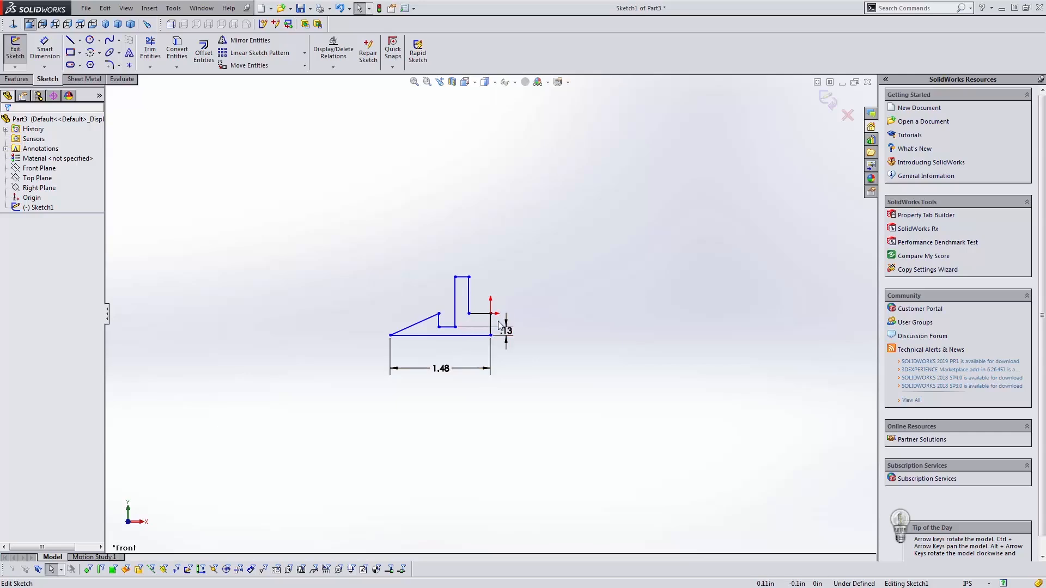
Step: Dimension the vertical line running down from the origin to 0.375 in
key(d)
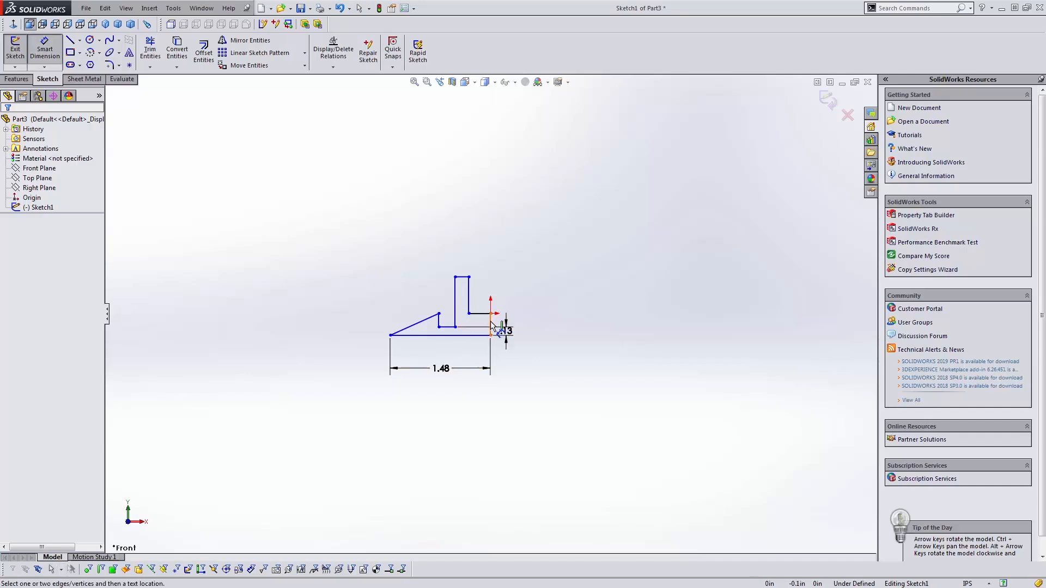
click(491, 326)
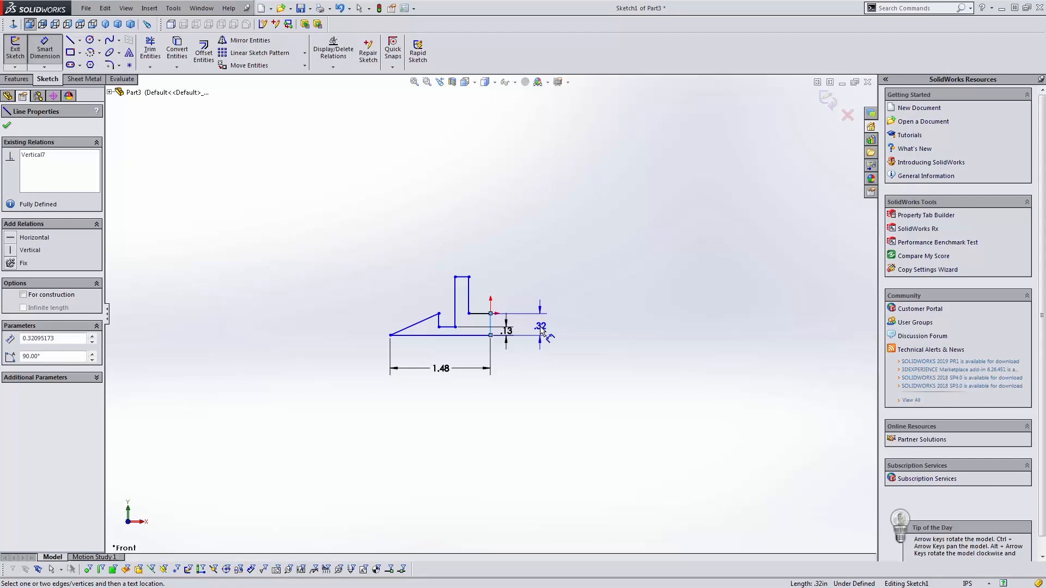
click(542, 330)
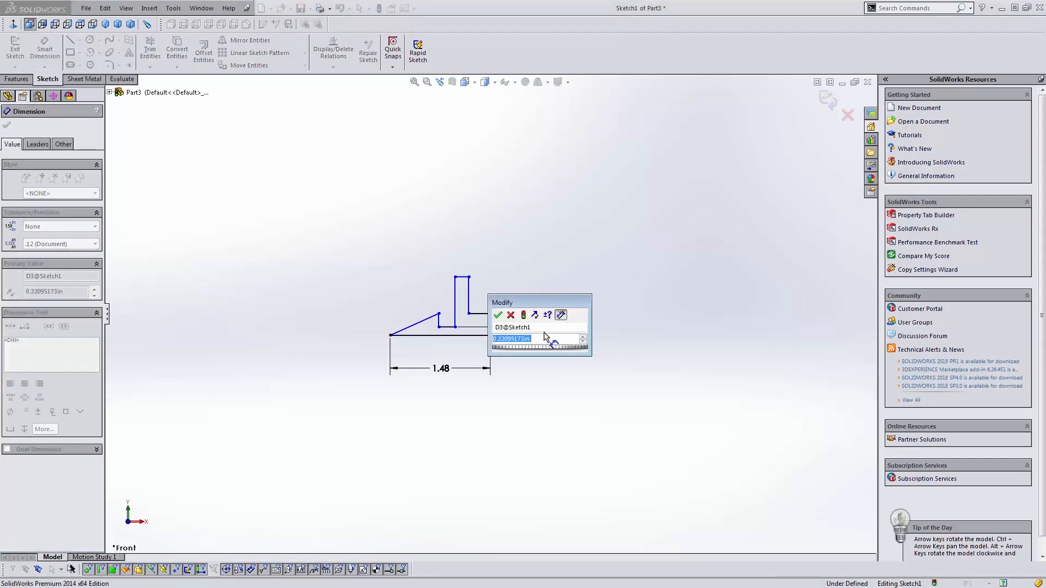
text(.)
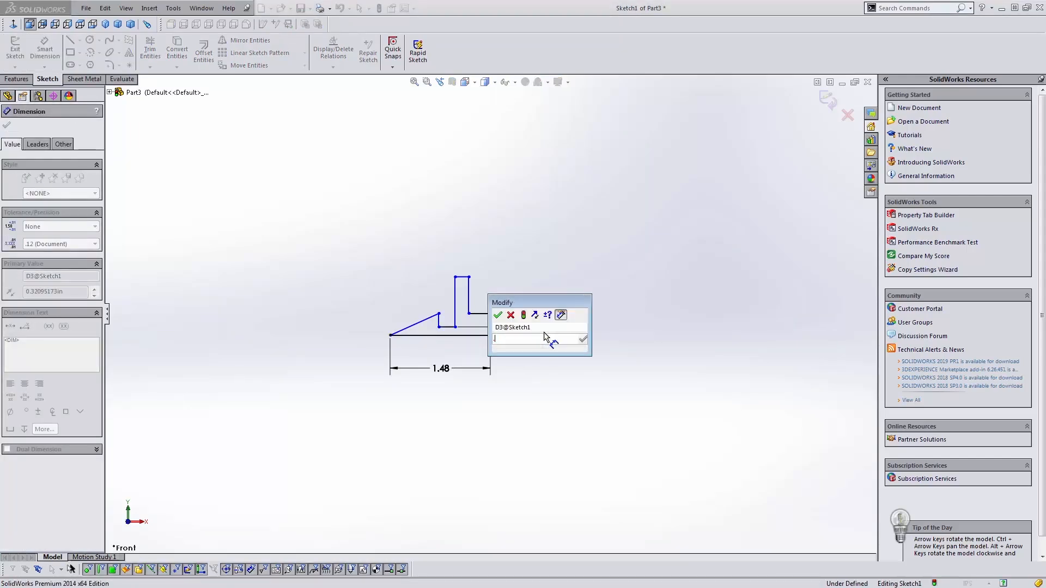
text(375)
key(Return)
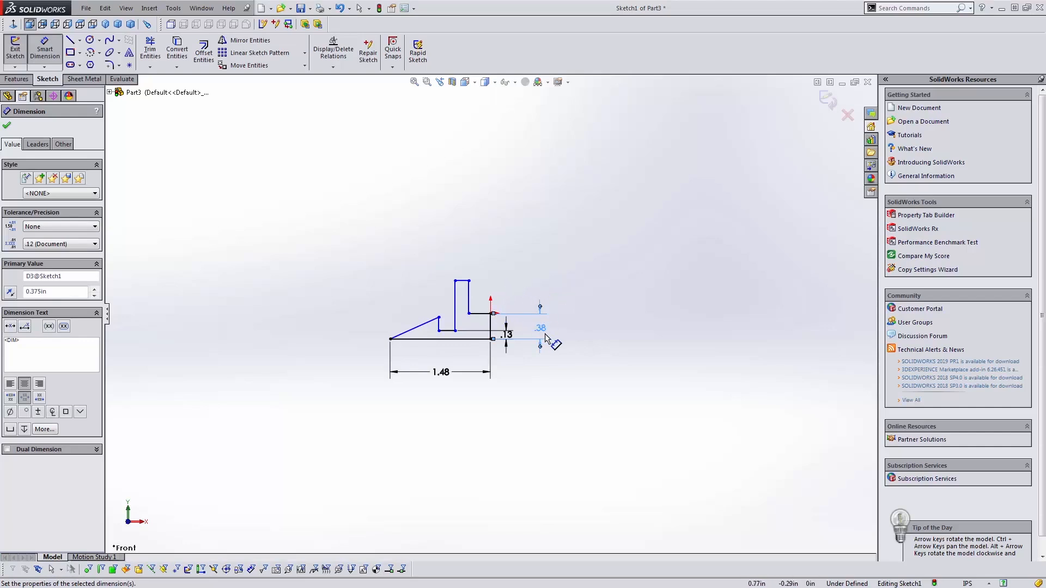
Step: Dimension the short horizontal line that ends at the origin to 6 mm
click(482, 313)
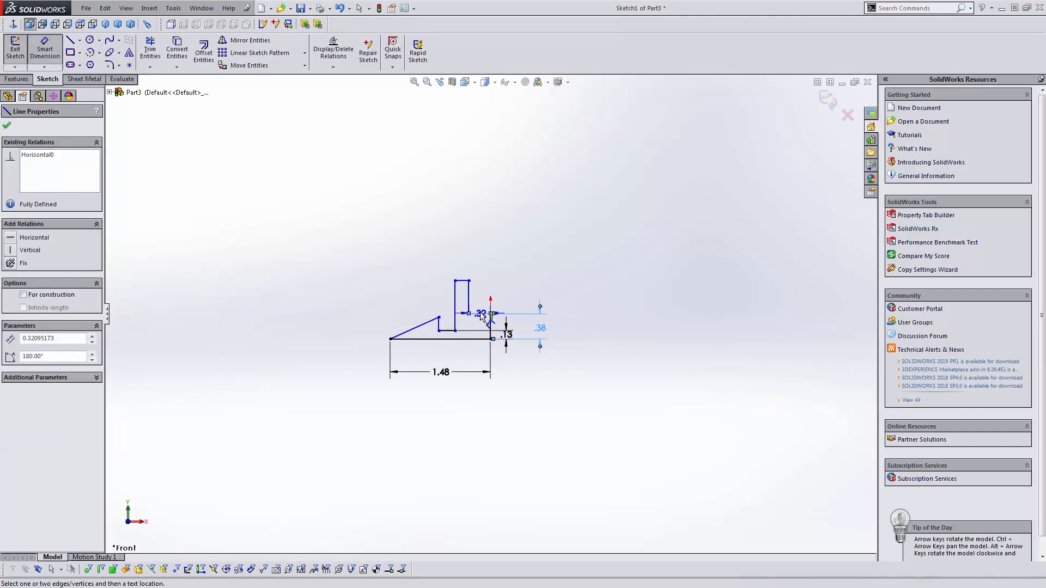
click(479, 261)
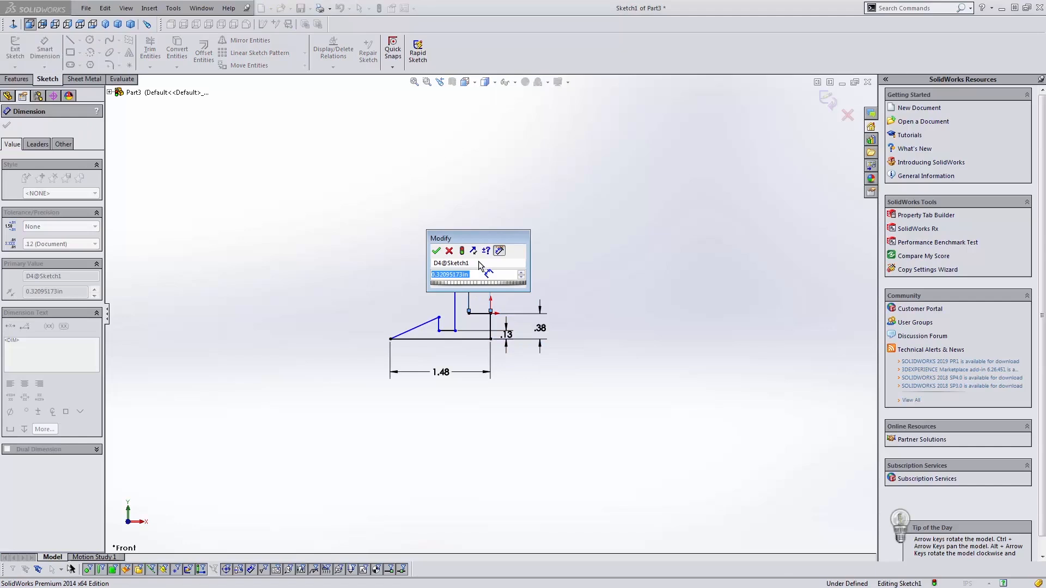
text(6mm)
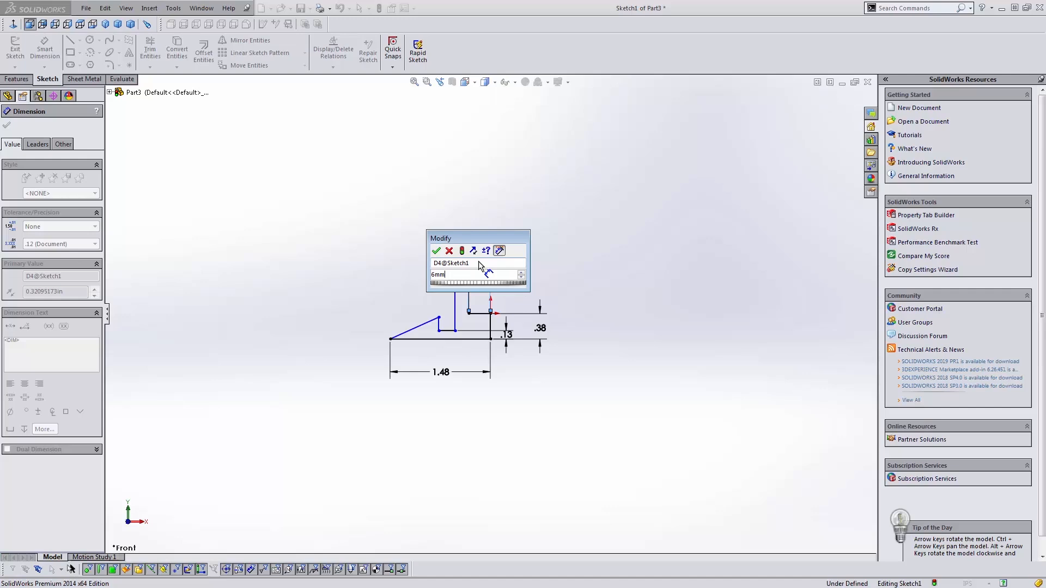
text(+.0)
key(Return)
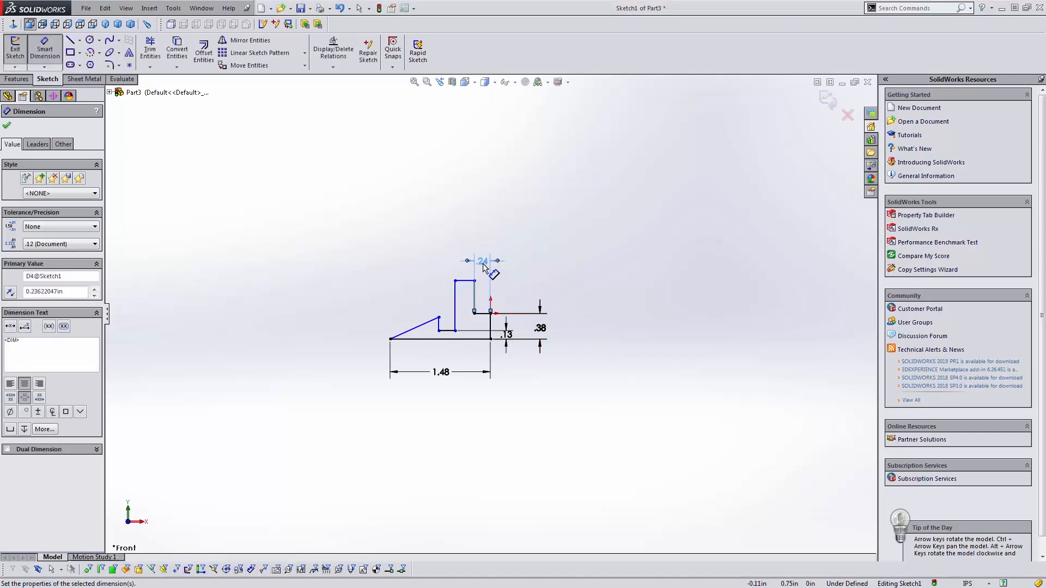
Step: Add 0.0025 in to the dimension of the short horizontal line at the origin
double_click(484, 262)
click(483, 277)
text(+.0025)
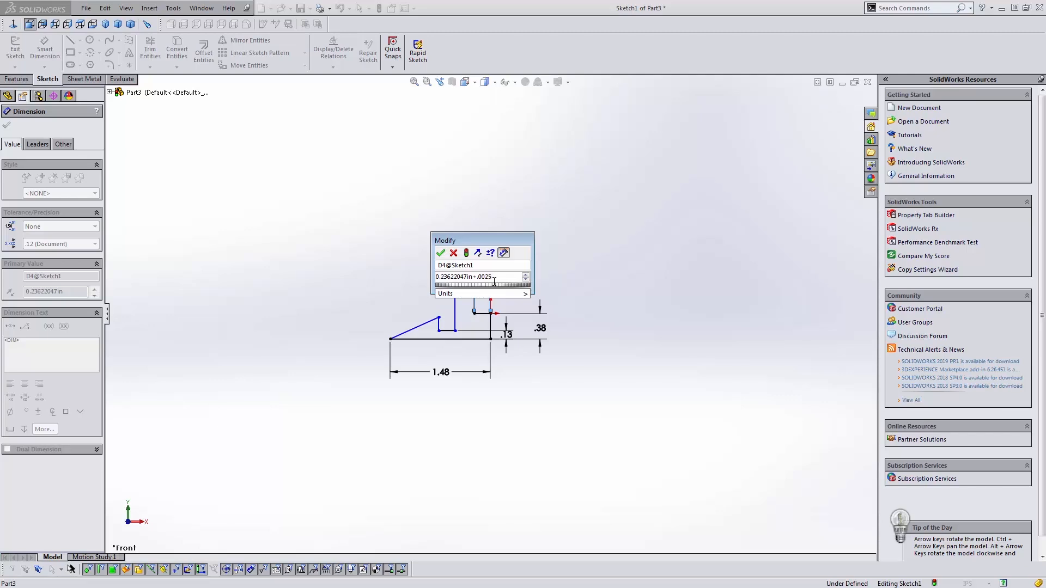
key(Return)
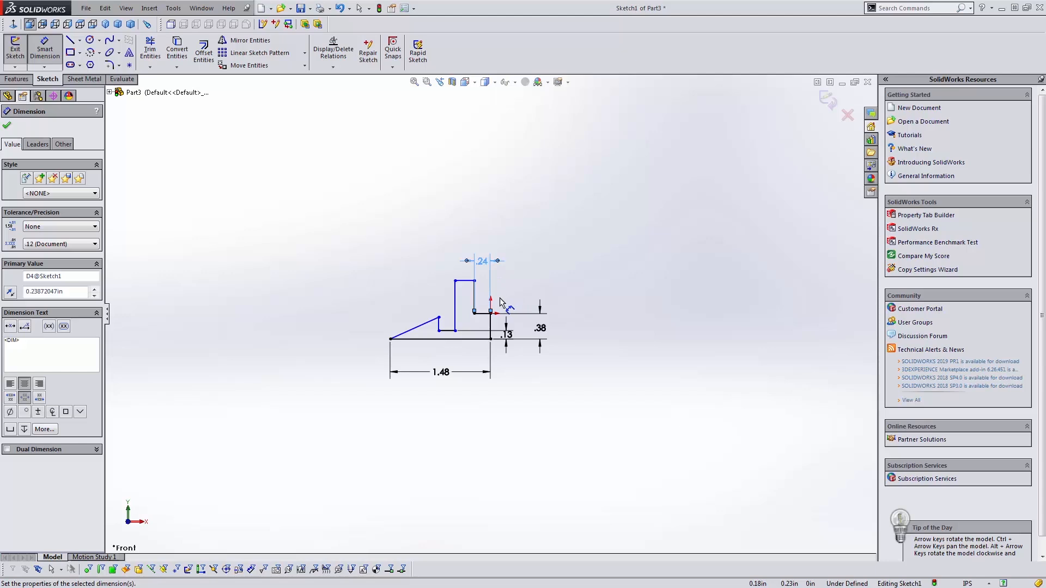
Step: Dimension the post's inner vertical line to 0.75 in and its top edge width to 0.125 in
click(474, 294)
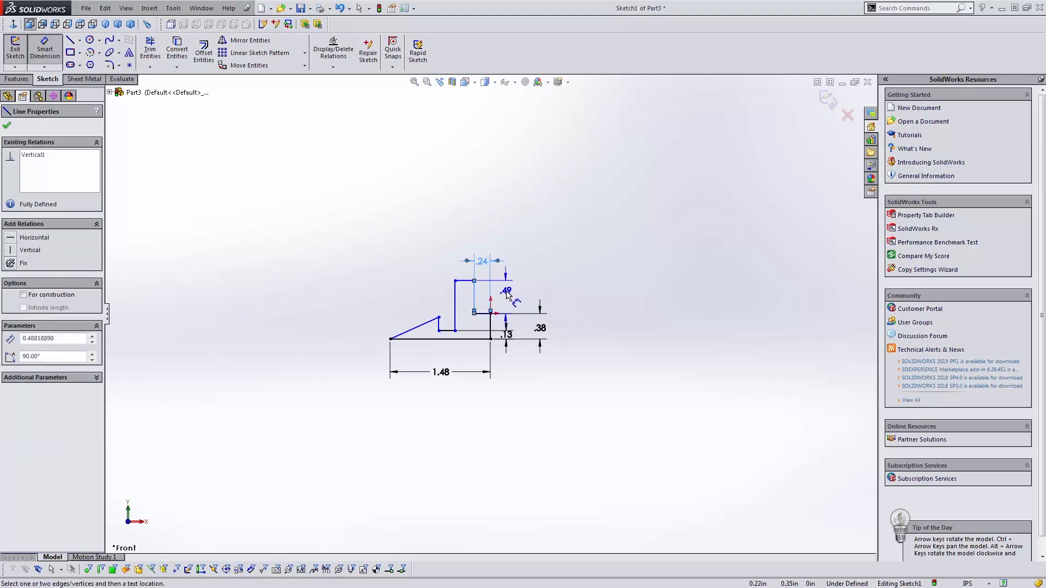
click(507, 294)
text(.75)
key(Return)
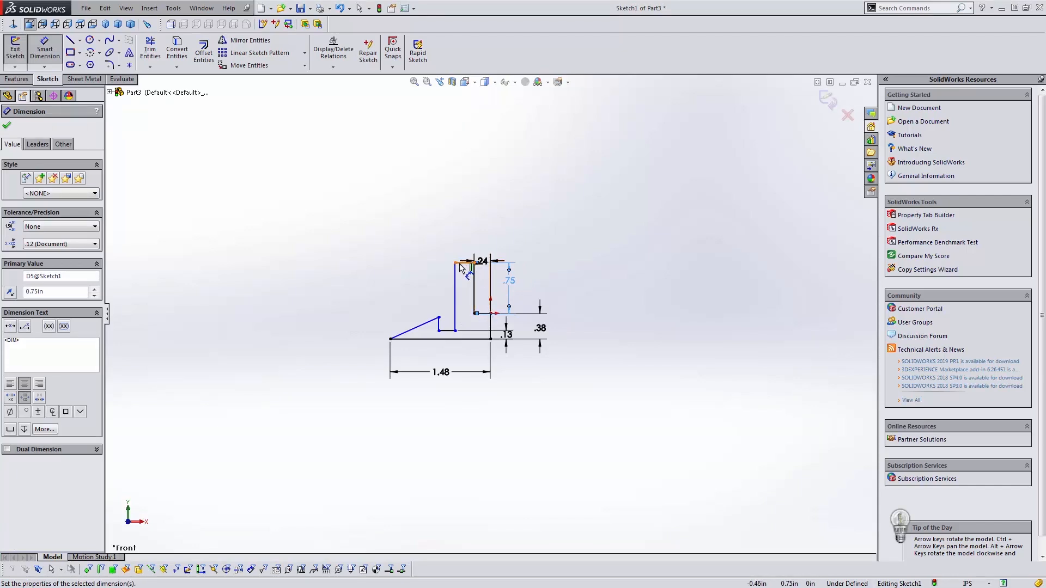
click(460, 267)
click(464, 244)
text(.125)
key(Return)
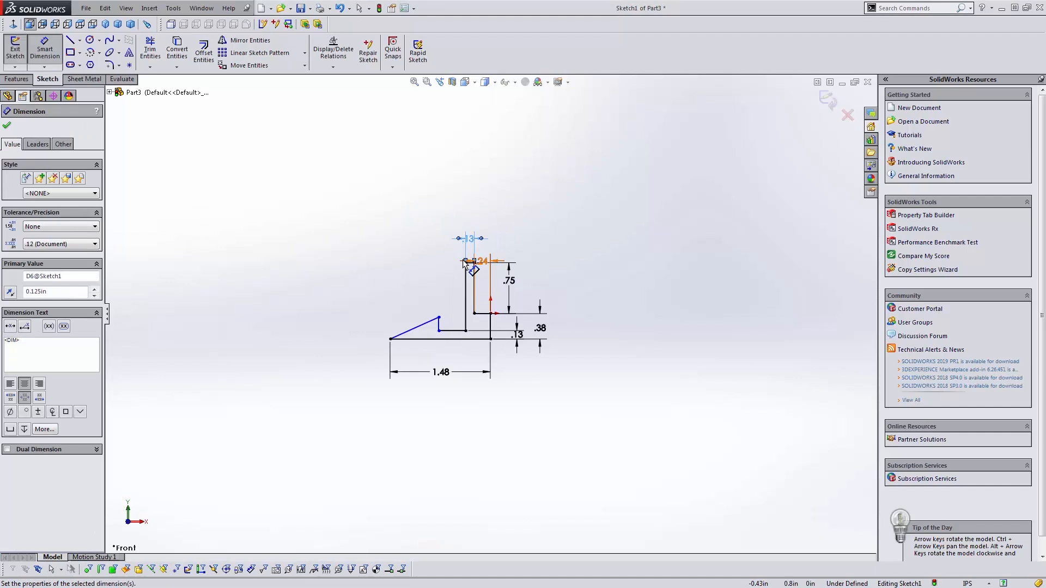
Step: Dimension the horizontal notch floor line to 0.5 in
click(454, 333)
click(451, 355)
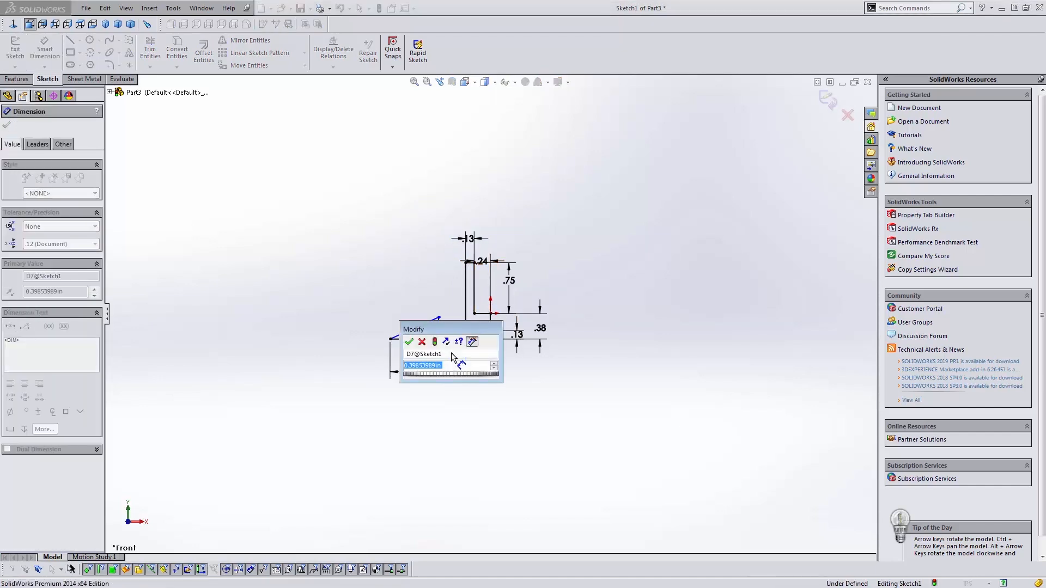
text(.5)
key(Return)
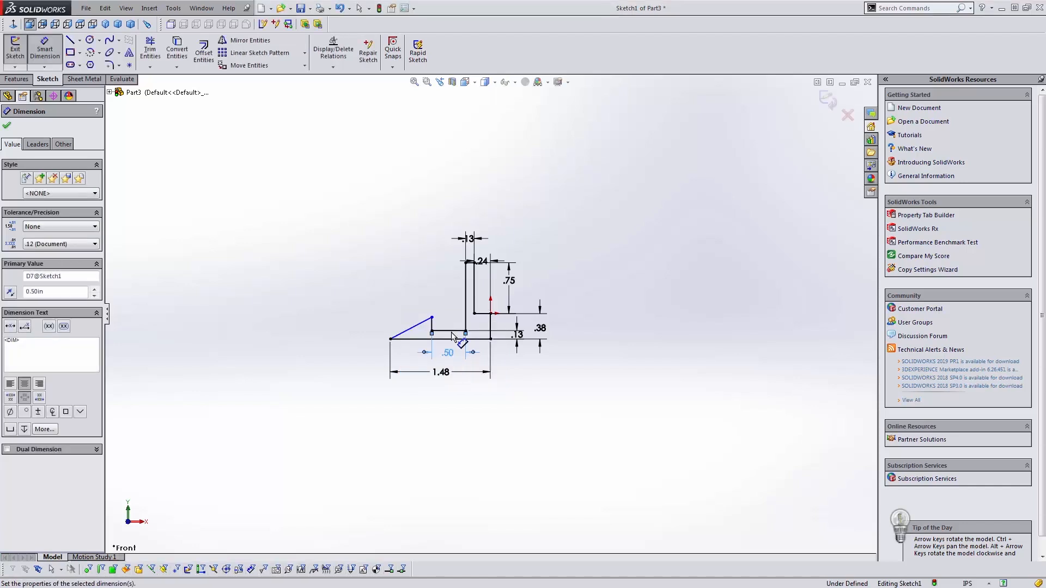
Step: Dimension the height of the sloped line's peak above the bottom line to 0.375 in
click(432, 317)
click(420, 338)
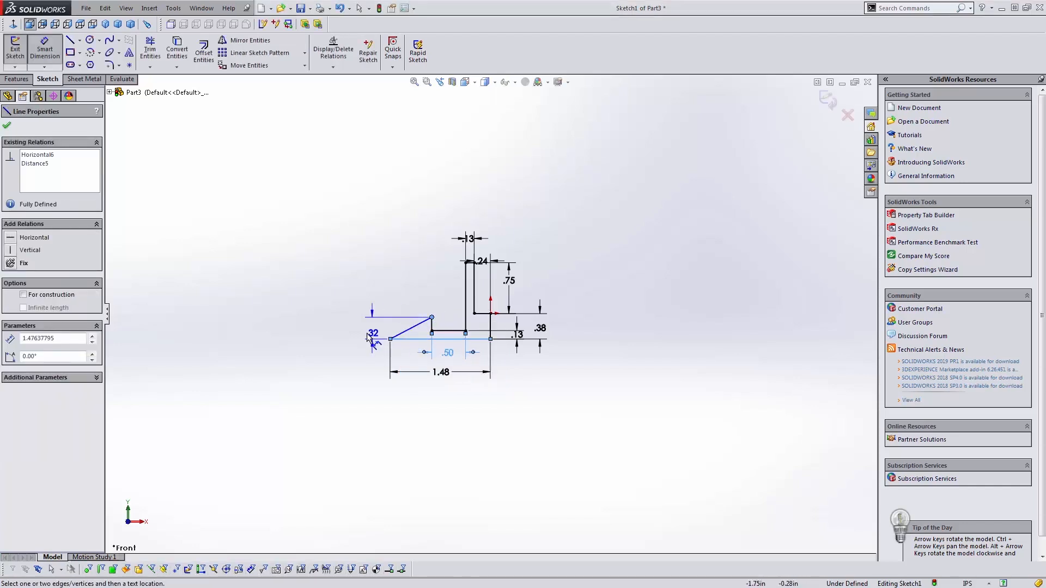
click(353, 327)
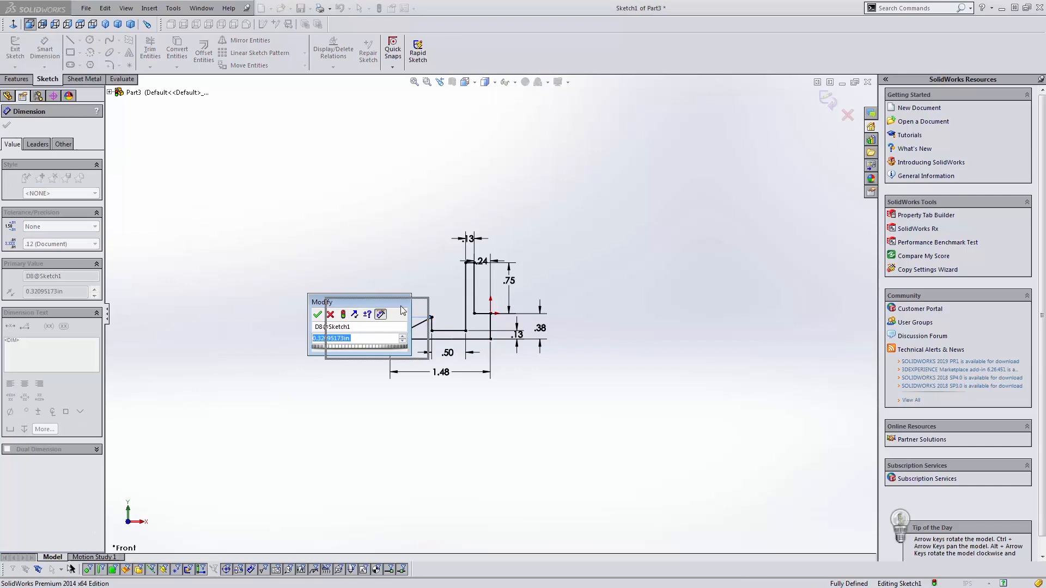
drag(338, 302, 547, 346)
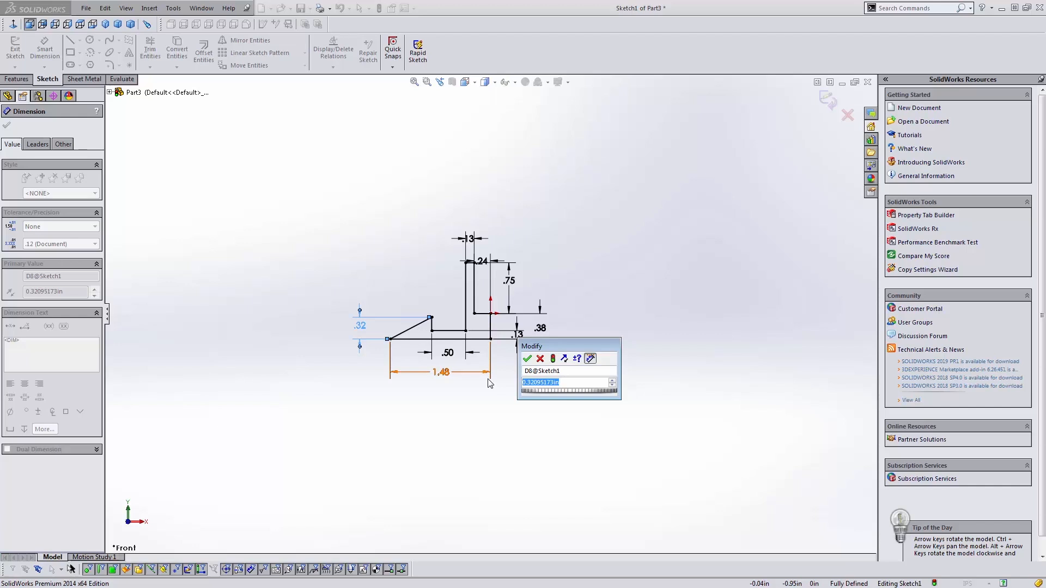
text(.375)
key(Return)
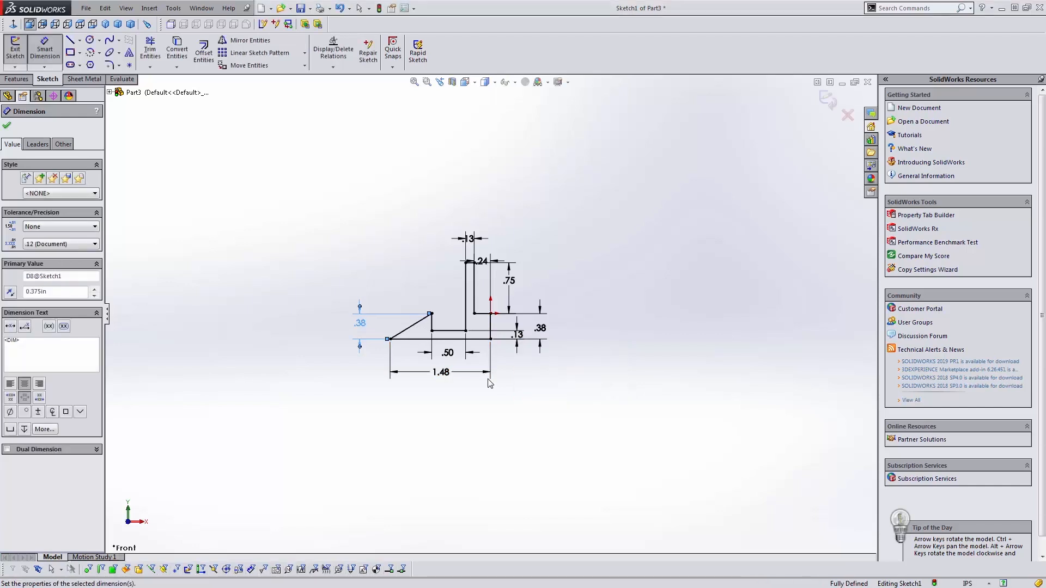
Step: Set the sloped line's peak height above the bottom line to 0.5 in
double_click(361, 322)
text(.5)
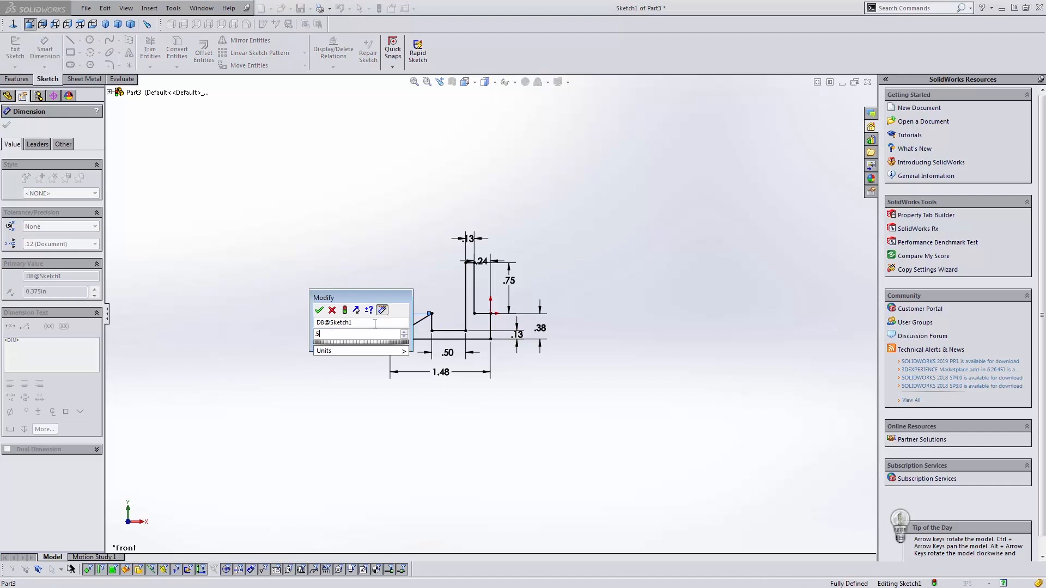
key(Return)
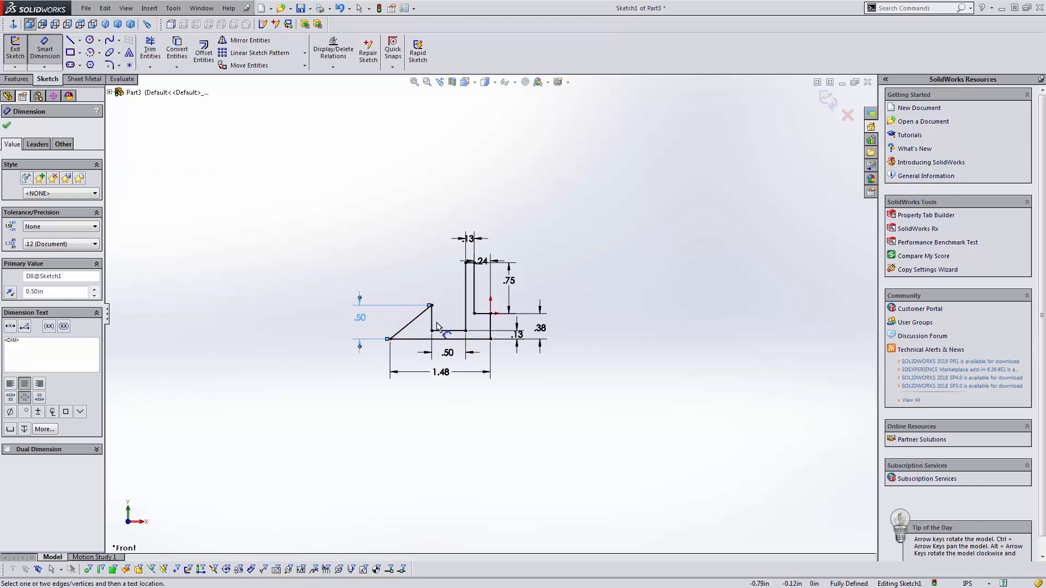
key(Escape)
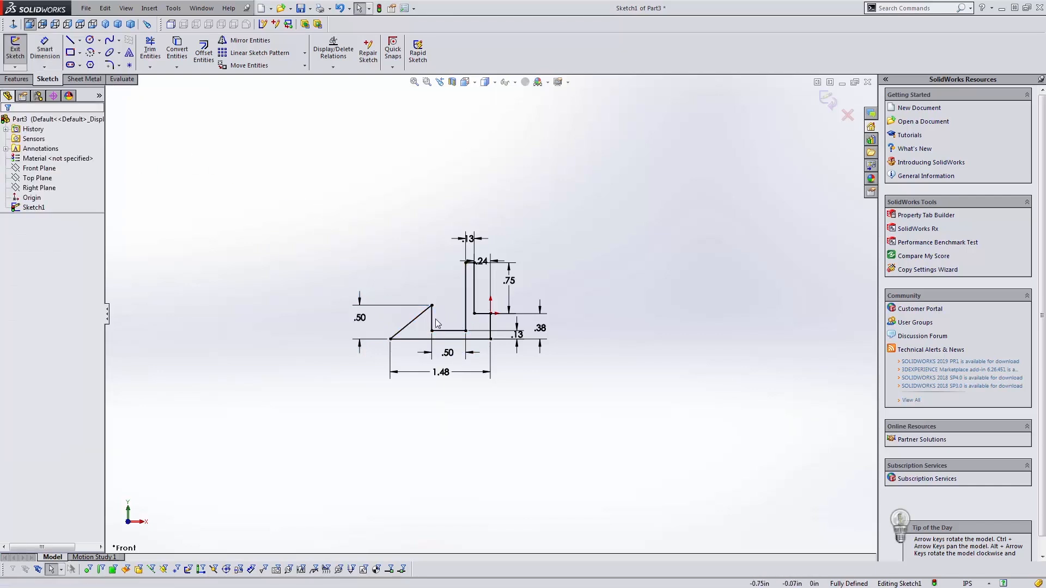
click(150, 49)
click(433, 321)
key(ctrl+z)
key(Escape)
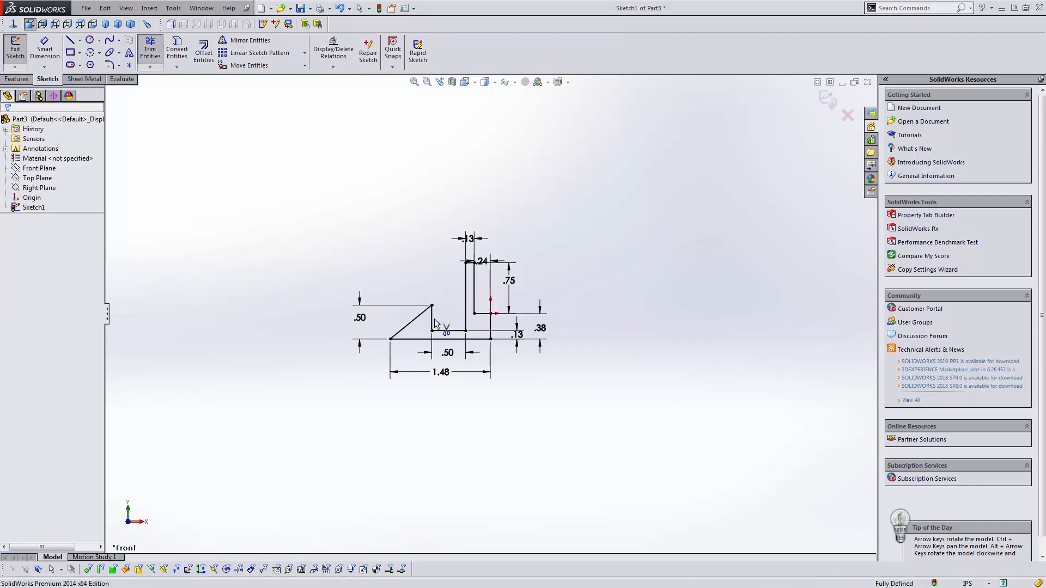
Step: Measure the length of the short vertical line between the notch floor and the sloped line's peak
key(m)
click(432, 320)
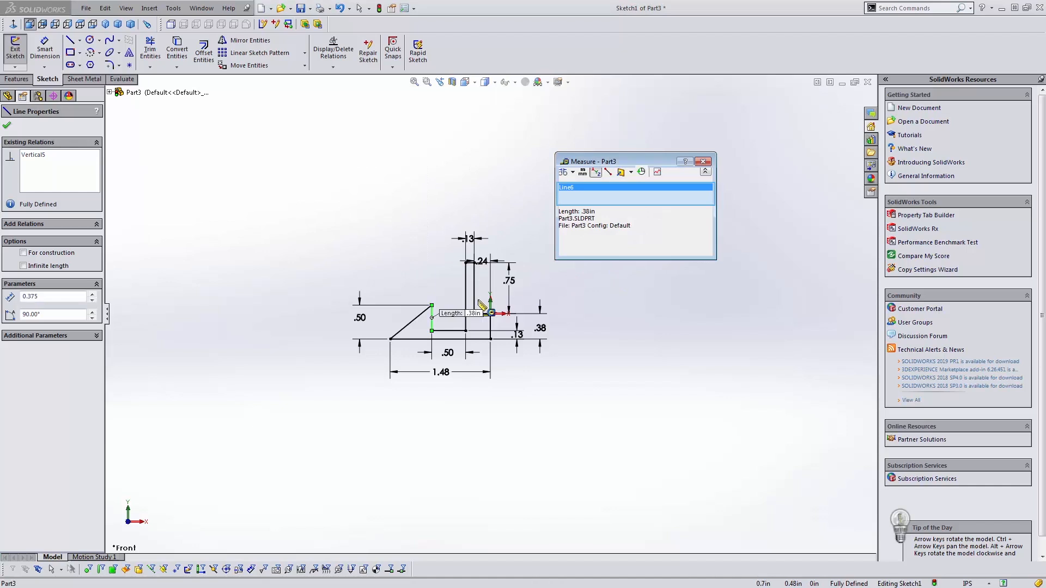
key(Escape)
Step: Delete the short vertical line below the peak and remove the horizontal relation from the notch floor line
click(433, 322)
click(439, 326)
click(444, 330)
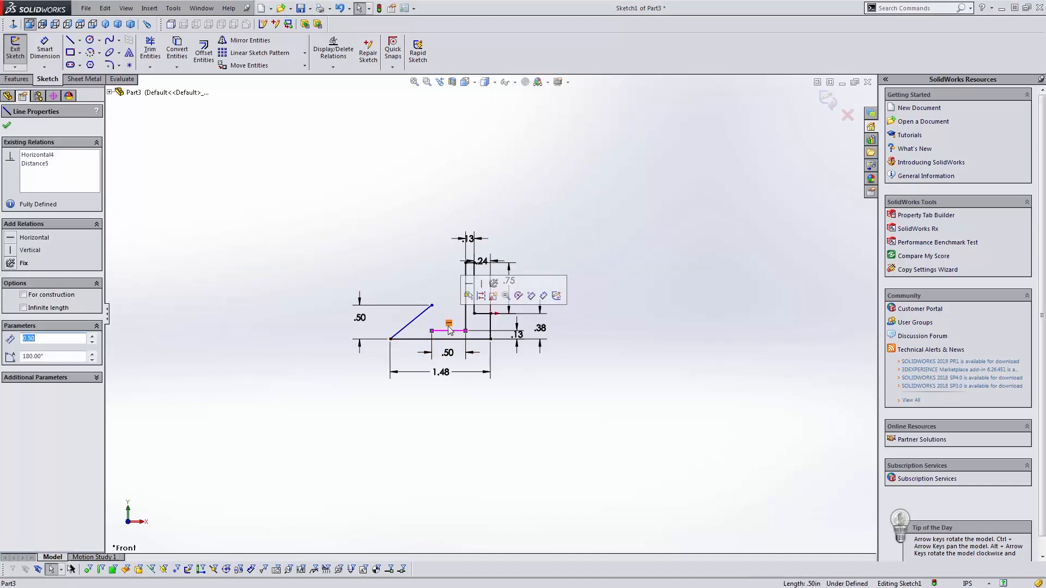
click(448, 324)
click(445, 326)
click(432, 330)
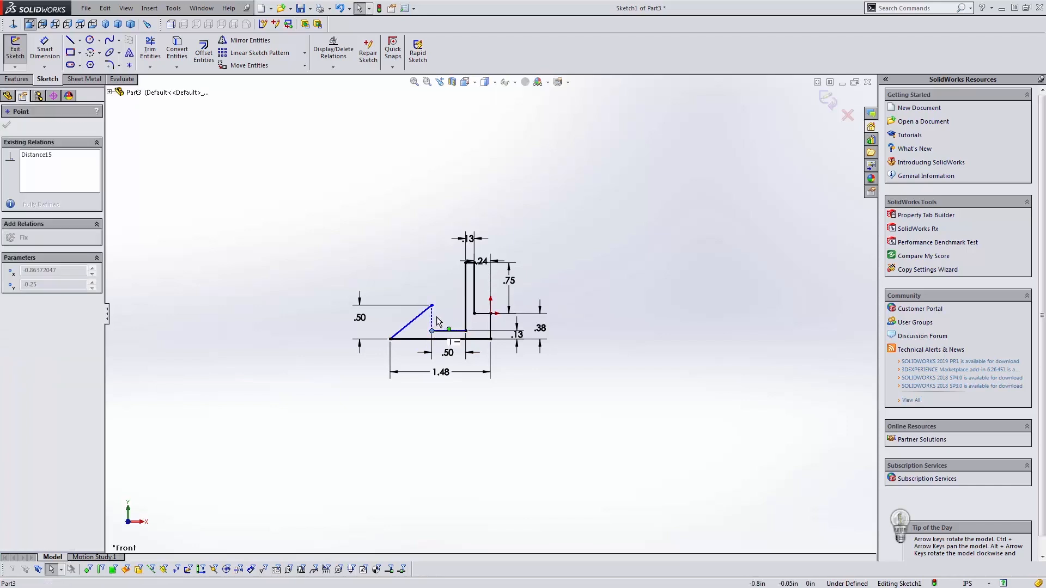
Step: Delete the notch floor's 0.50 in dimension and pull the floor line's free endpoint toward the post
click(435, 331)
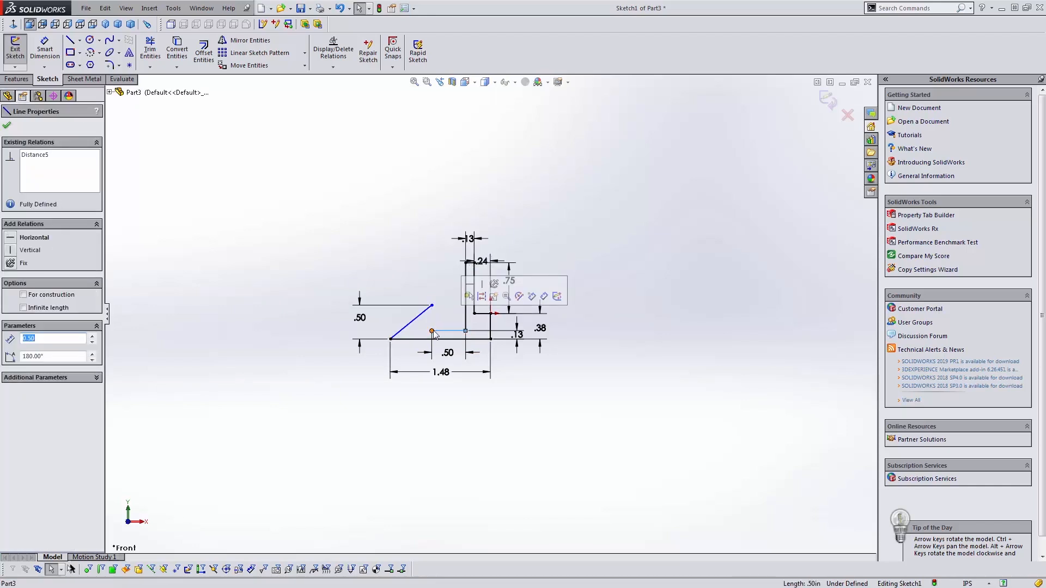
click(446, 355)
key(Delete)
mouse_move(432, 331)
mouse_down()
mouse_move(455, 321)
mouse_move(443, 322)
mouse_up()
Step: Delete the Distance5 relation that ties the notch floor line to the bottom line
click(459, 331)
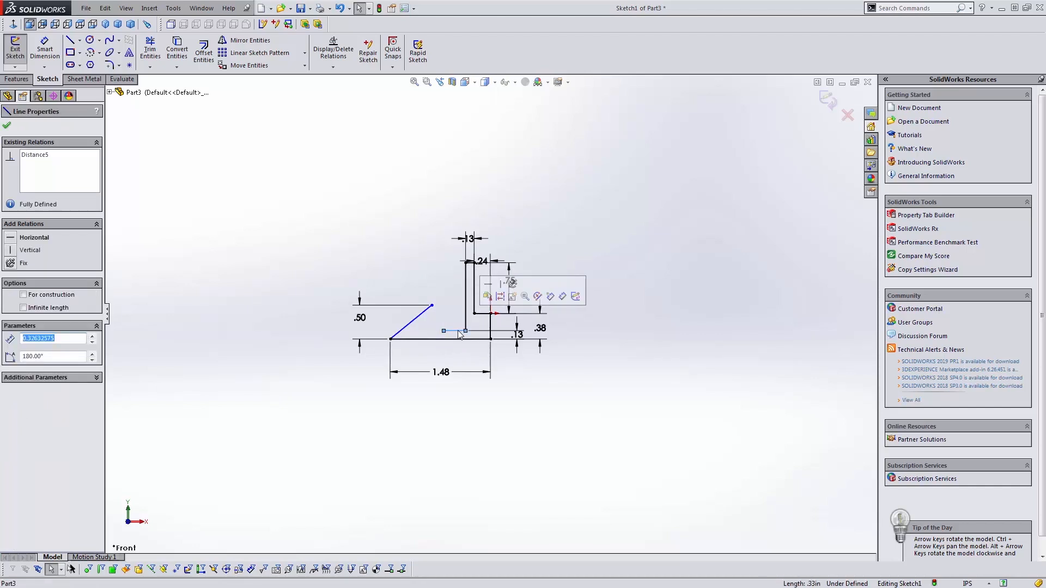
click(40, 156)
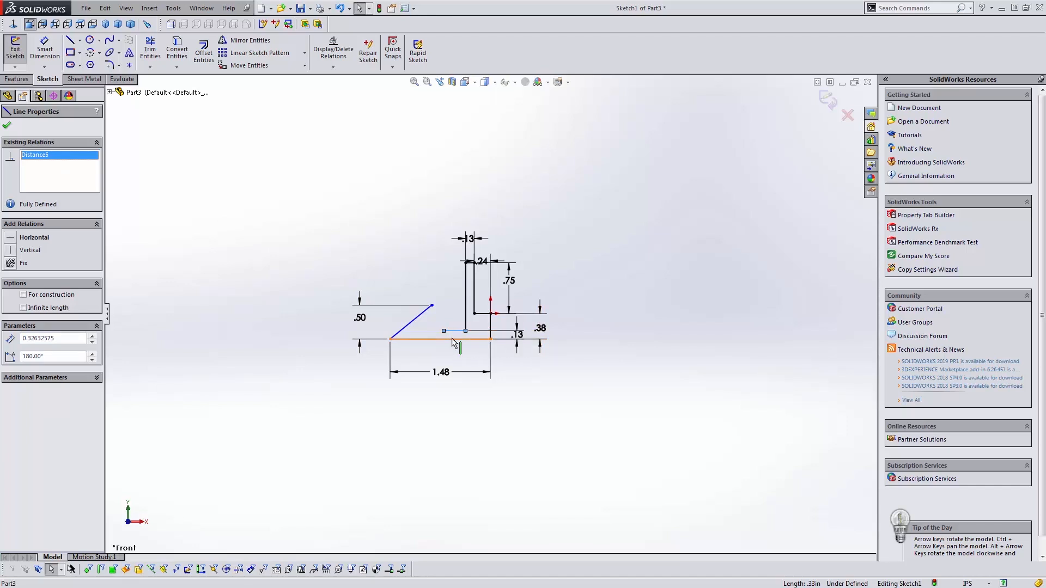
right_click(47, 159)
click(57, 175)
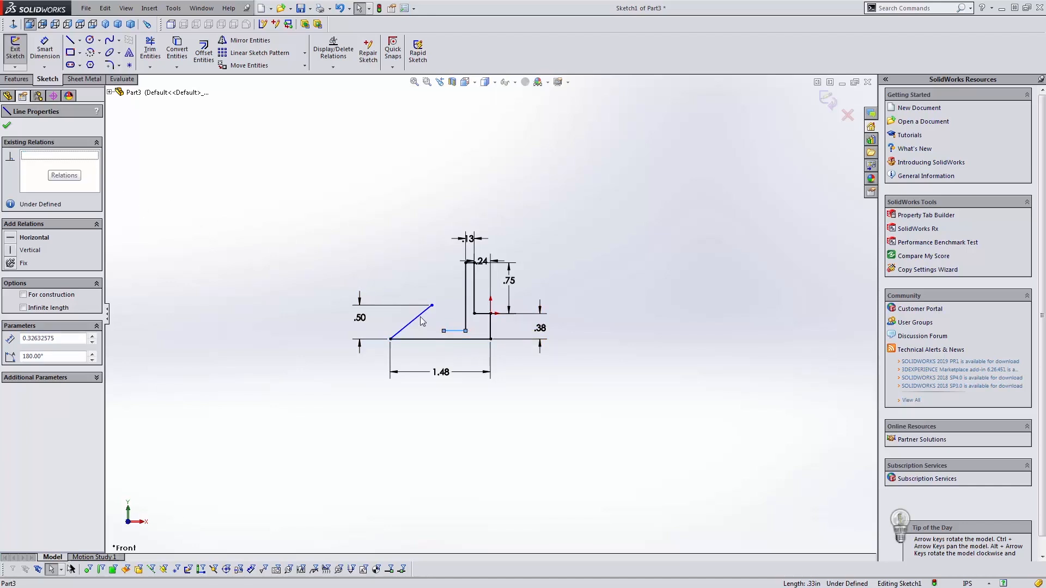
Step: Move the former floor line's free endpoint up onto the sloped line and trim the slope's excess upper end
drag(443, 330, 423, 316)
key(t)
click(426, 312)
click(542, 309)
key(Escape)
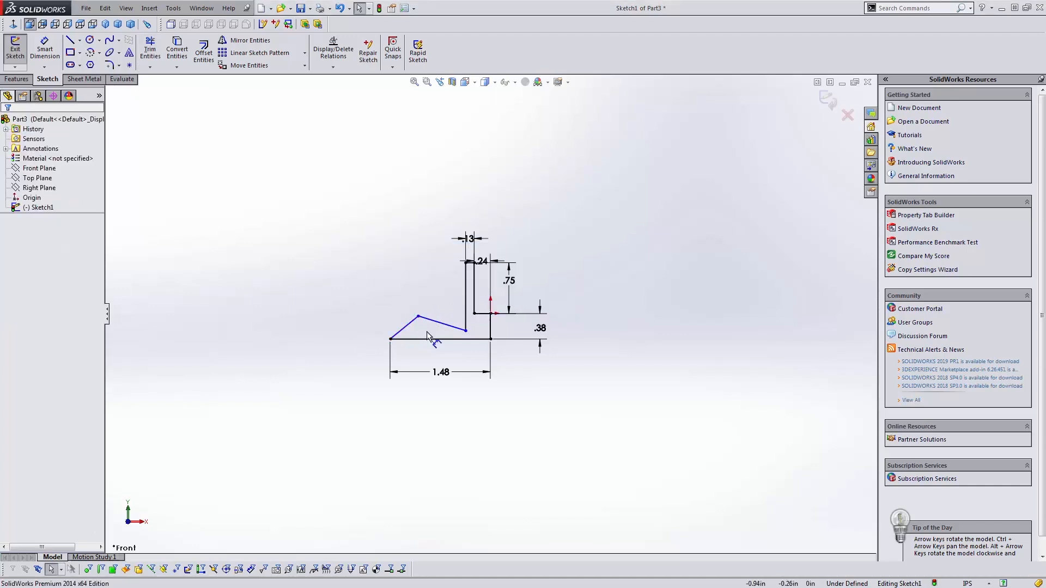
Step: Dimension the height of the new peak where the two sloped lines meet above the bottom line to 0.375 in
key(d)
click(418, 316)
click(426, 339)
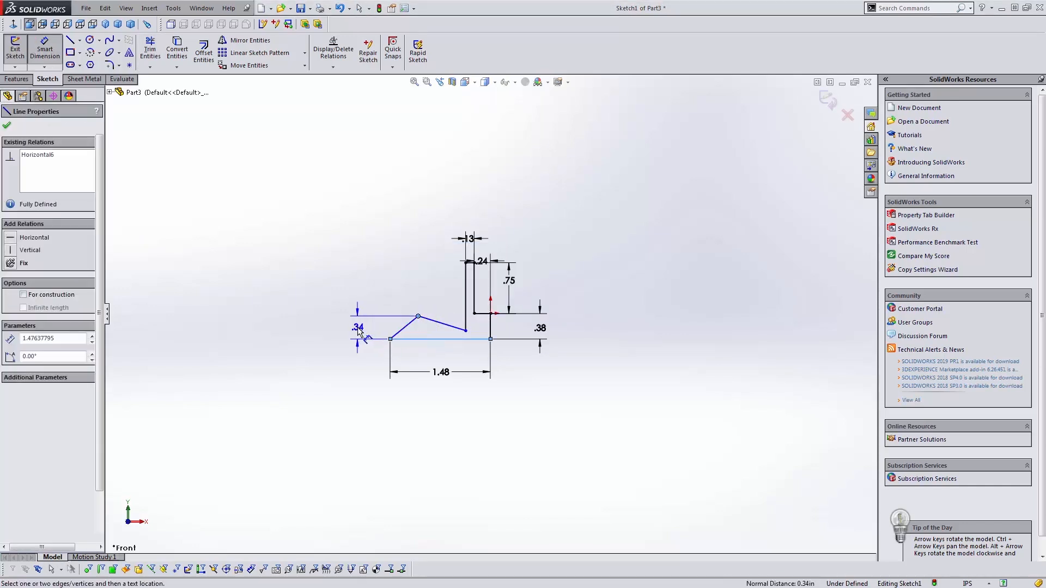
click(358, 327)
text(.375)
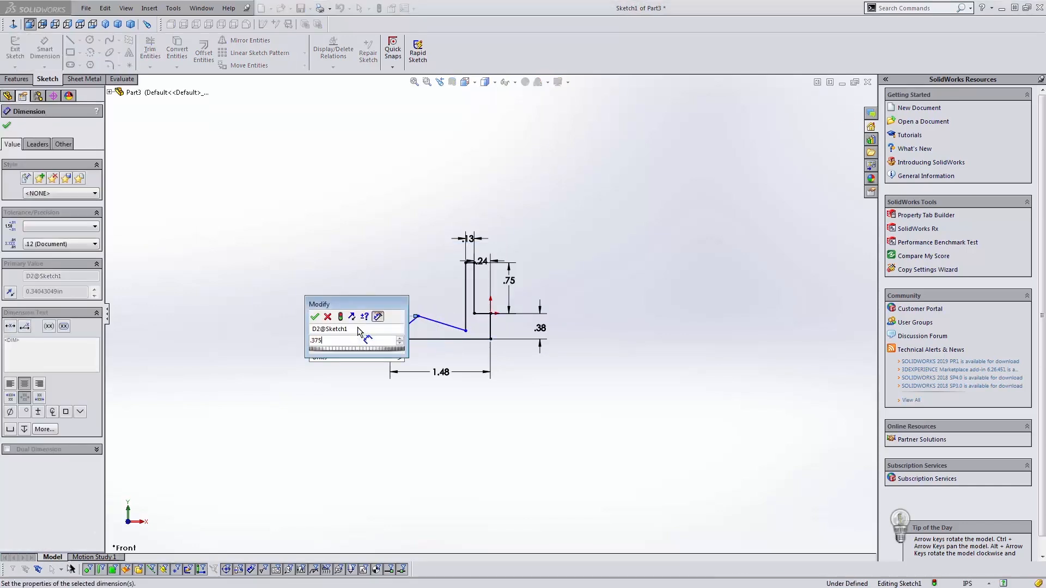
key(Return)
Step: Dimension the horizontal distance from the profile's outer left corner to the peak to 0.375 in
click(417, 314)
click(387, 339)
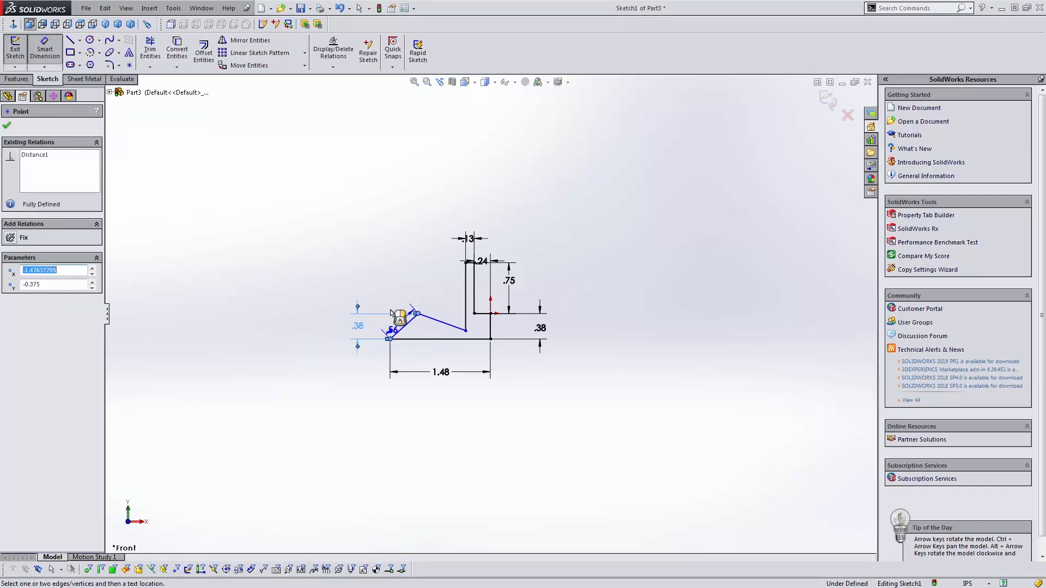
click(402, 299)
text(.375)
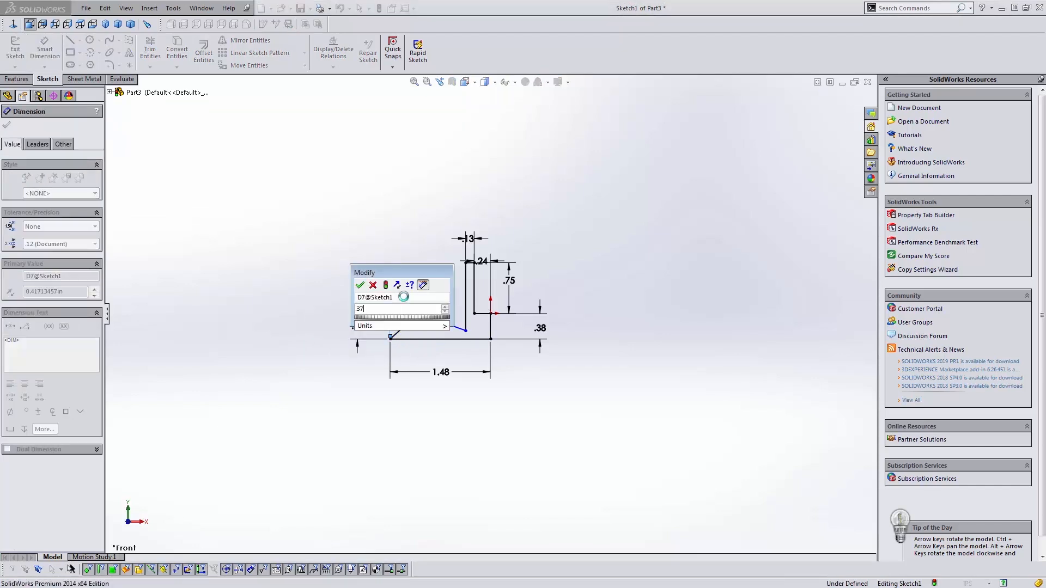
key(Return)
key(Escape)
Step: Dimension the height of the post's lower outer corner above the bottom line to 0.125 in
key(d)
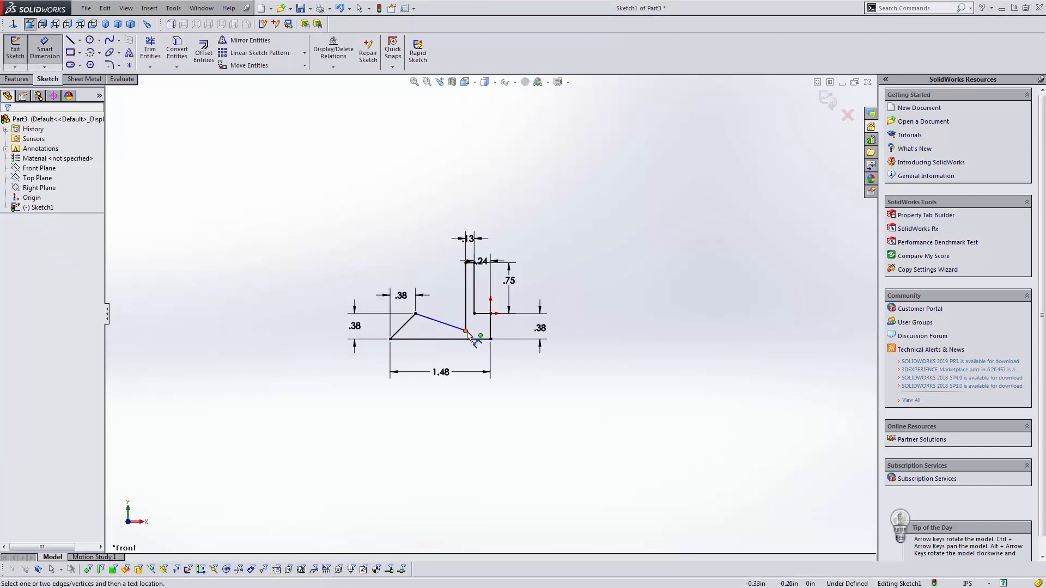
click(465, 331)
click(467, 338)
click(567, 335)
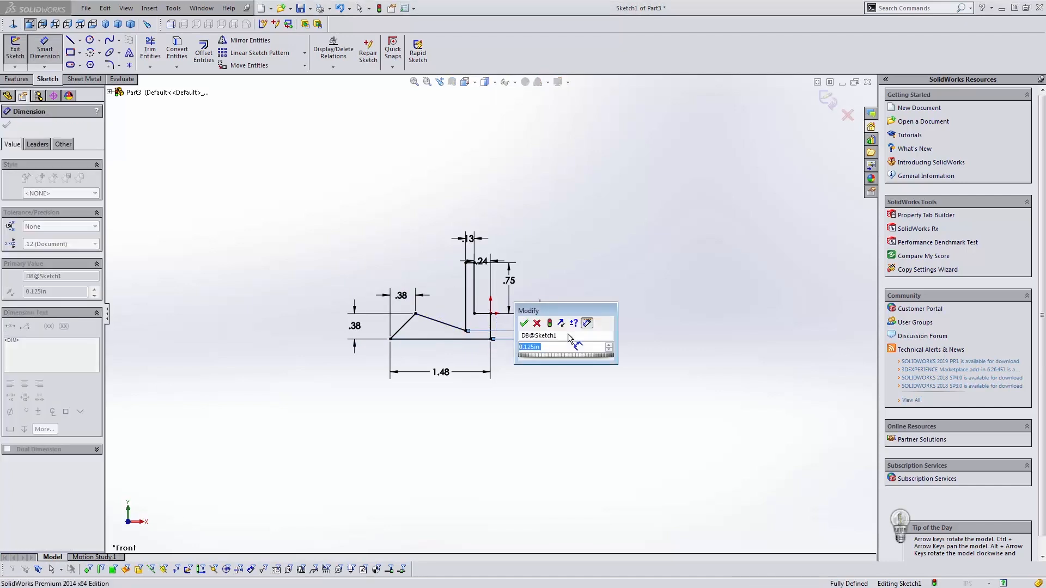
text(.125)
key(Return)
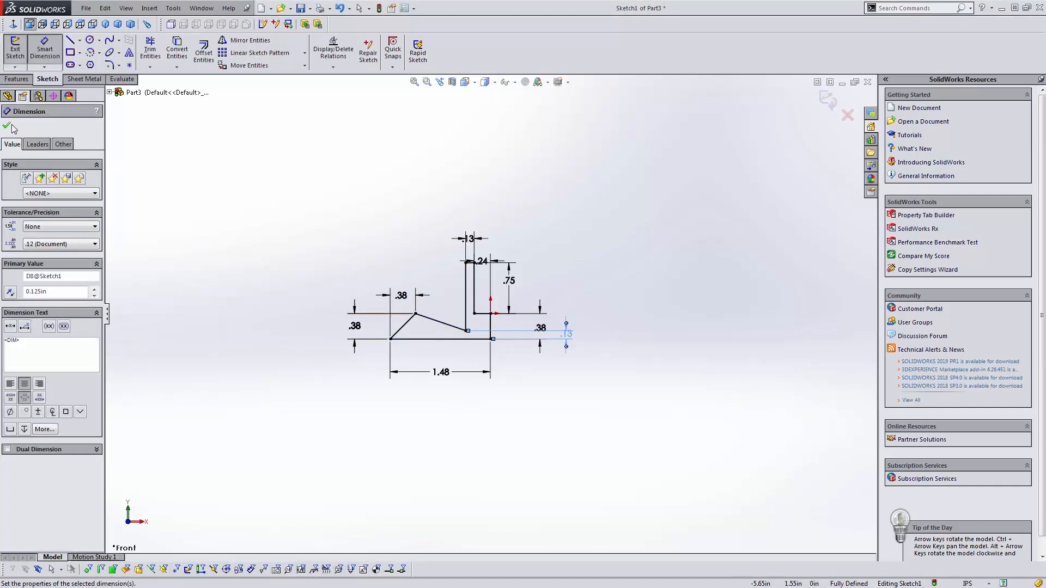
click(32, 80)
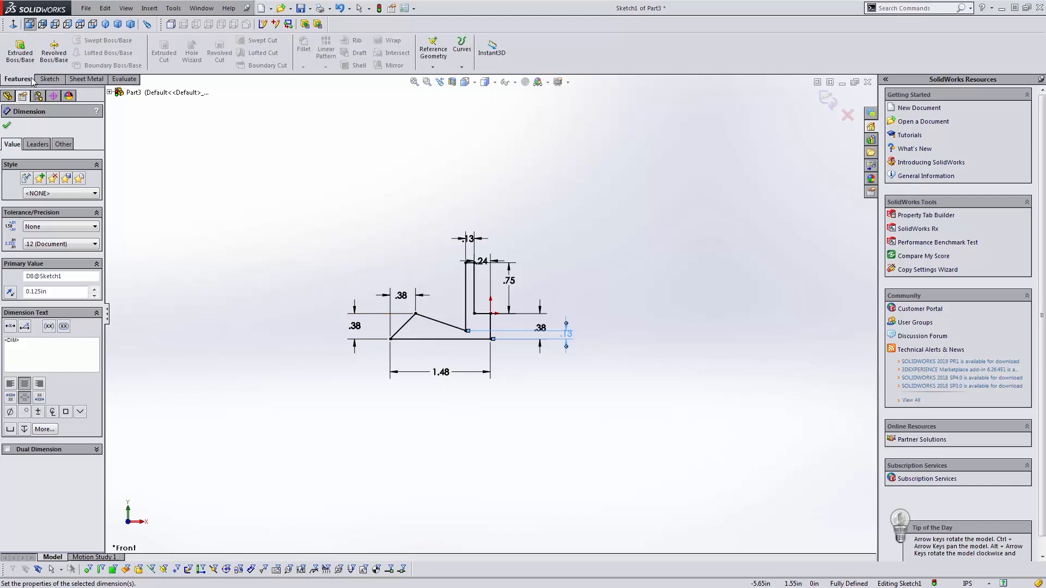
Step: Revolve the profile 360 degrees about its vertical line below the origin to form the solid base with its post
click(56, 55)
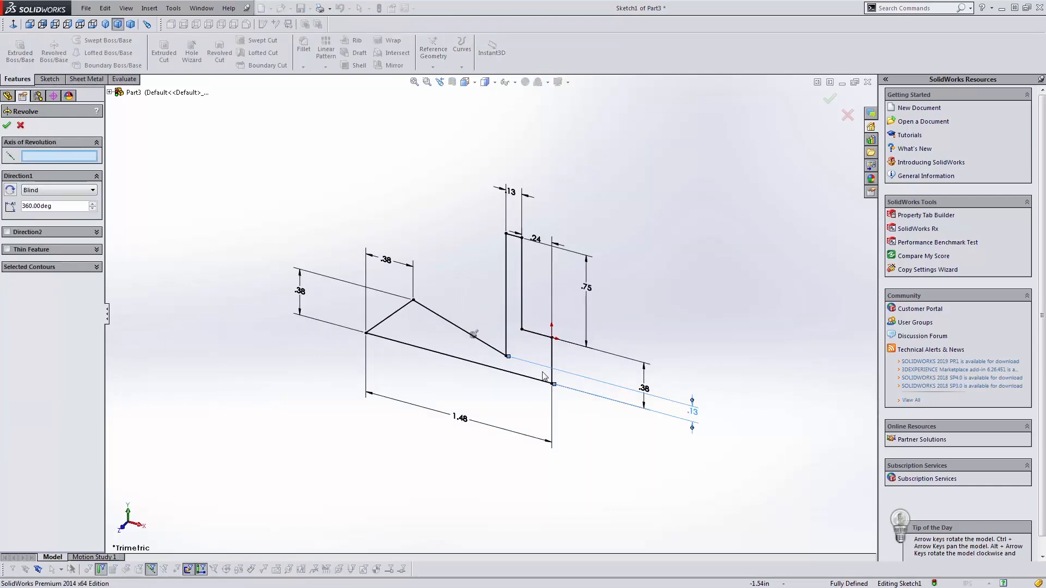
click(553, 352)
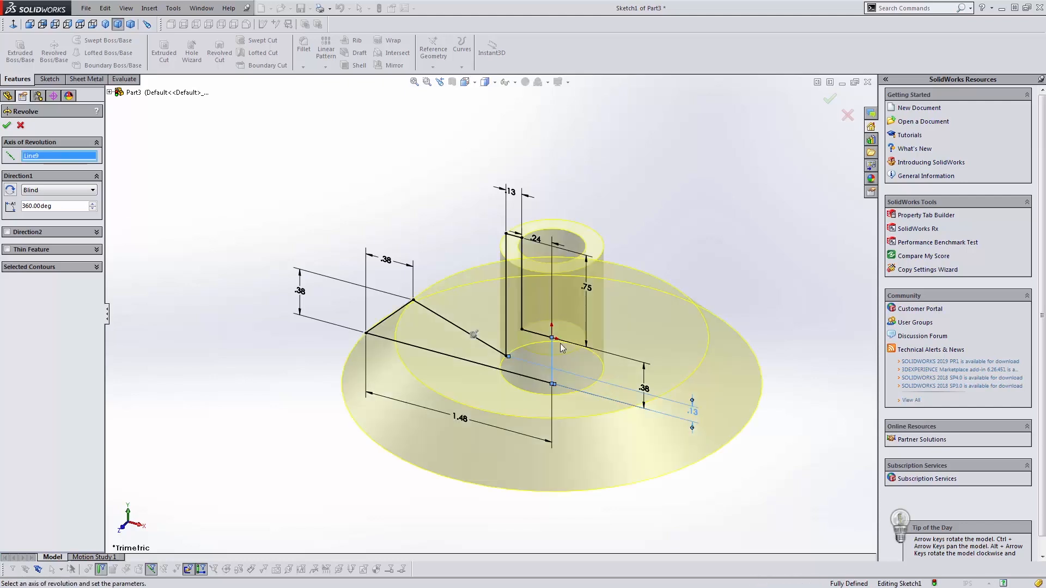
click(7, 125)
Step: Start an extruded-cut sketch on the circular floor face inside the post's bore
middle_drag(389, 260, 497, 344)
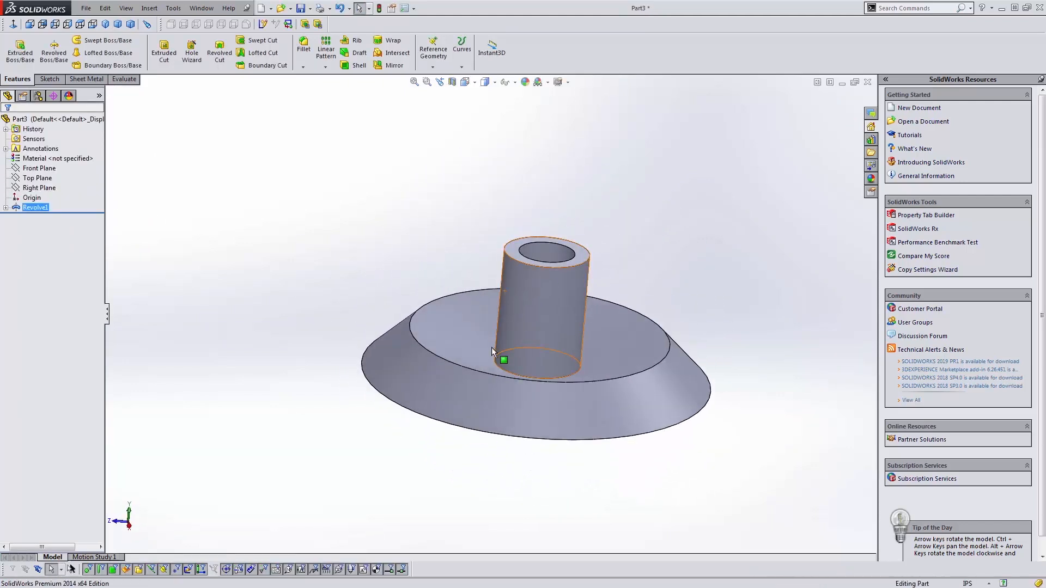
middle_drag(521, 267, 504, 417)
scroll(520, 313, down, 4)
click(507, 311)
middle_drag(506, 337, 521, 265)
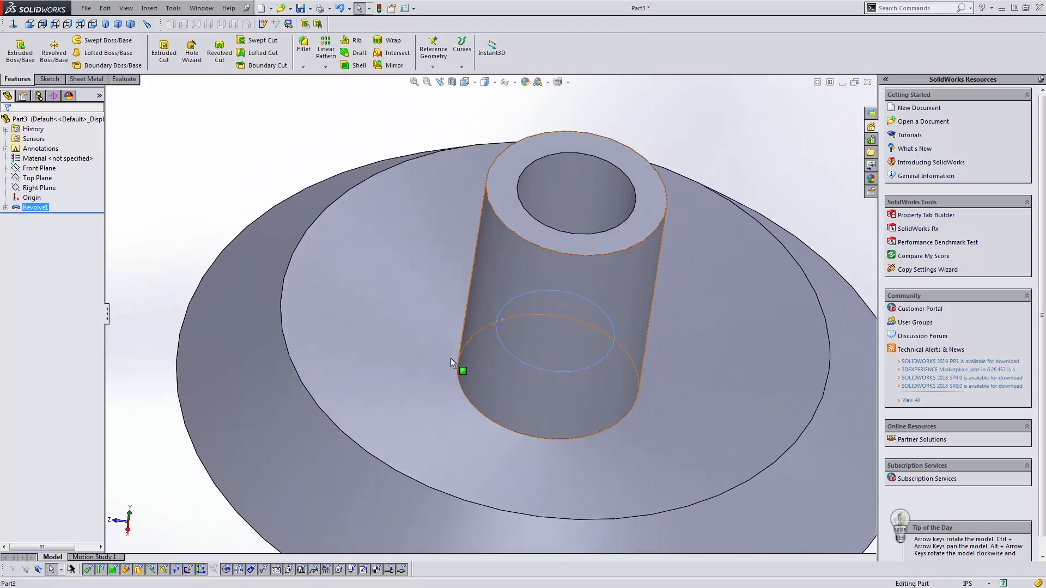
mouse_move(537, 326)
middle_down()
mouse_move(567, 289)
mouse_move(537, 319)
middle_up()
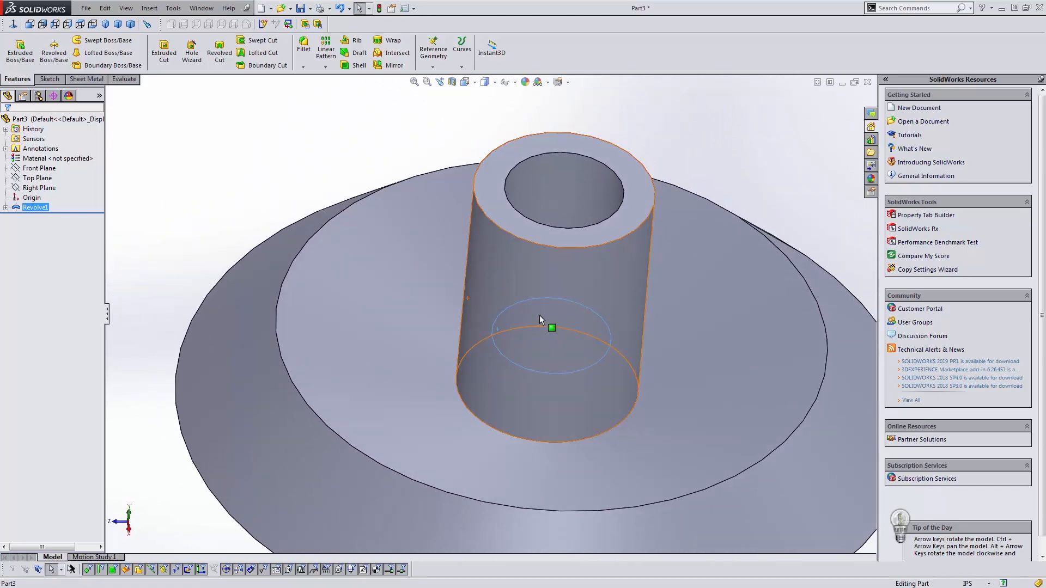
middle_drag(515, 350, 497, 403)
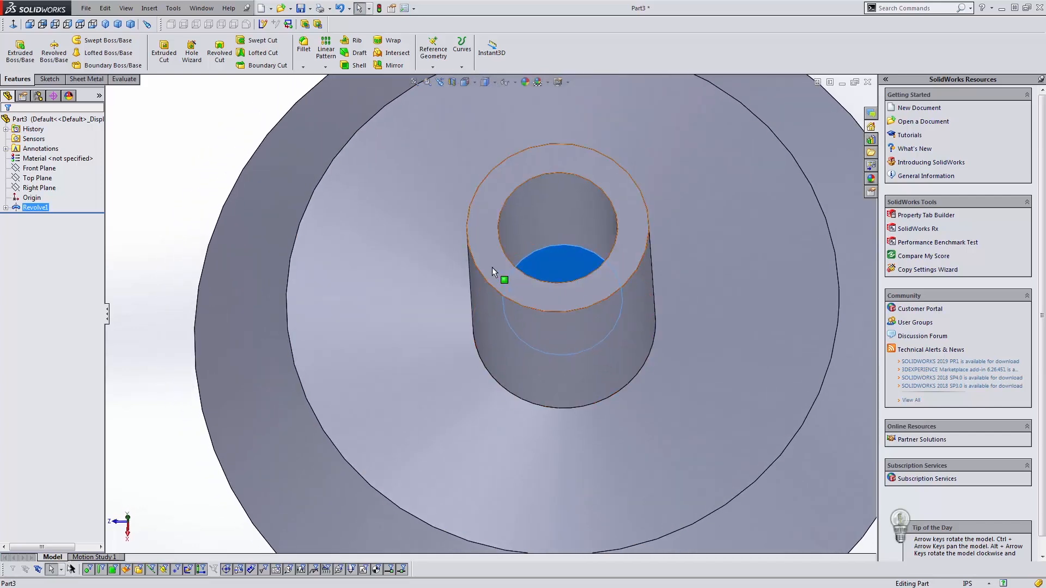
middle_drag(546, 271, 412, 327)
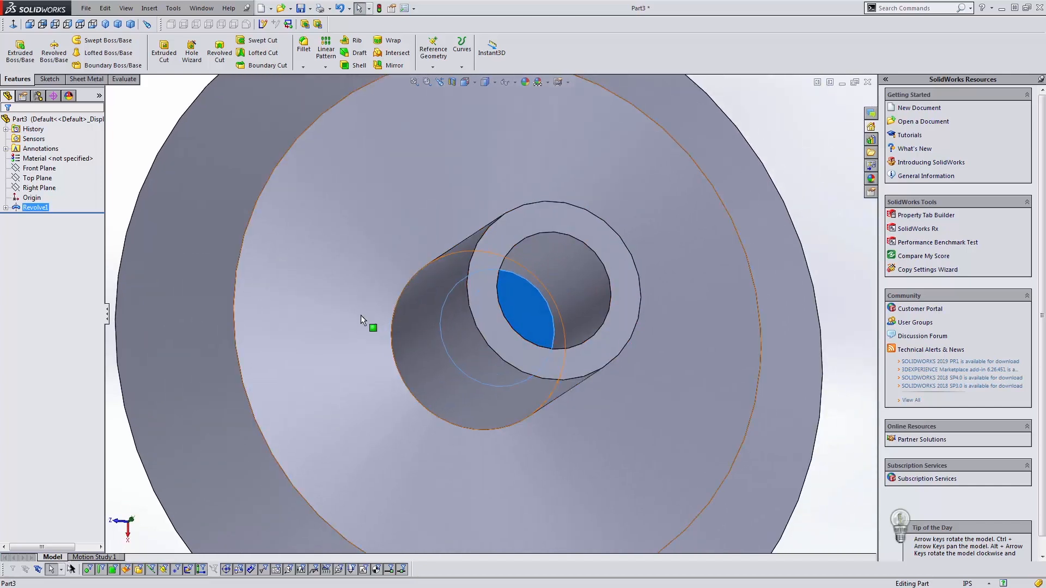
click(282, 233)
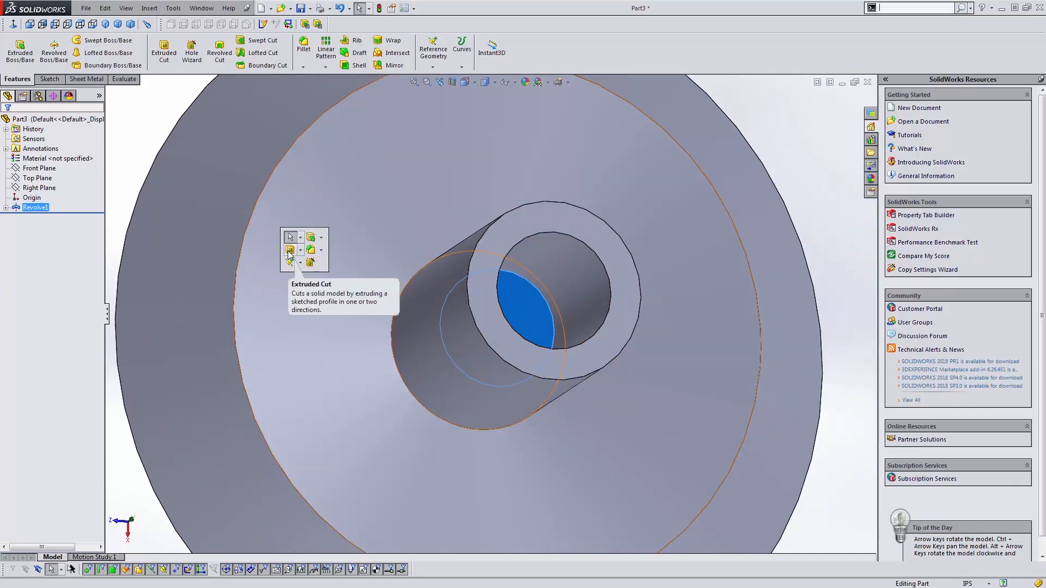
click(290, 252)
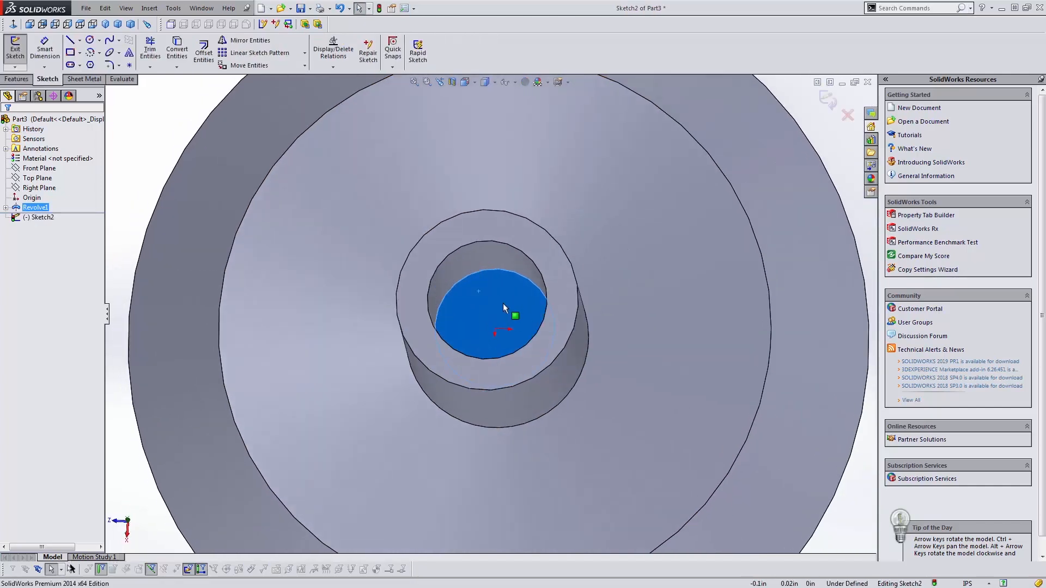
Step: Sketch a horizontal center rectangle from the origin out to the post's outer edge, about 0.70 in by 0.19 in
key(s)
click(531, 326)
middle_drag(526, 314, 552, 341)
click(14, 24)
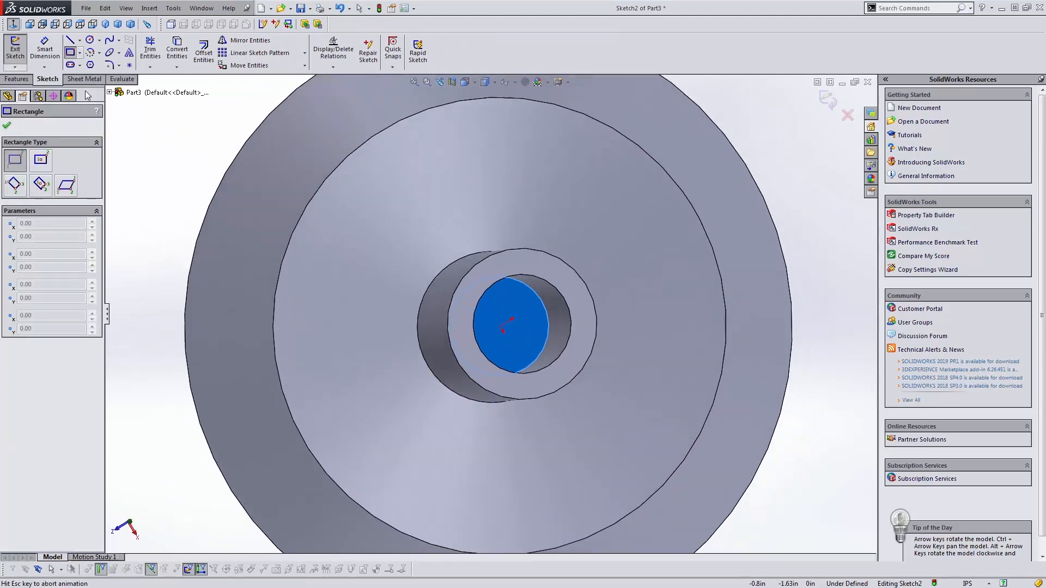
scroll(541, 317, down, 5)
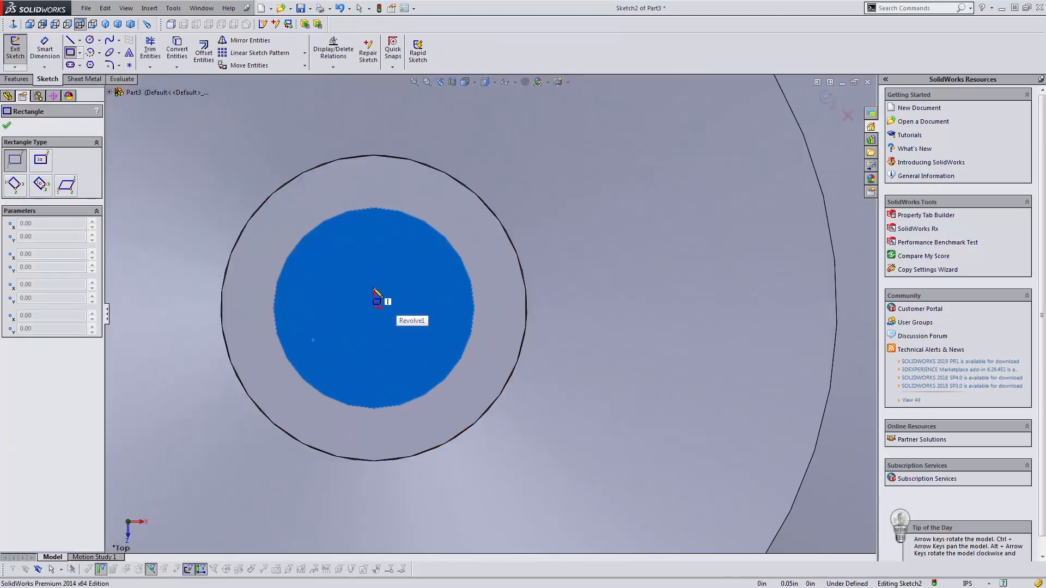
right_click(414, 298)
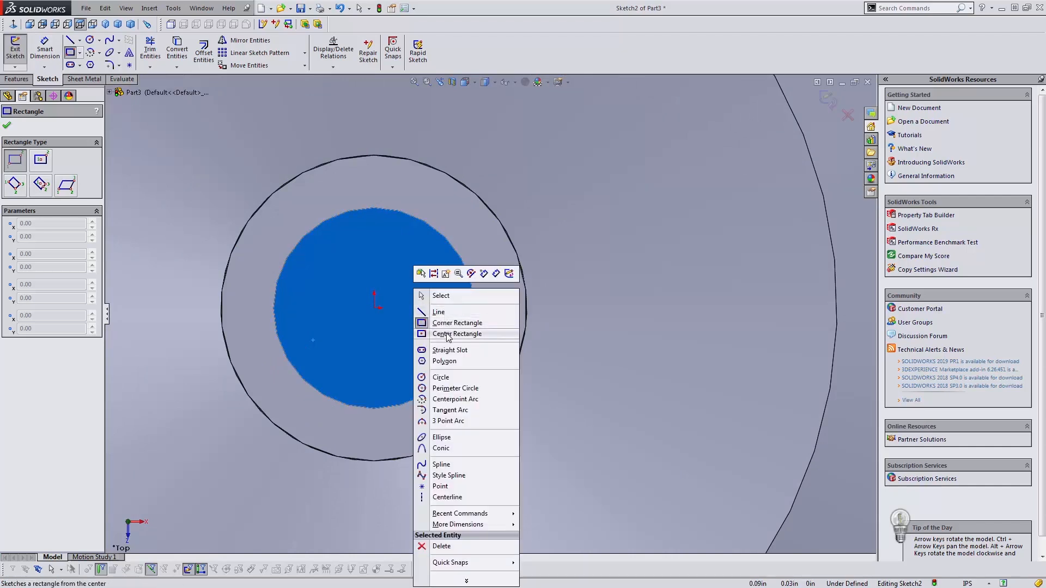
click(438, 333)
click(374, 308)
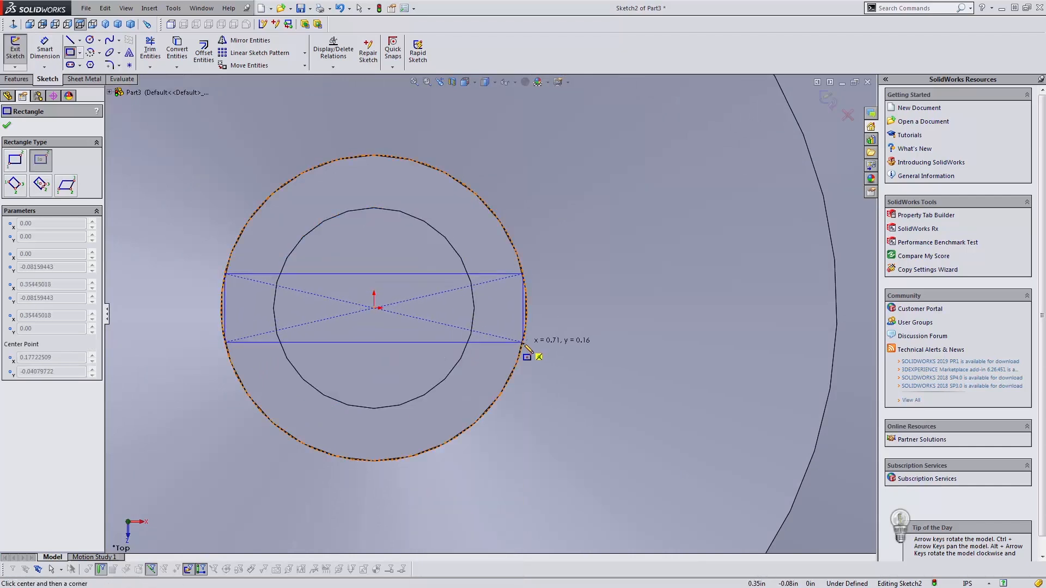
click(521, 348)
Step: Sketch a circle centered on the origin with its circumference passing near the post's outer edge
key(s)
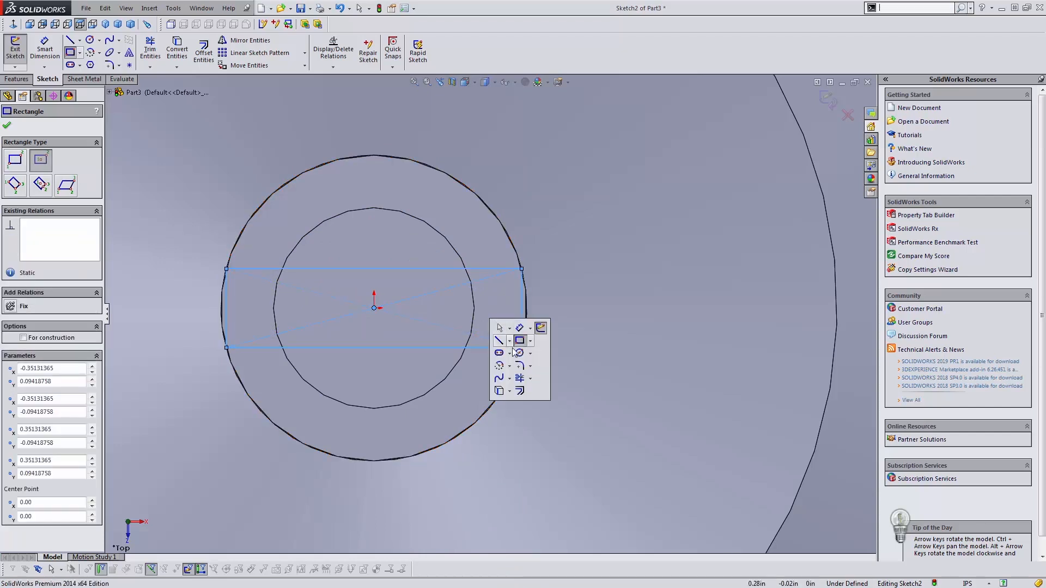
click(500, 355)
click(375, 309)
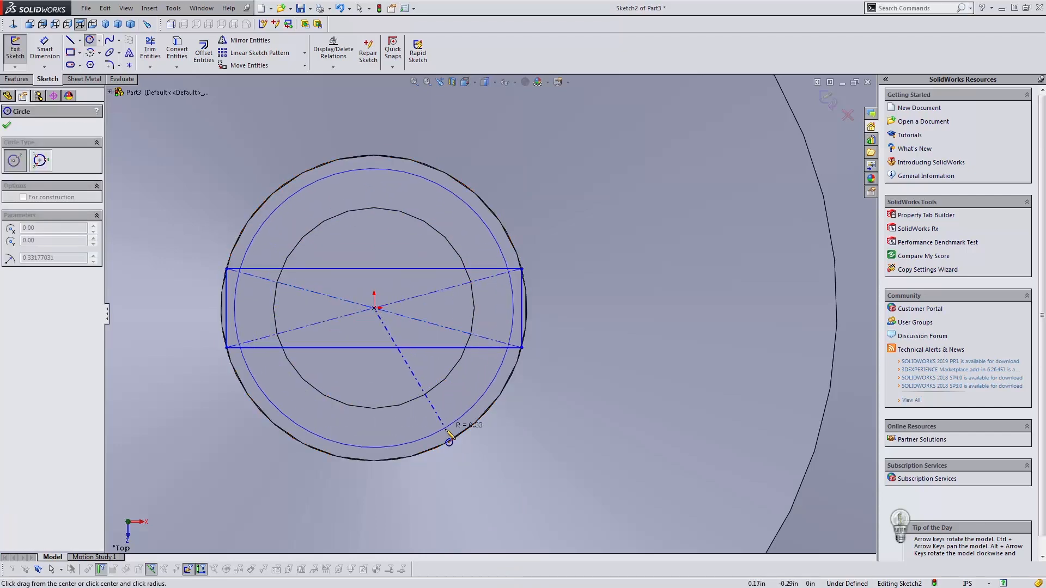
click(448, 446)
key(Escape)
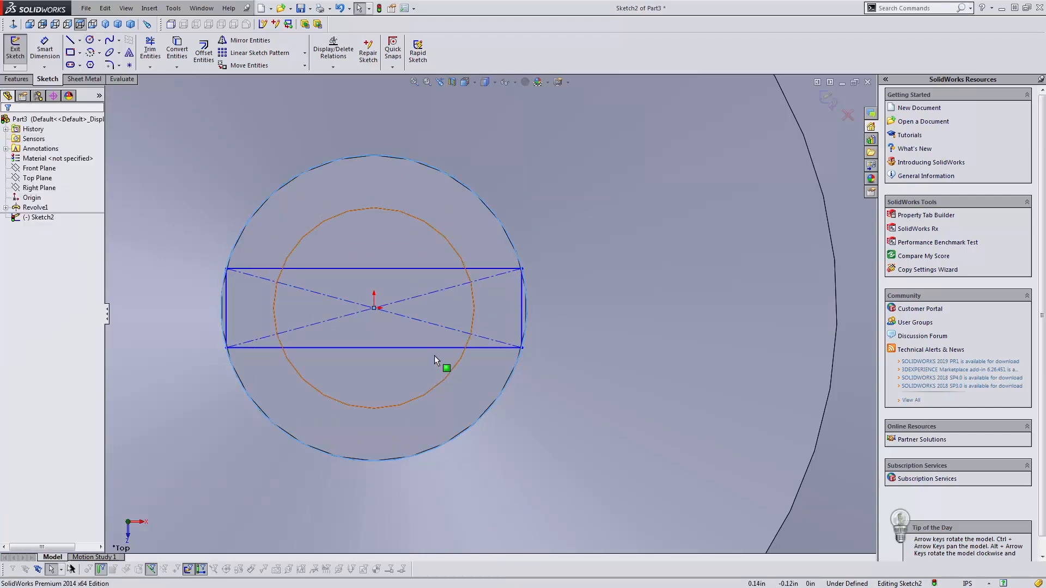
key(s)
click(462, 368)
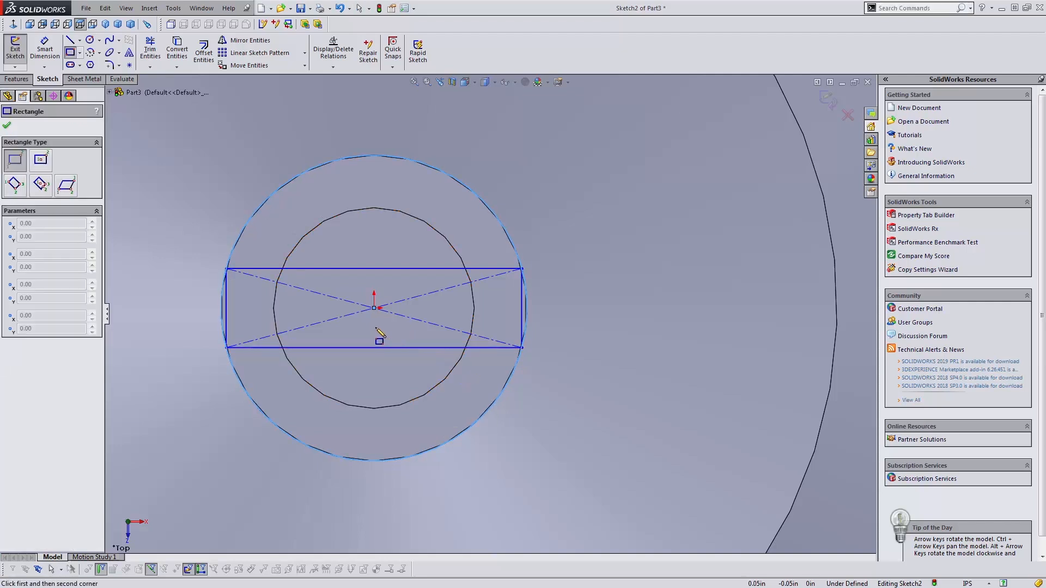
key(Escape)
Step: Sketch a vertical center rectangle from the origin out to the circle, about 0.22 in wide, crossing the horizontal one
key(s)
click(404, 323)
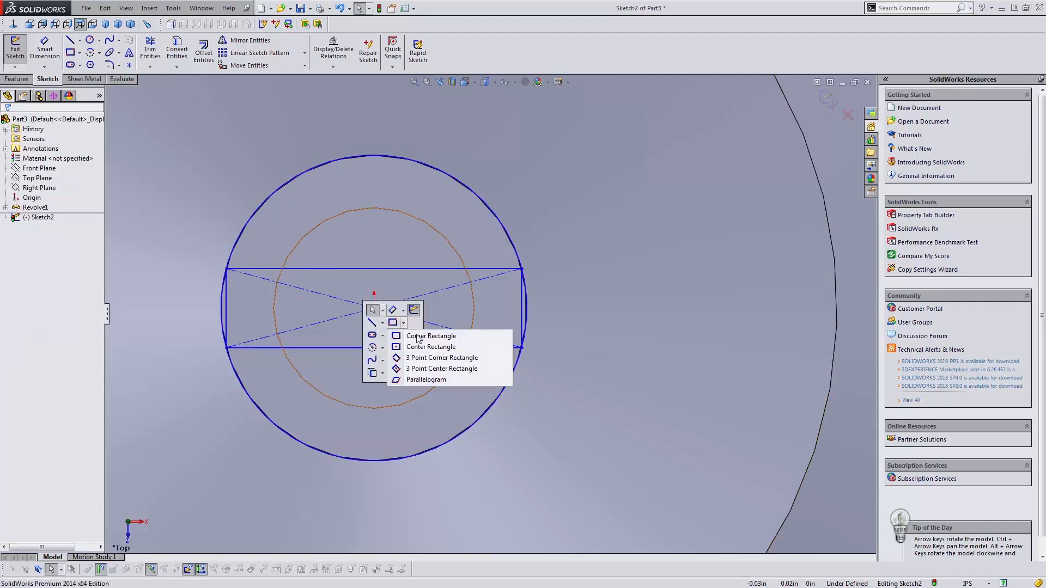
click(406, 343)
click(373, 308)
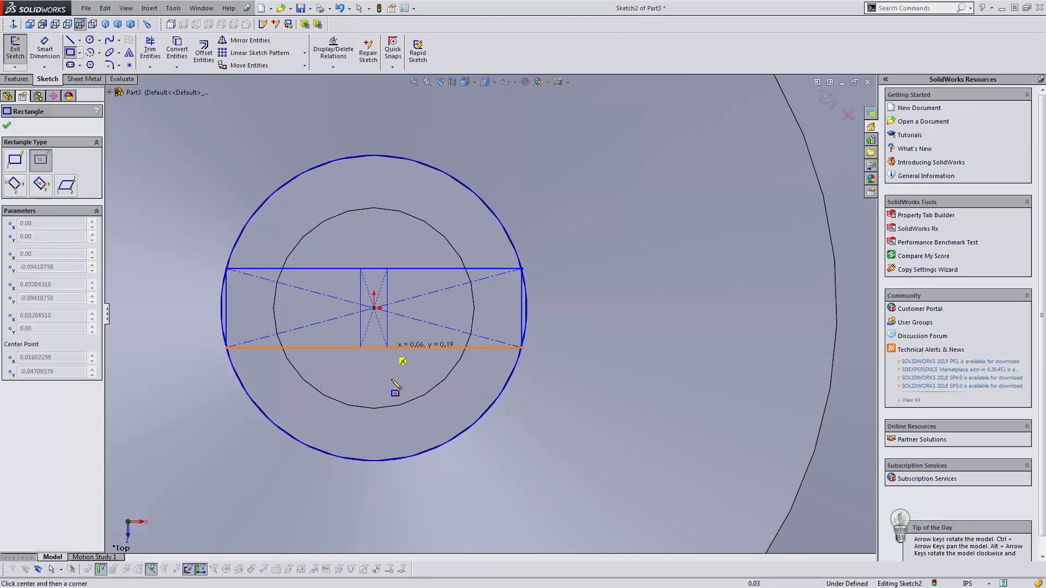
click(420, 454)
key(Escape)
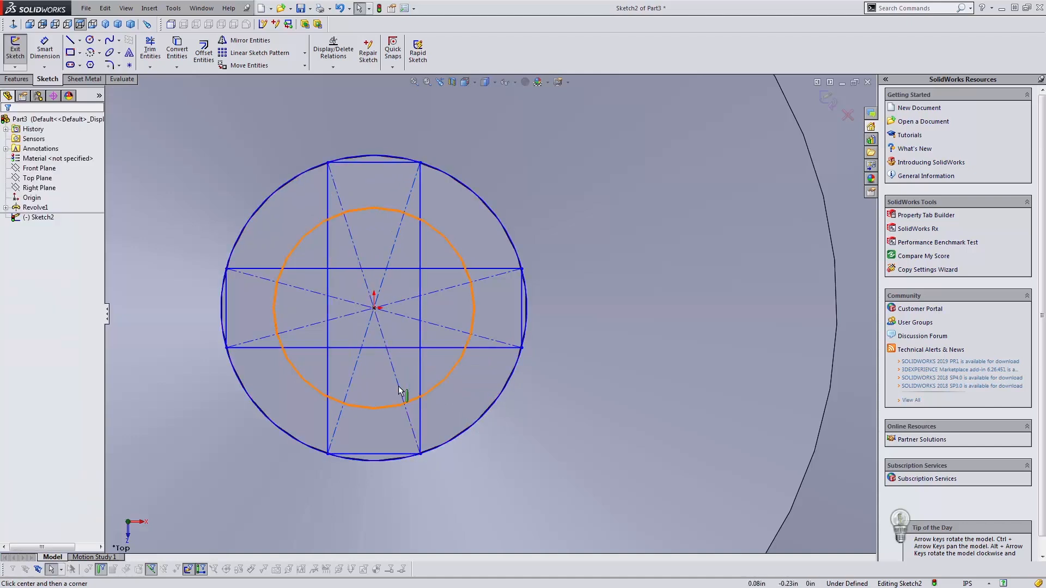
Step: Dimension the vertical rectangle's width to 0.25 in
right_drag(397, 287, 390, 240)
click(376, 164)
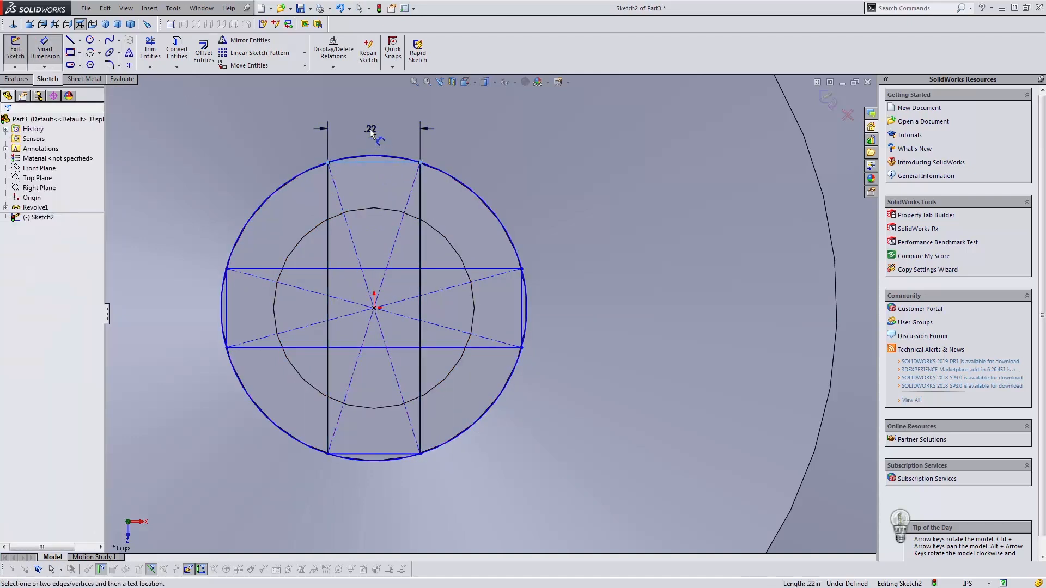
click(369, 129)
text(0.25)
key(Return)
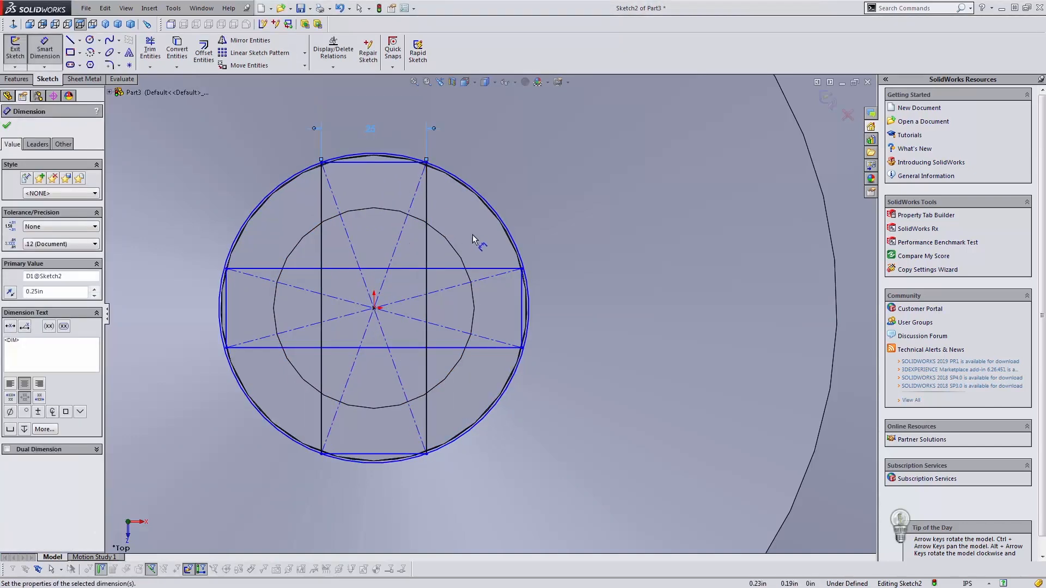
Step: Dimension the horizontal rectangle's short side to 0.25 in
click(522, 300)
click(551, 302)
text(.25)
key(Return)
key(Escape)
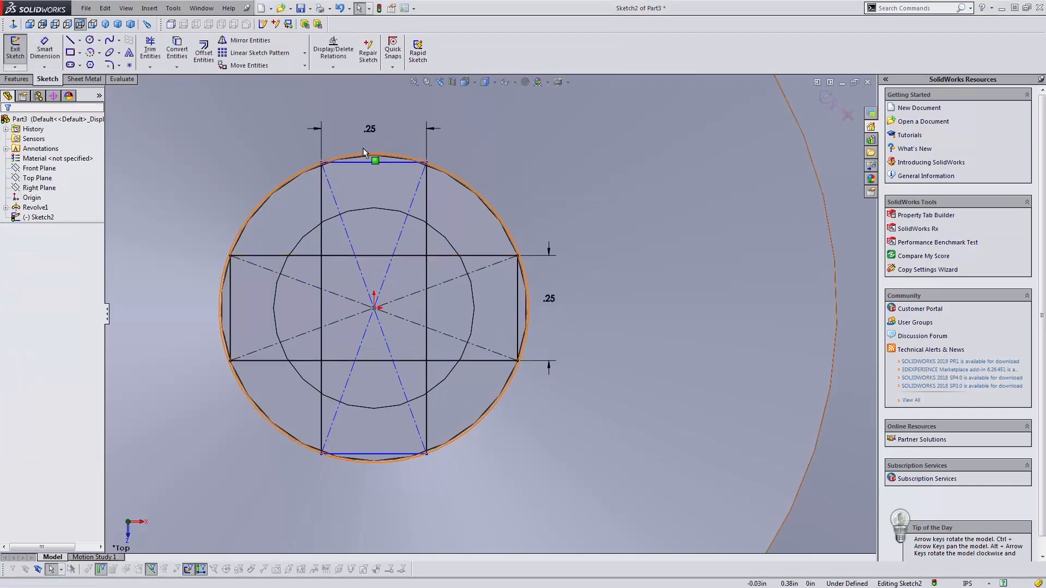
Step: Pull the sketched circle outward off the post's outer edge and make the two coradial
drag(364, 159, 362, 128)
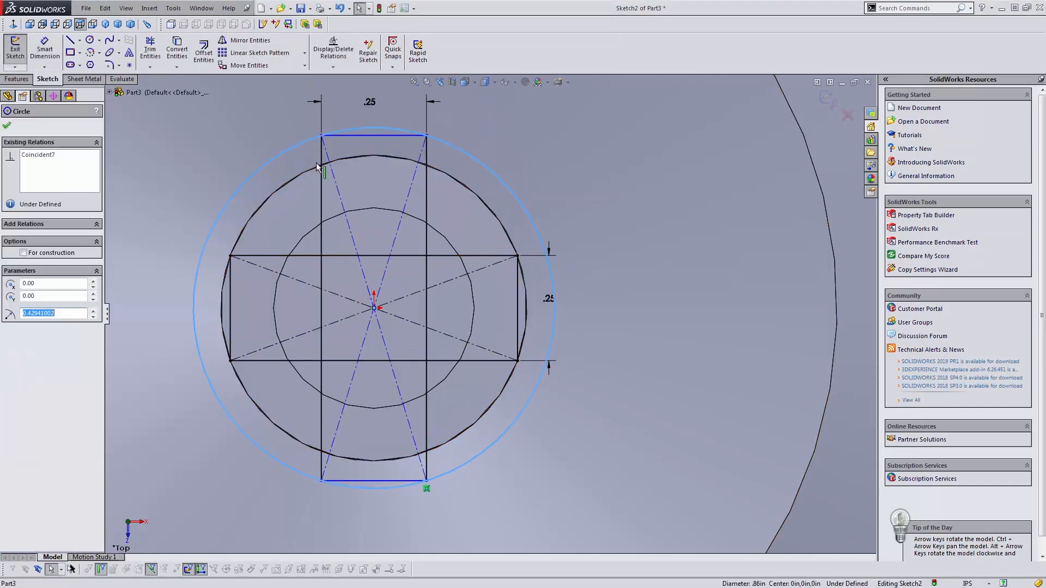
ctrl+click(302, 176)
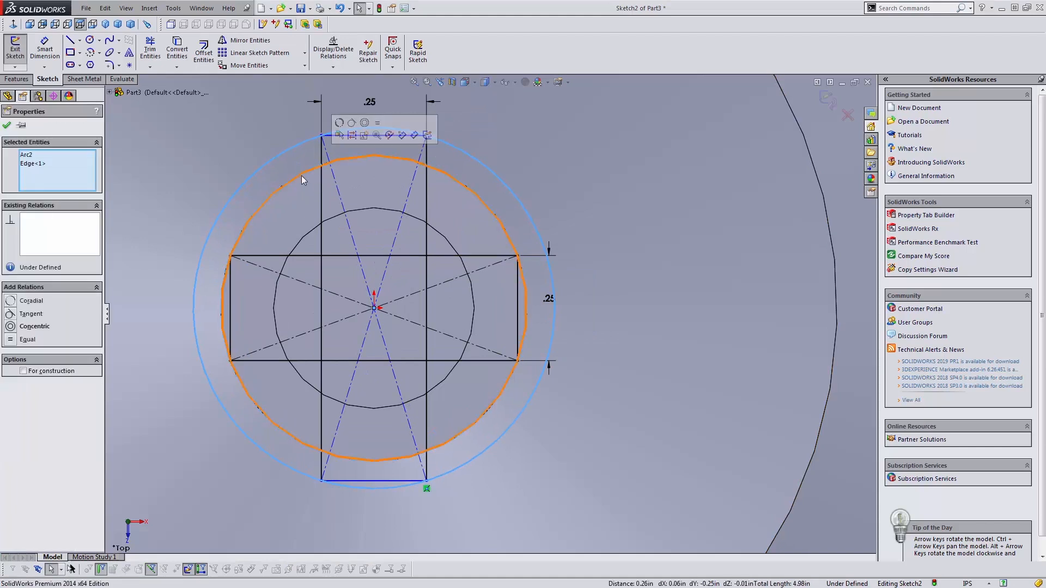
click(339, 123)
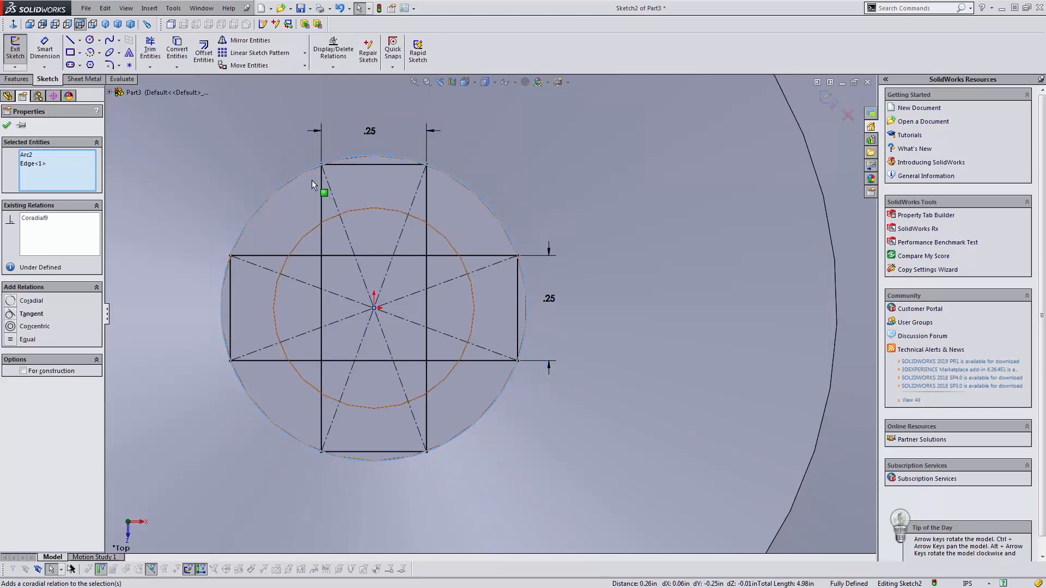
key(Escape)
Step: Trim the two rectangles to an open cross by removing their crossing segments in the center and their short end lines near the circle
key(t)
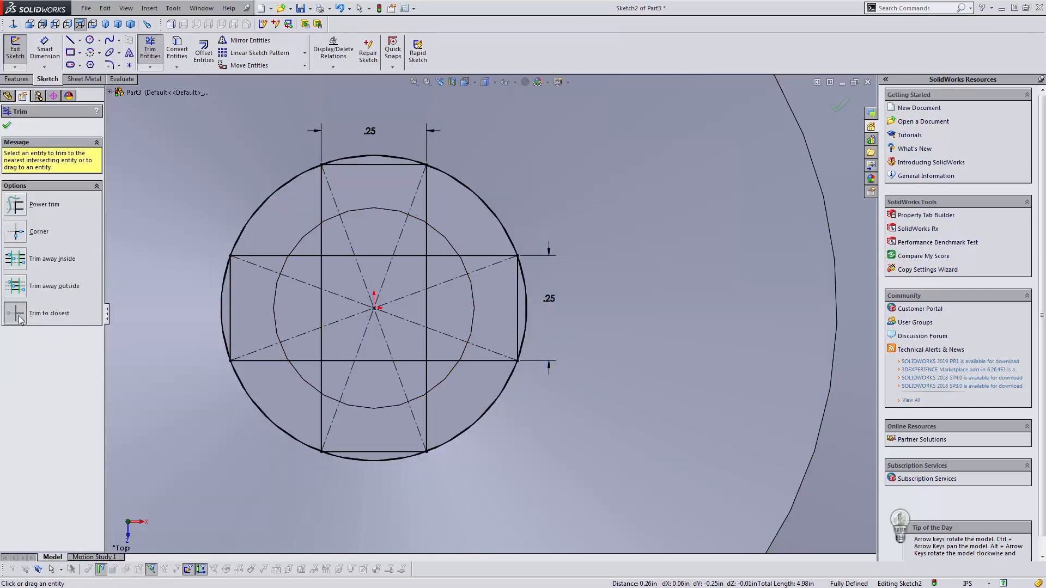
click(20, 211)
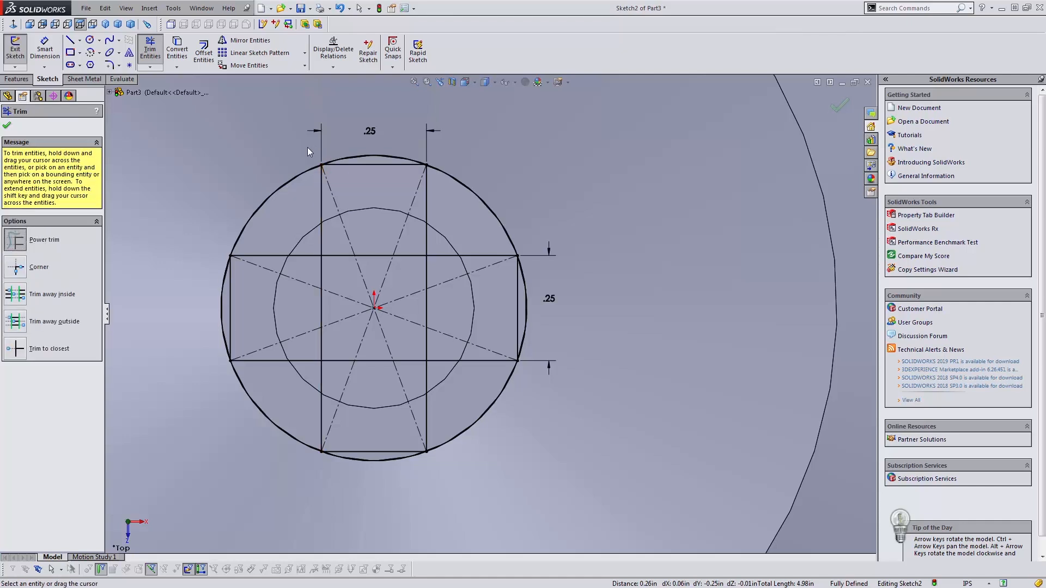
drag(281, 150, 298, 210)
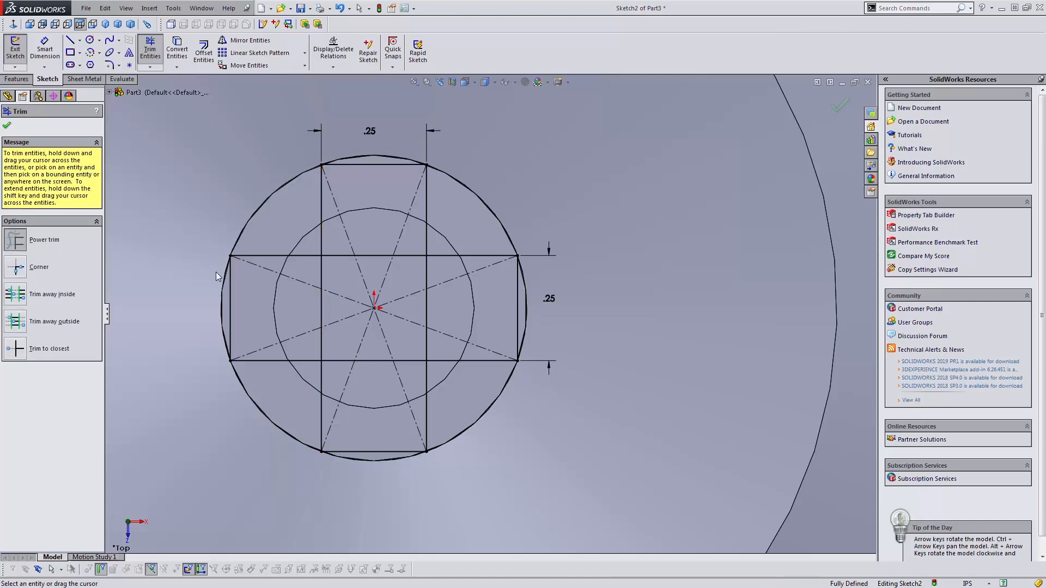
click(16, 350)
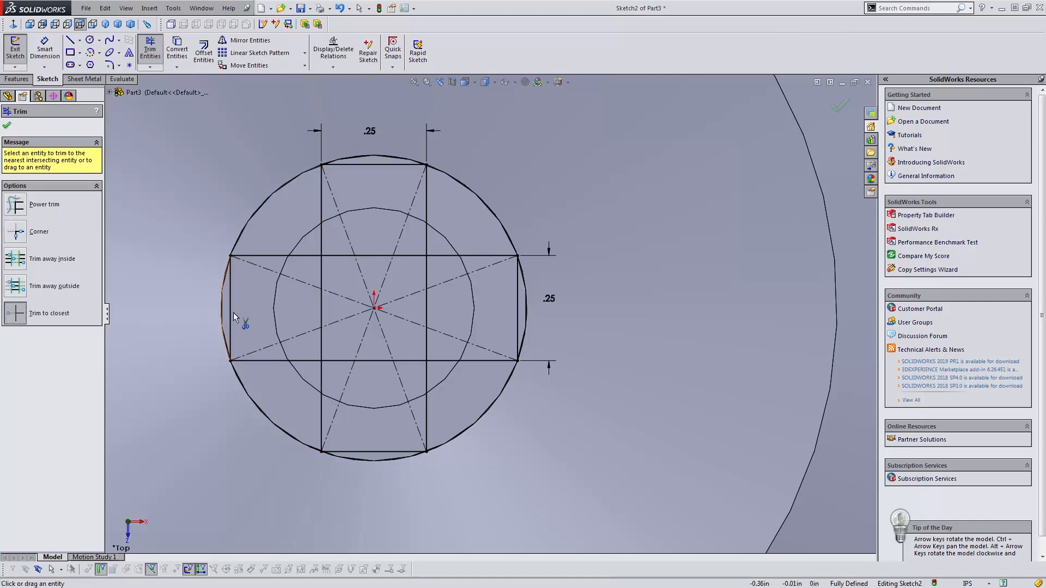
click(321, 272)
click(338, 255)
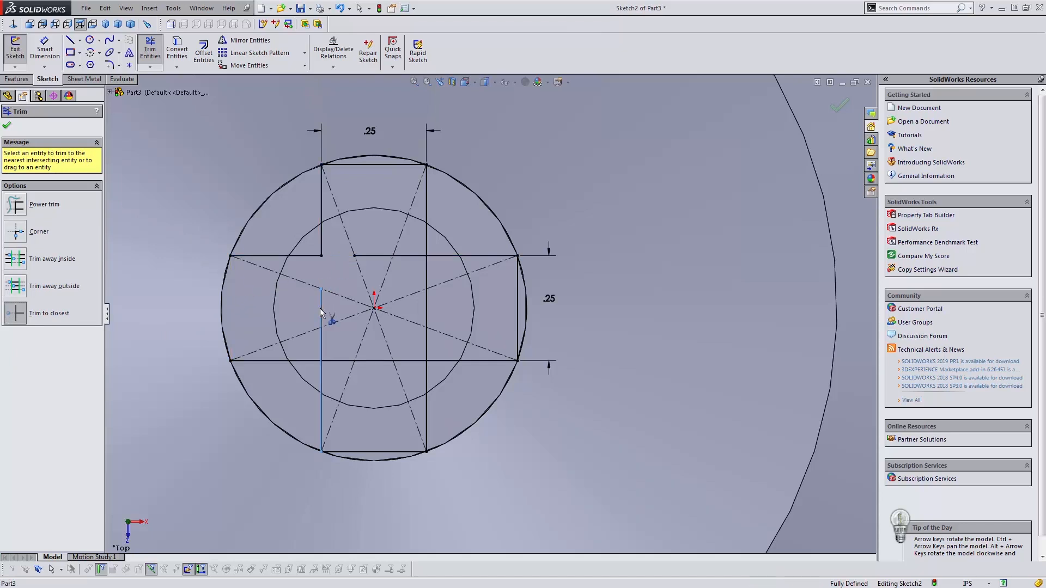
click(351, 361)
click(427, 354)
click(412, 257)
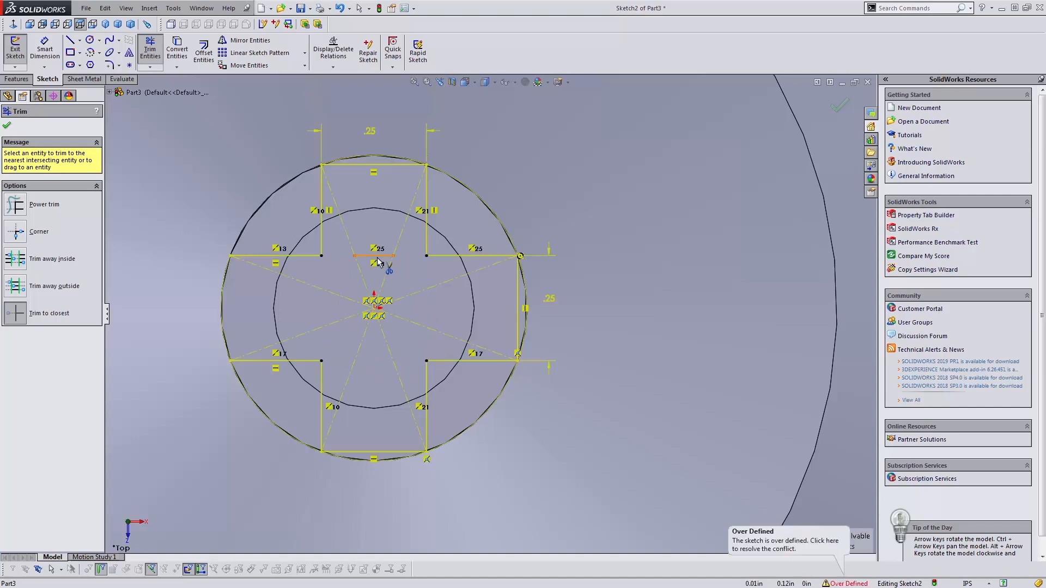
click(522, 284)
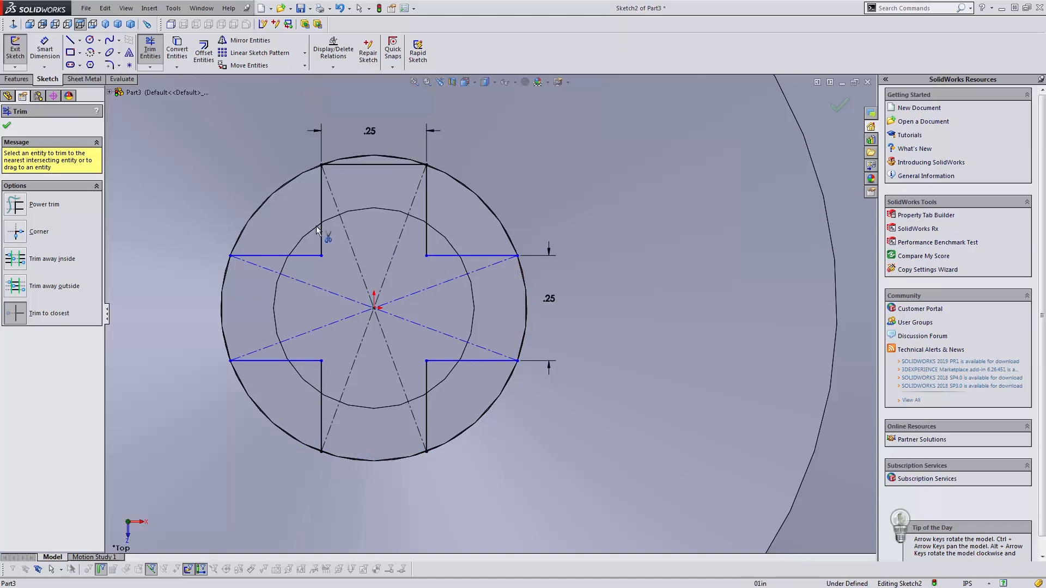
click(363, 165)
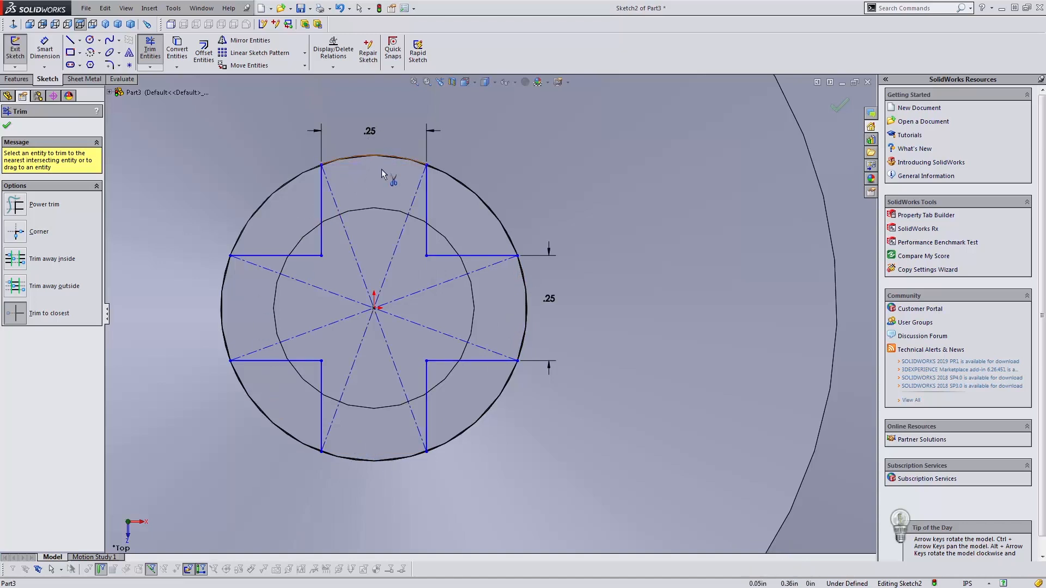
Step: Try to dimension the vertical distance between the two left endpoints of the cross as a driven dimension
right_drag(230, 297, 233, 277)
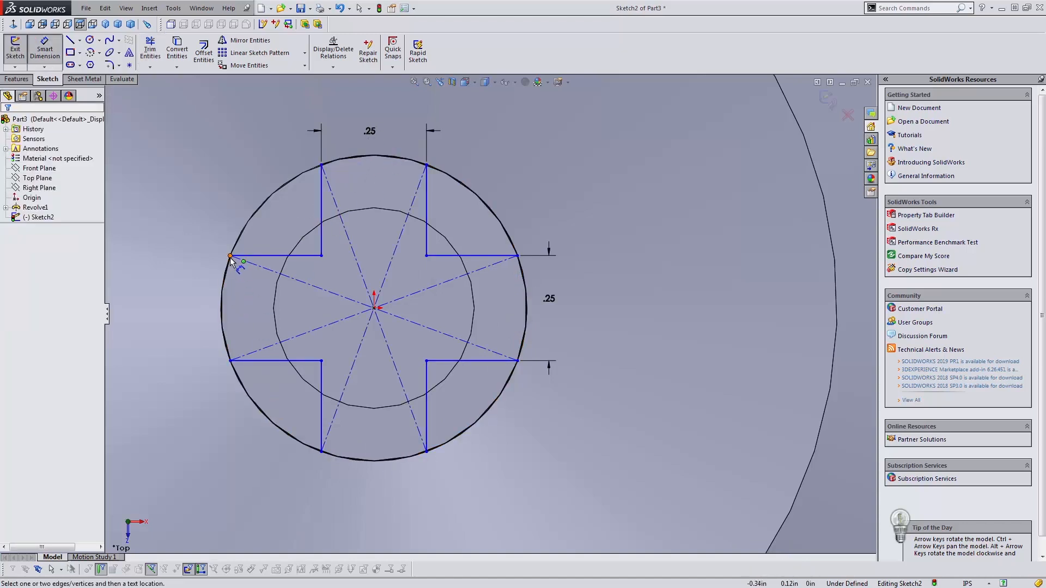
click(230, 255)
click(229, 361)
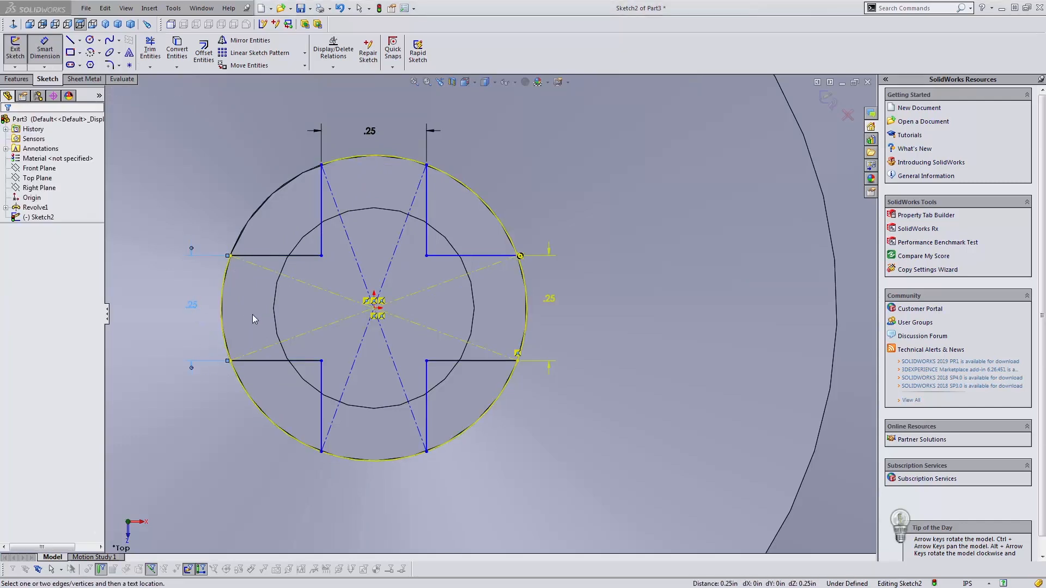
click(659, 249)
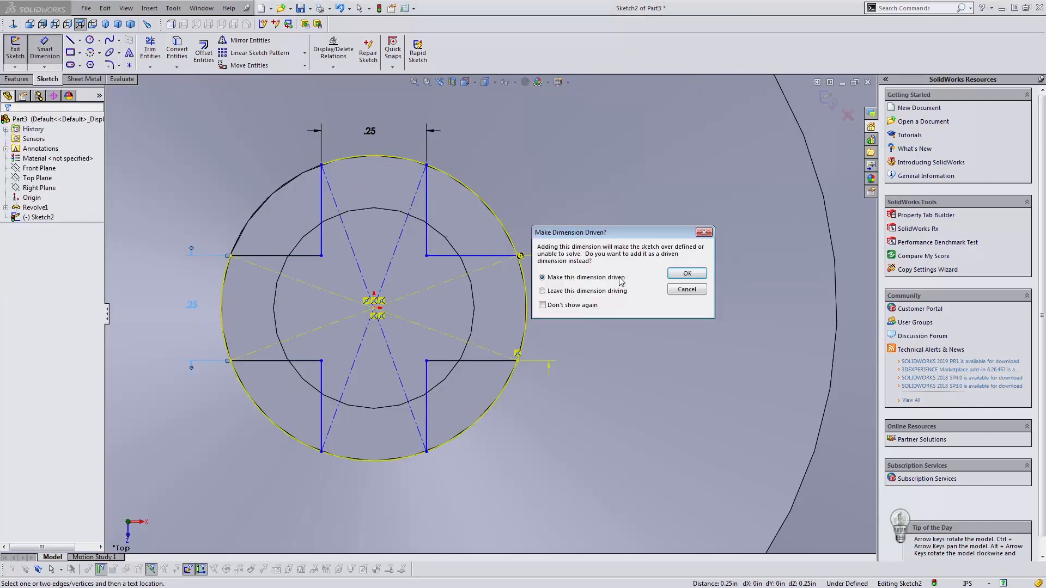
click(687, 273)
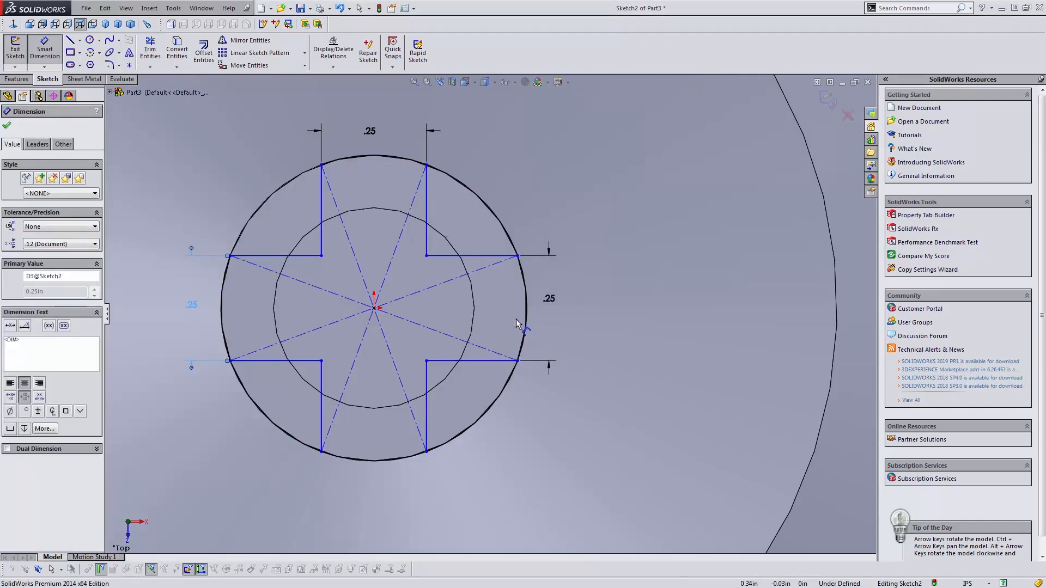
key(Escape)
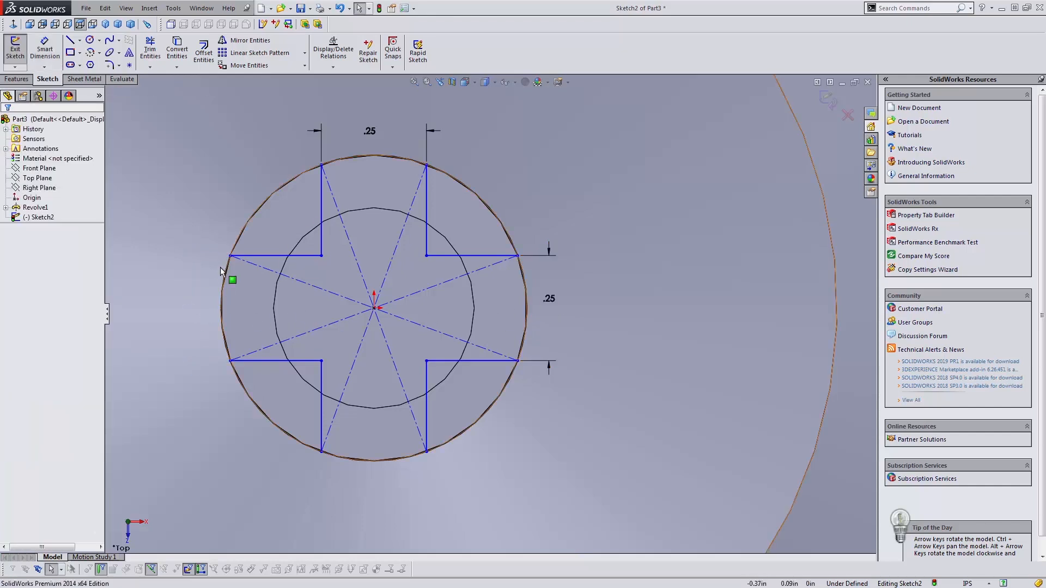
Step: Pull the cross's loose endpoints onto the circle so that they become coincident with it
mouse_move(321, 256)
mouse_down()
mouse_move(362, 299)
mouse_move(314, 239)
mouse_move(192, 362)
mouse_move(251, 368)
mouse_move(231, 359)
mouse_up()
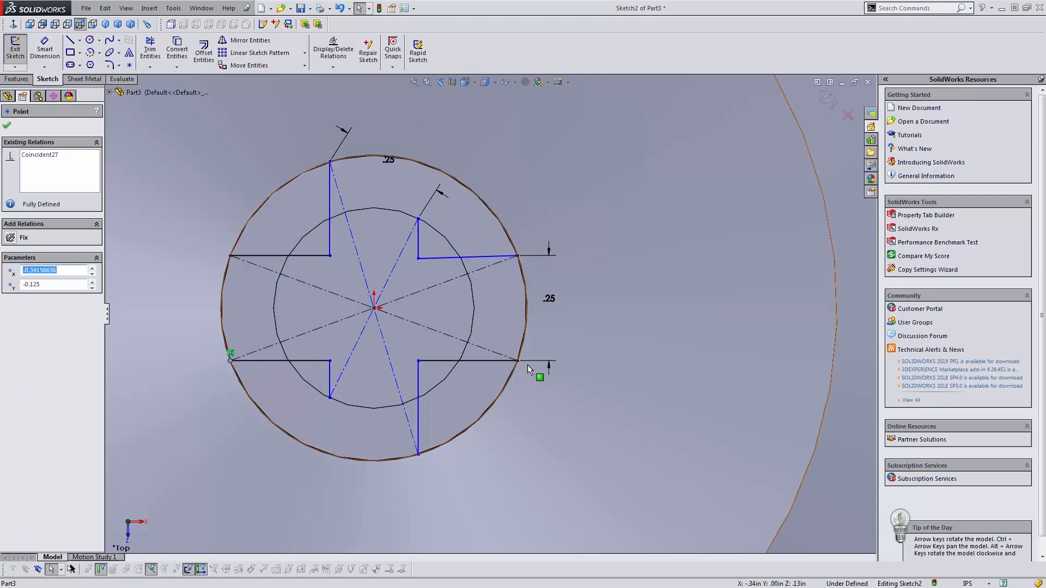
mouse_move(331, 398)
mouse_down()
mouse_move(339, 462)
mouse_move(322, 451)
mouse_up()
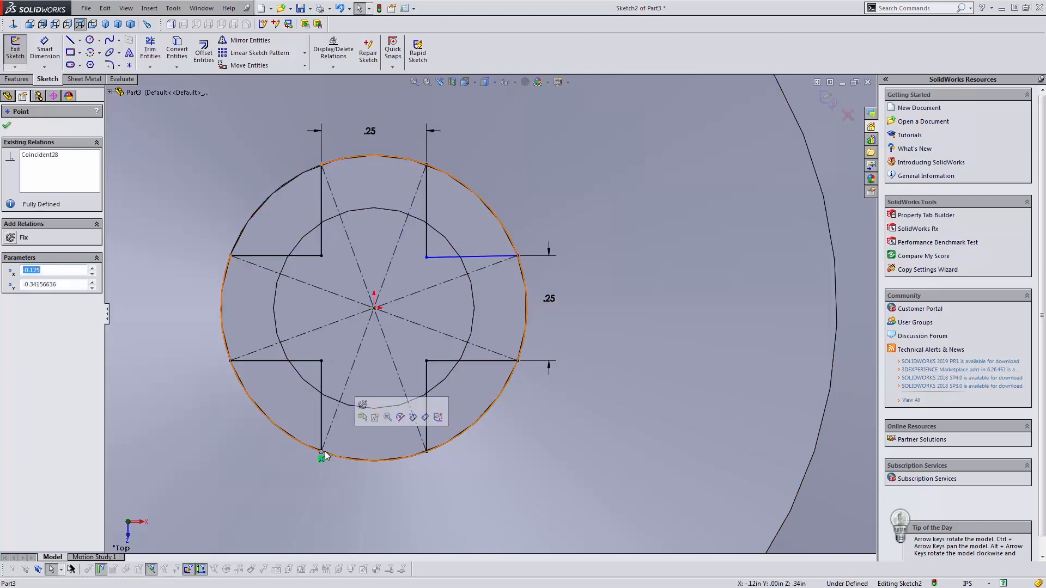
drag(517, 256, 517, 256)
key(Escape)
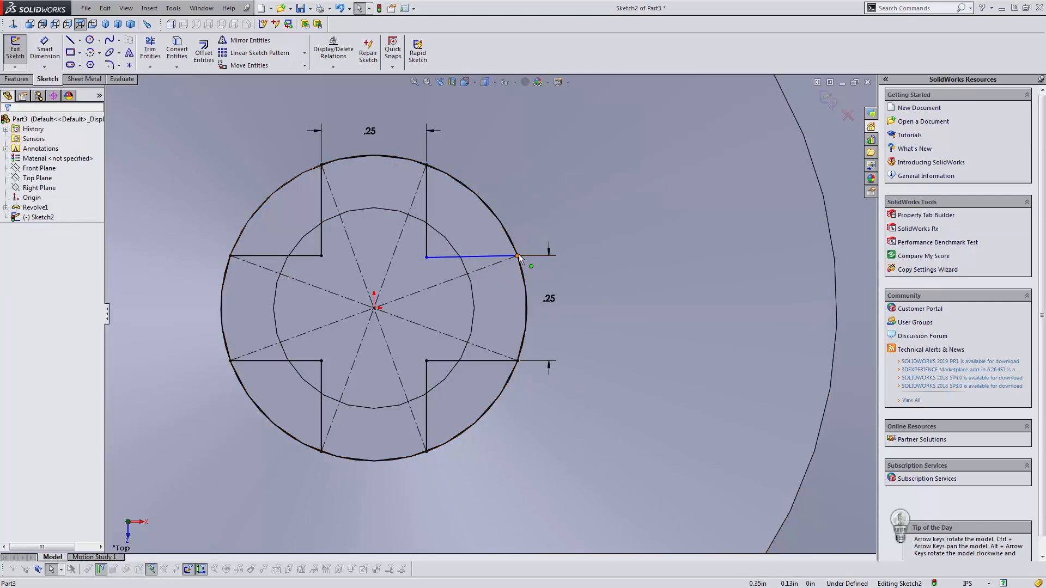
Step: Make the cross's two right endpoints vertical to each other and its two upper inner corners horizontal to each other
click(517, 360)
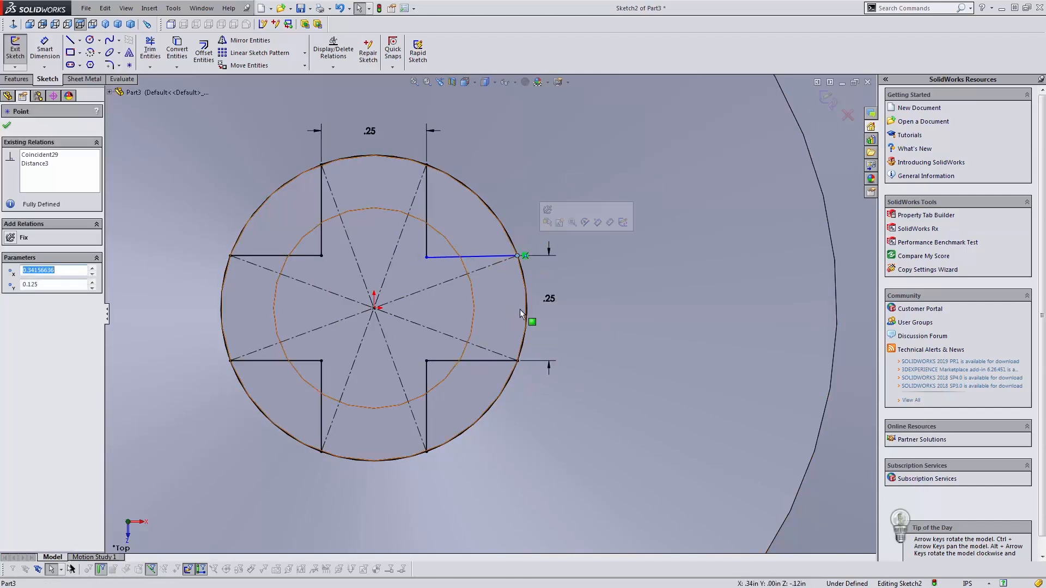
ctrl+click(517, 256)
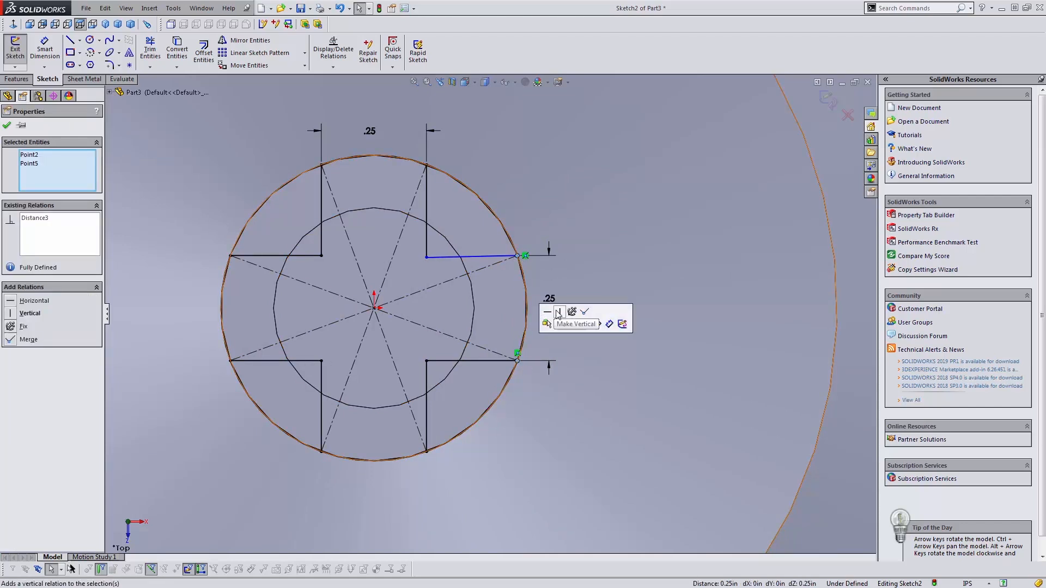
click(559, 312)
click(321, 256)
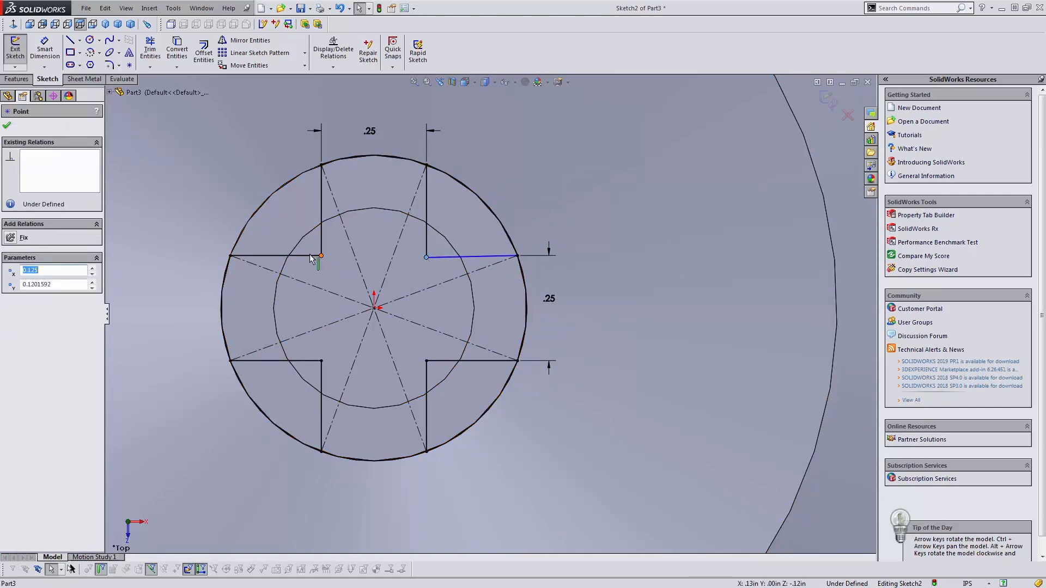
ctrl+click(427, 257)
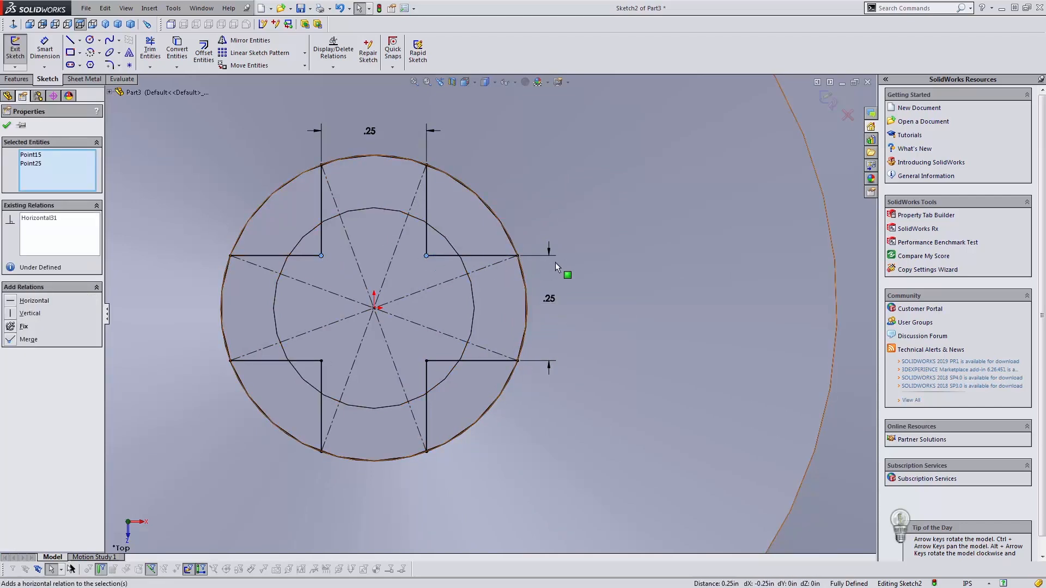
scroll(514, 292, up, 3)
scroll(514, 292, down, 3)
scroll(414, 303, down, 1)
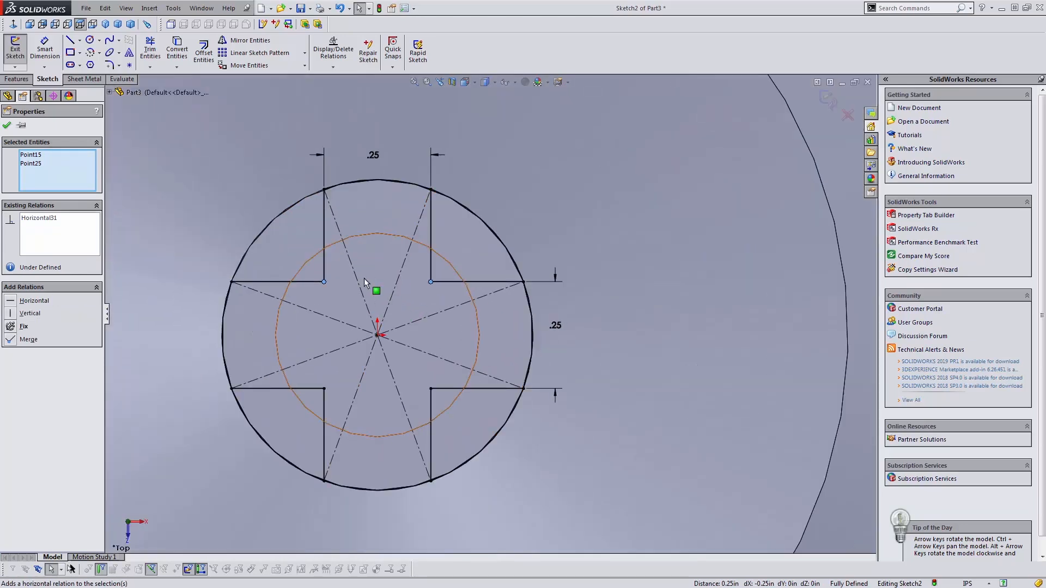
click(16, 79)
click(164, 52)
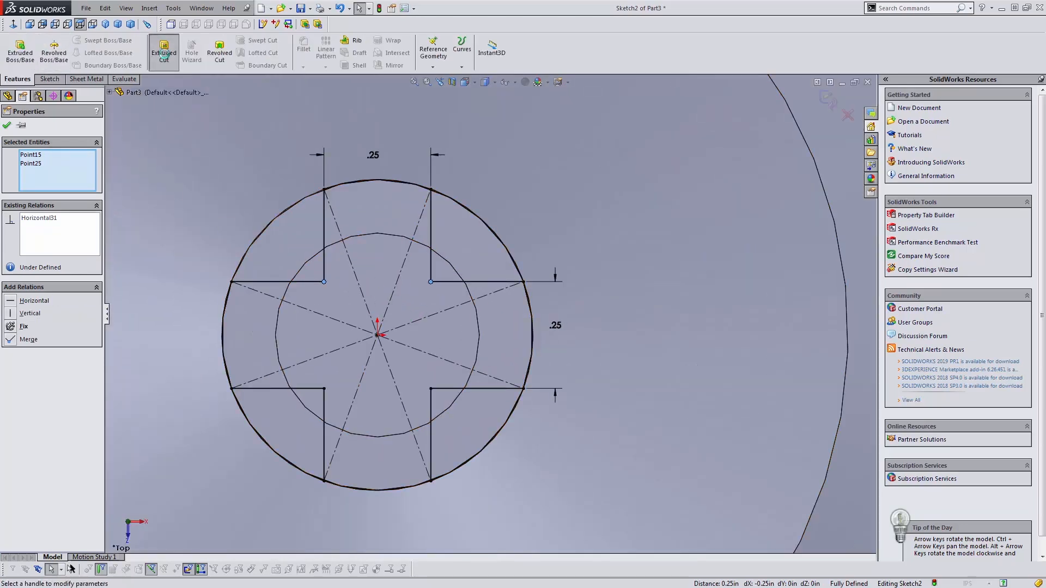
scroll(294, 223, up, 5)
scroll(381, 275, down, 2)
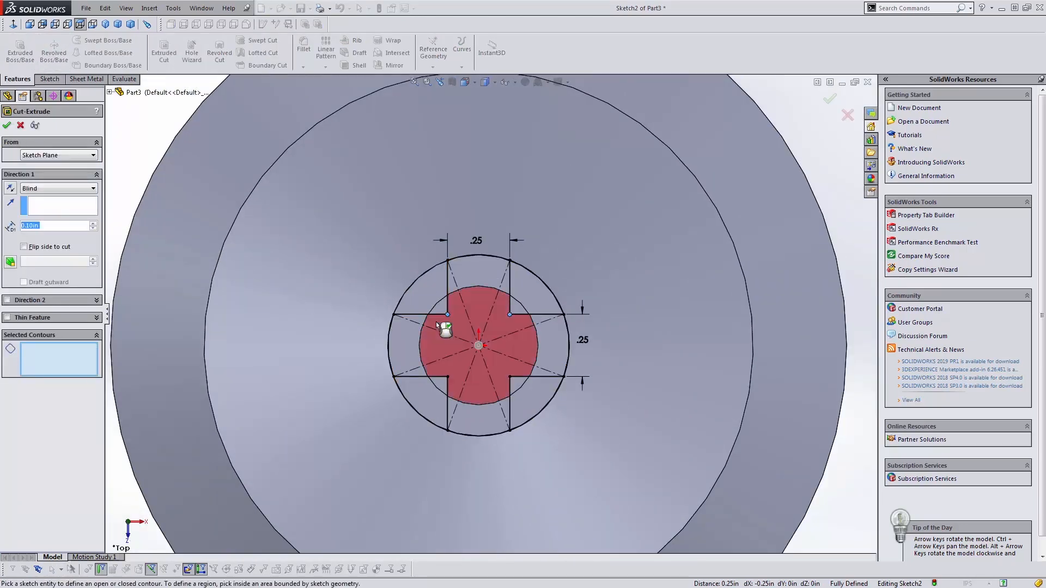
scroll(436, 325, down, 3)
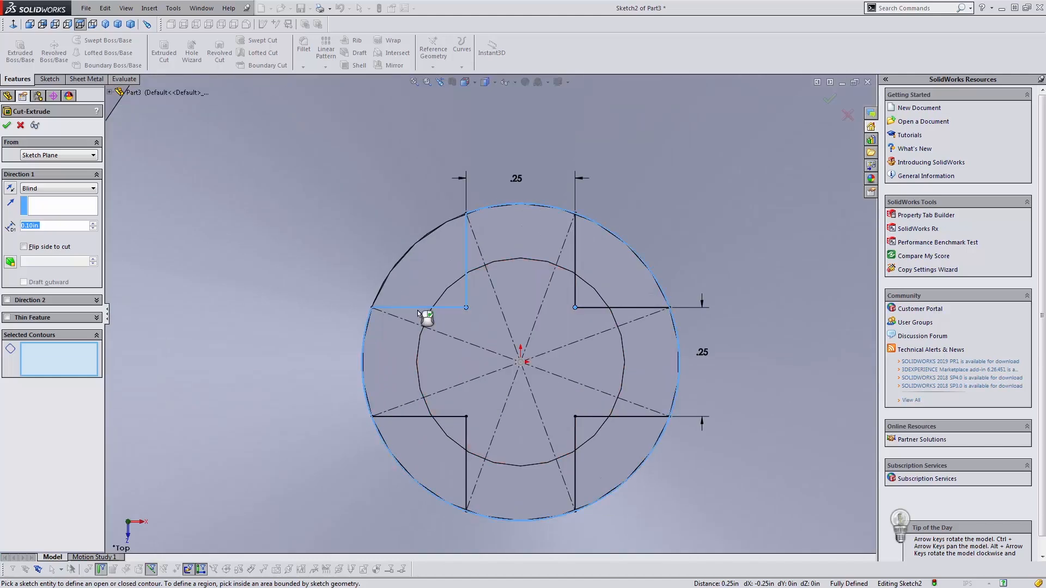
click(419, 327)
click(416, 416)
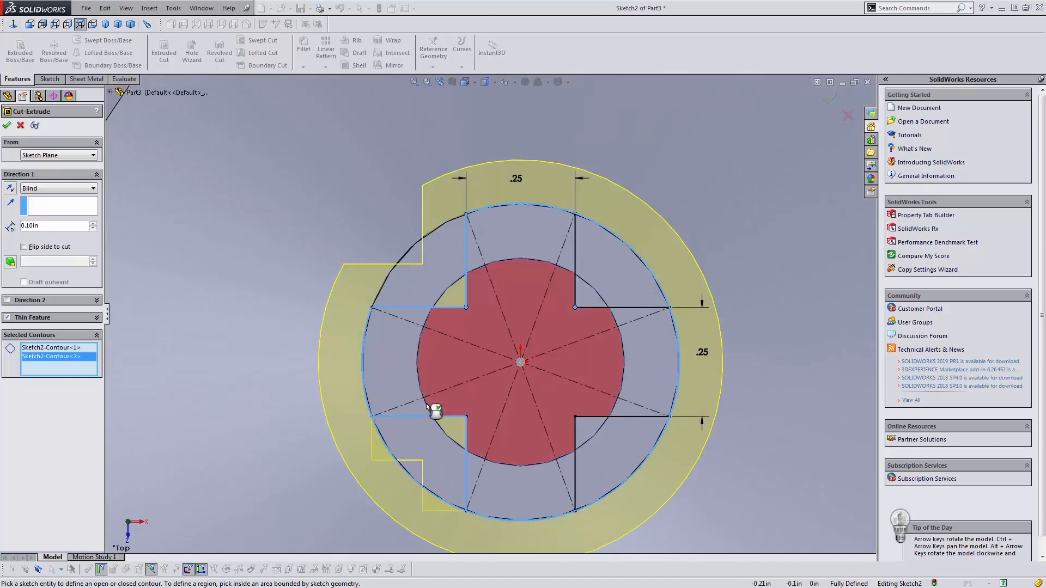
scroll(427, 417, up, 3)
scroll(487, 353, down, 2)
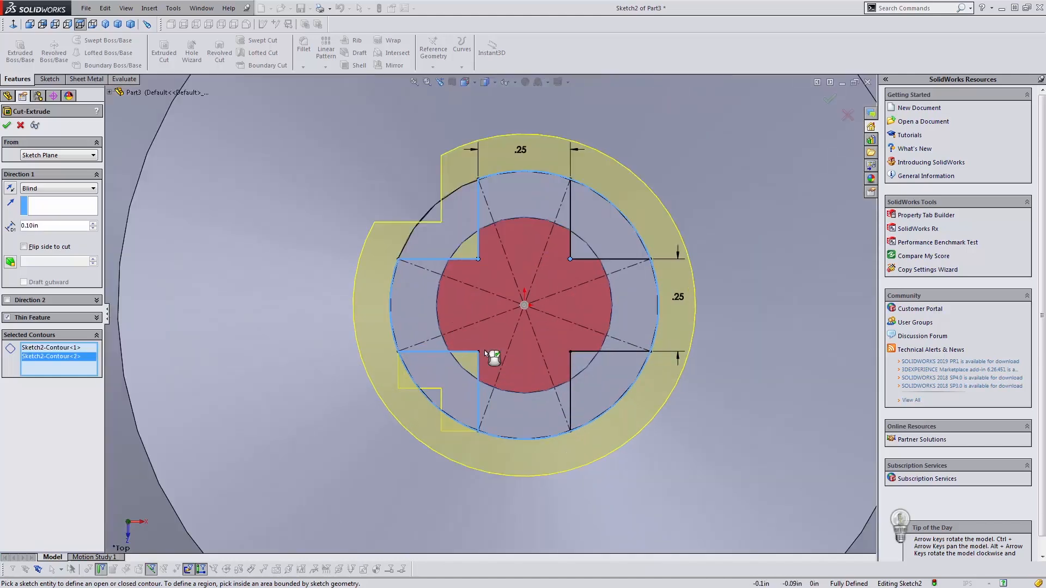
click(20, 126)
Step: Trim the remaining circle arcs between the cross's arms to leave one closed cross outline
scroll(467, 281, up, 1)
middle_drag(467, 282, 467, 221)
scroll(484, 277, up, 1)
middle_drag(484, 277, 497, 292)
scroll(561, 224, down, 3)
key(t)
click(572, 242)
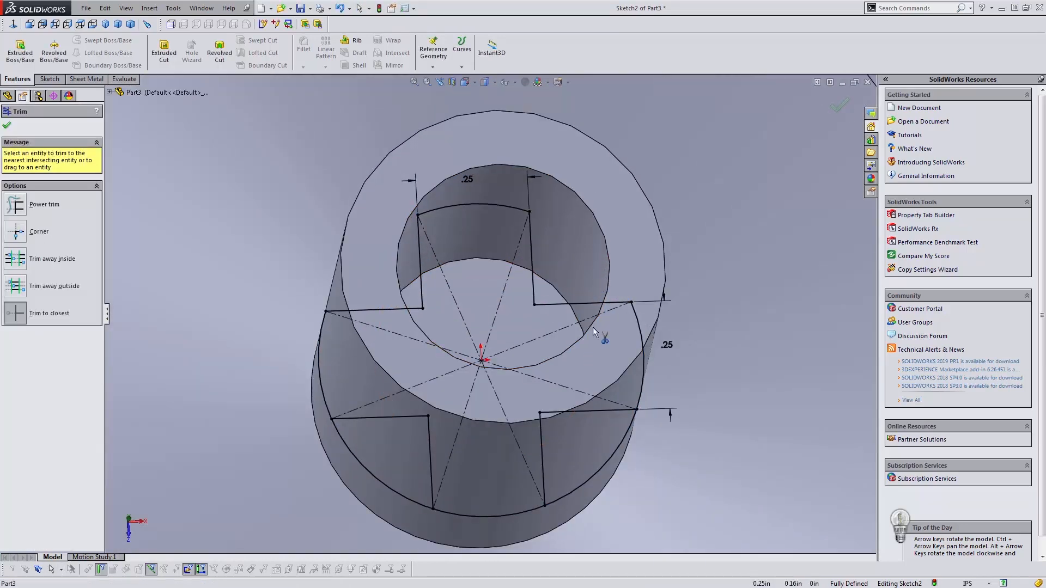
click(601, 471)
click(395, 497)
scroll(410, 443, up, 4)
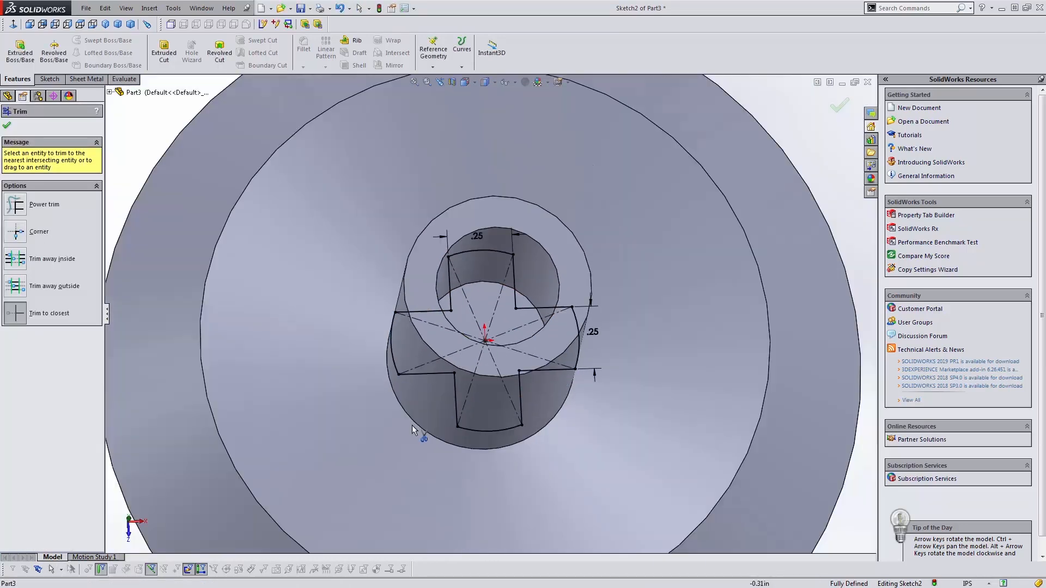
middle_drag(410, 443, 448, 295)
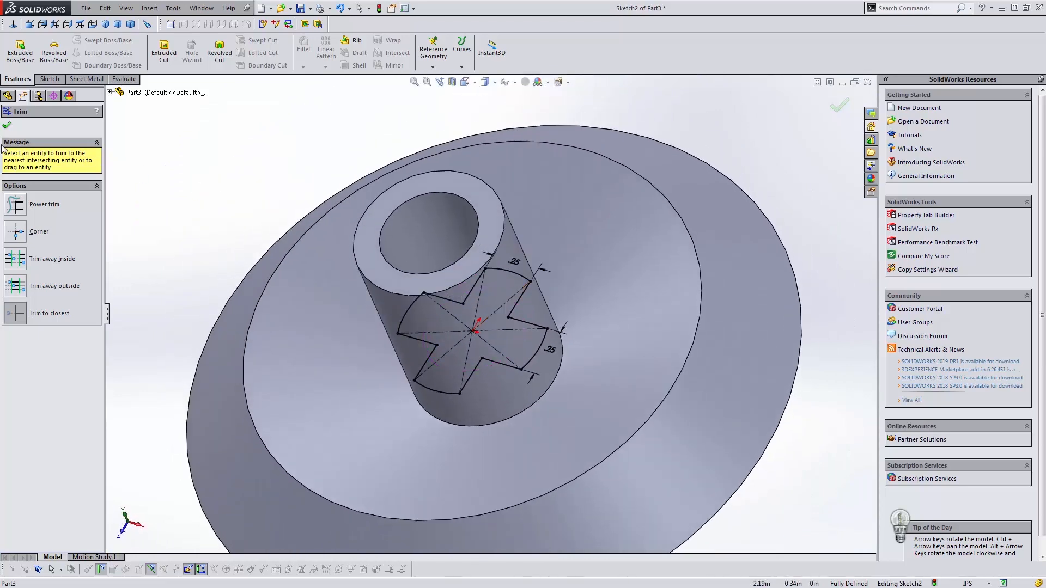
click(6, 126)
Step: Start an extruded cut from the cross sketch and try the Up To Vertex, Up To Next and Up To Surface end conditions
click(163, 50)
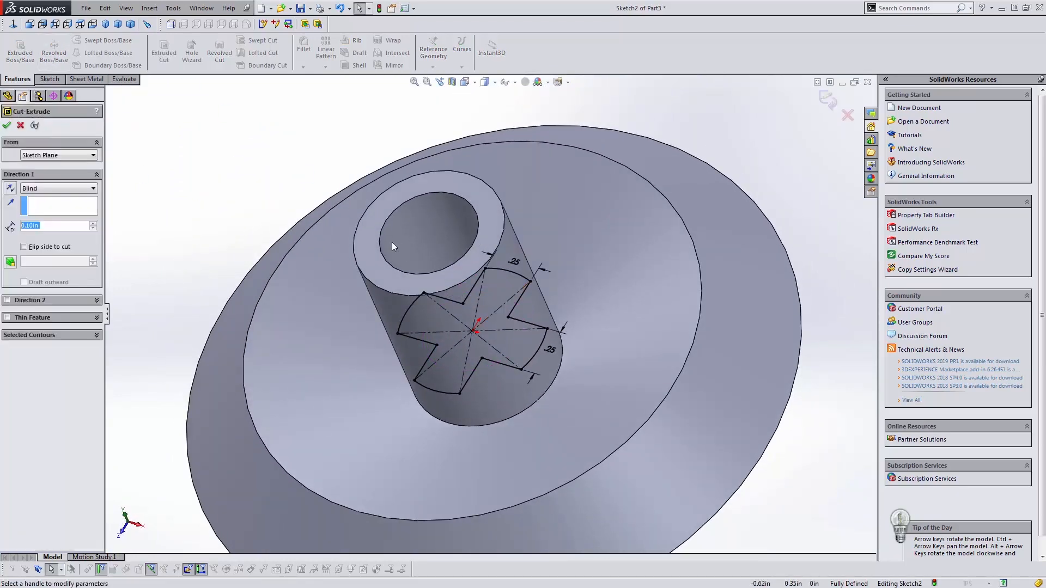
click(65, 188)
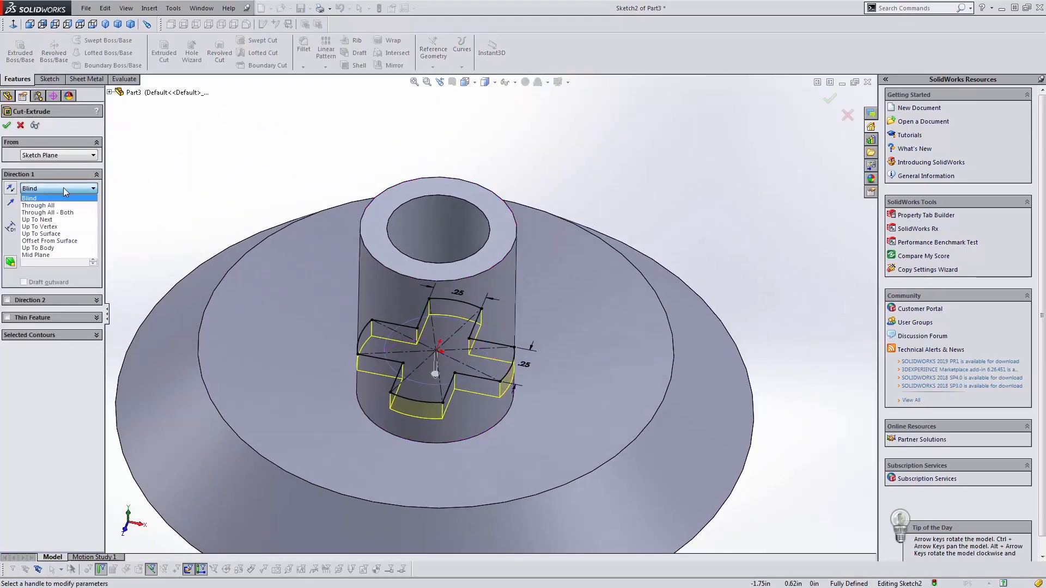
click(39, 226)
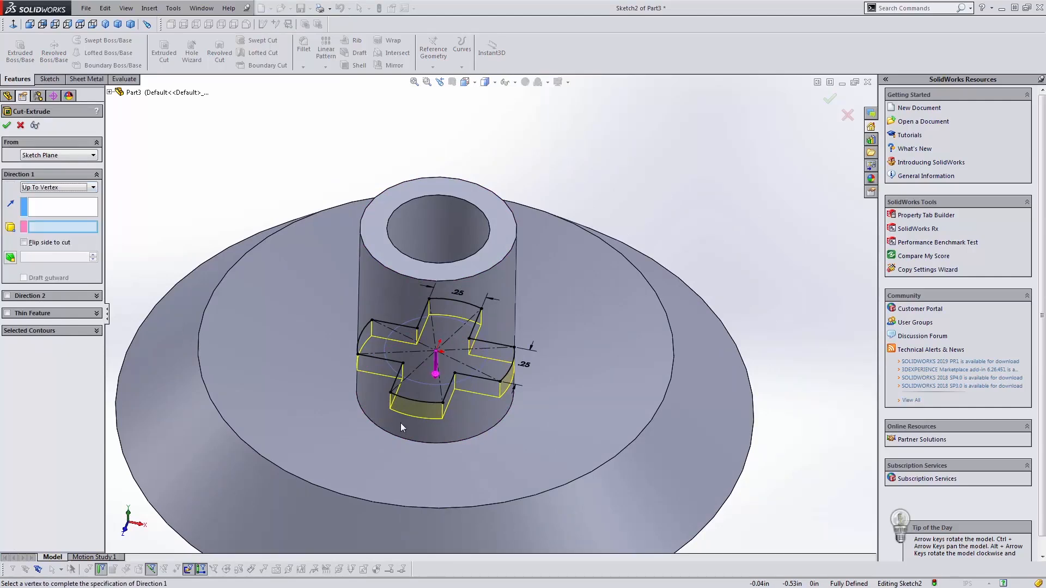
click(47, 188)
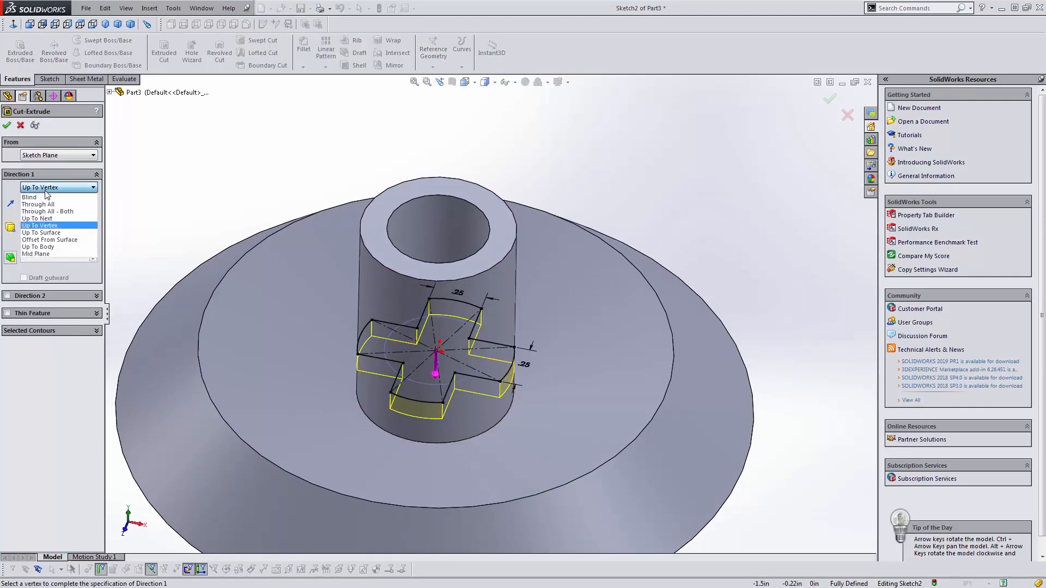
click(61, 219)
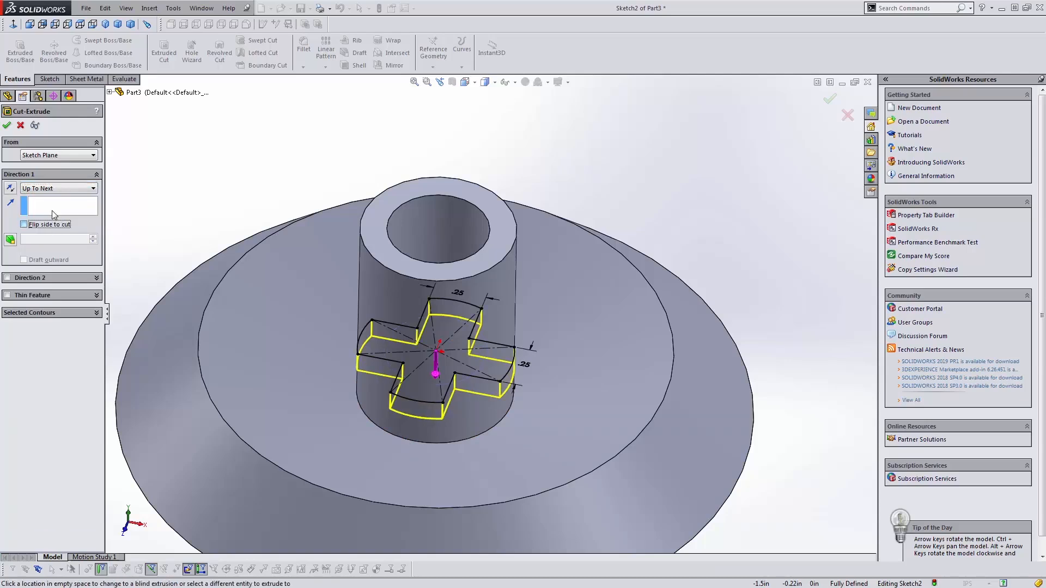
click(59, 188)
click(64, 232)
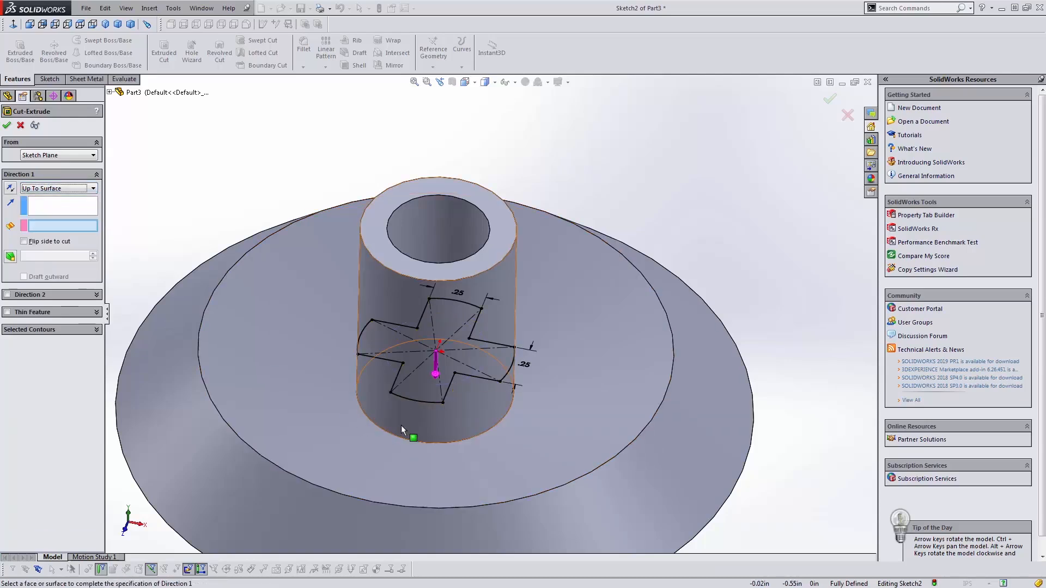
click(404, 438)
middle_drag(404, 438, 289, 306)
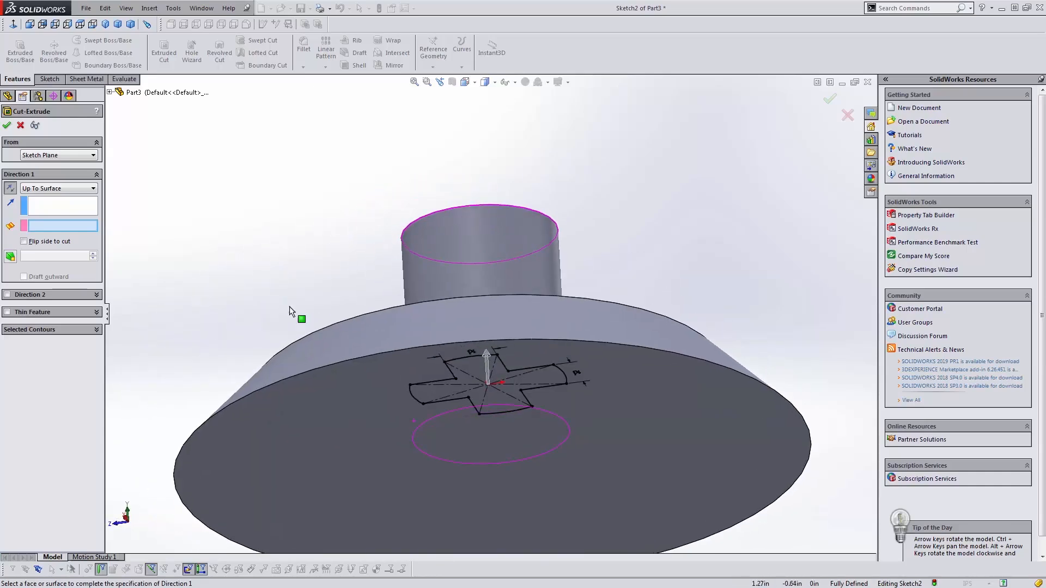
Step: Cut the cross through the lower post with Offset From Surface, 0.125 in from the base's bottom face
click(55, 189)
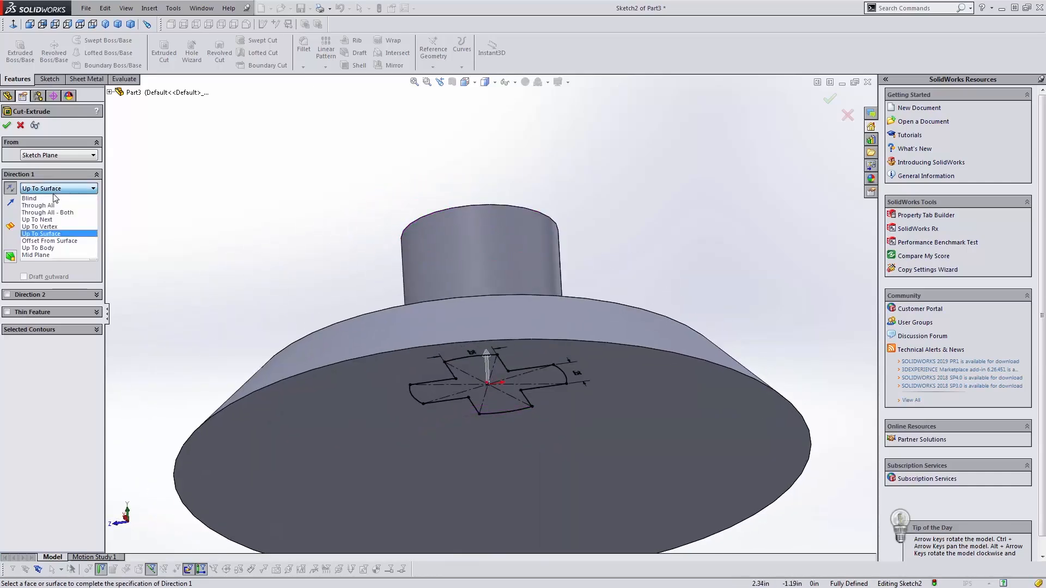
click(49, 241)
click(339, 384)
middle_drag(339, 384, 575, 341)
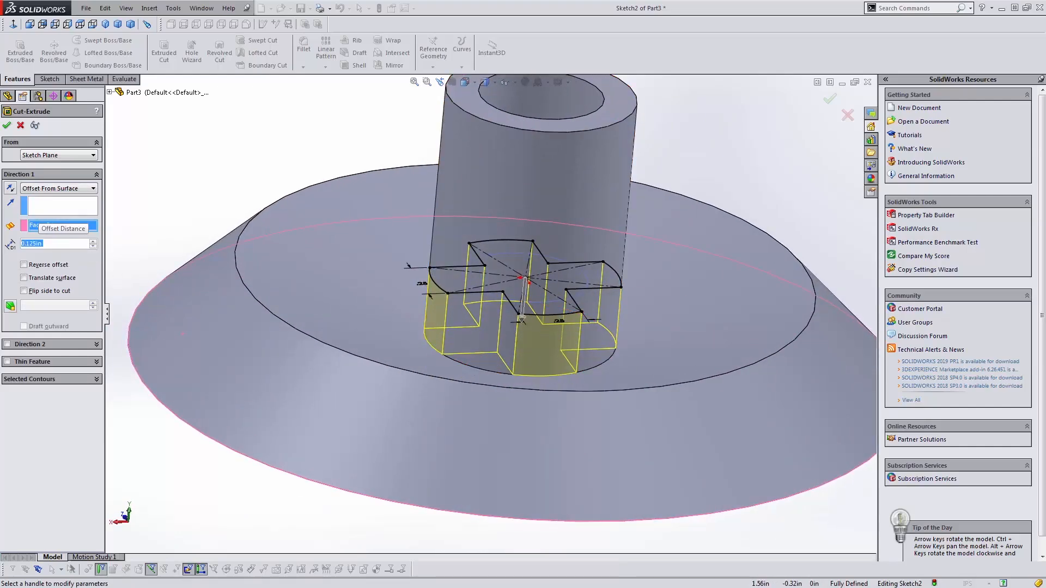
key(Return)
Step: Inspect the cross cut through the post, reopen it for editing and try larger offset distances from the base's bottom face
middle_drag(159, 170, 507, 341)
scroll(517, 280, down, 4)
middle_drag(518, 280, 522, 326)
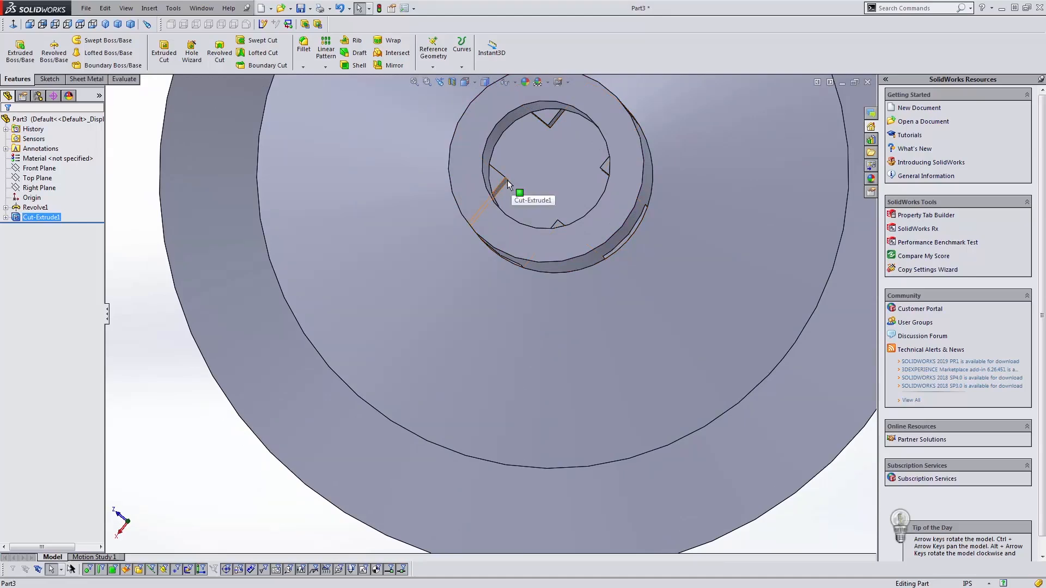
mouse_move(504, 234)
middle_down()
mouse_move(509, 130)
mouse_move(500, 266)
mouse_move(493, 216)
middle_up()
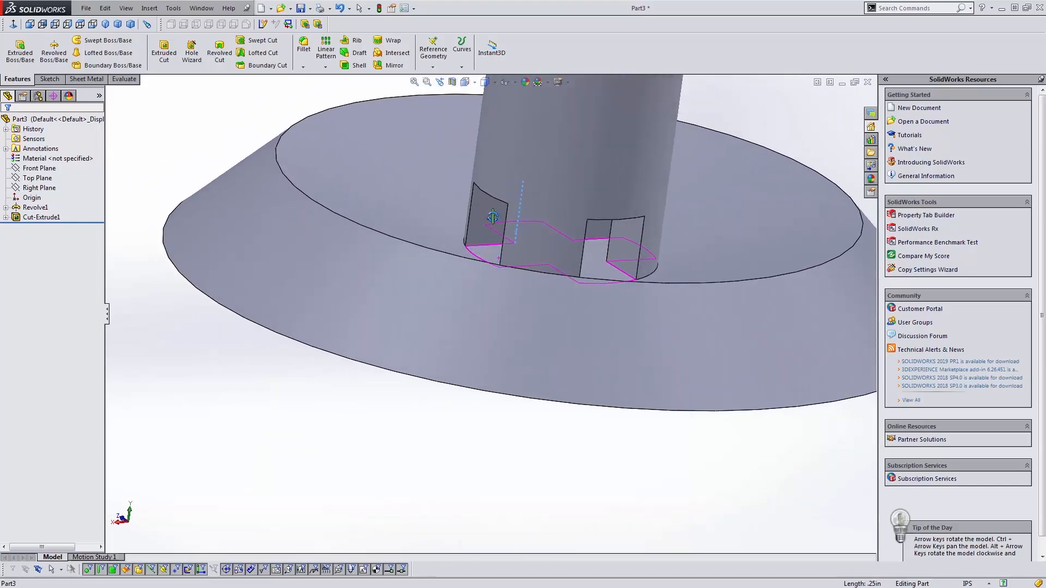
click(492, 217)
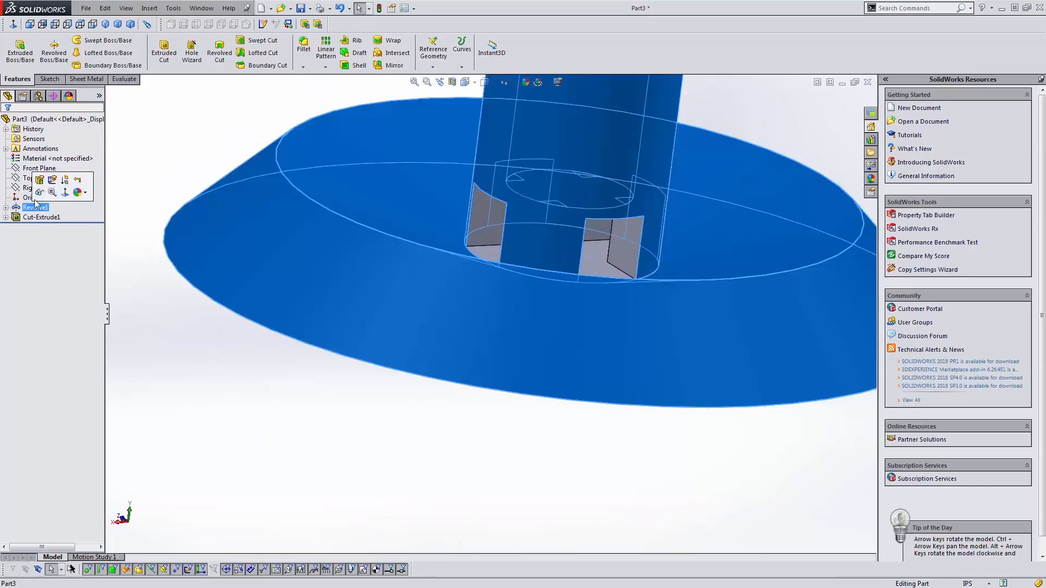
click(33, 217)
click(47, 188)
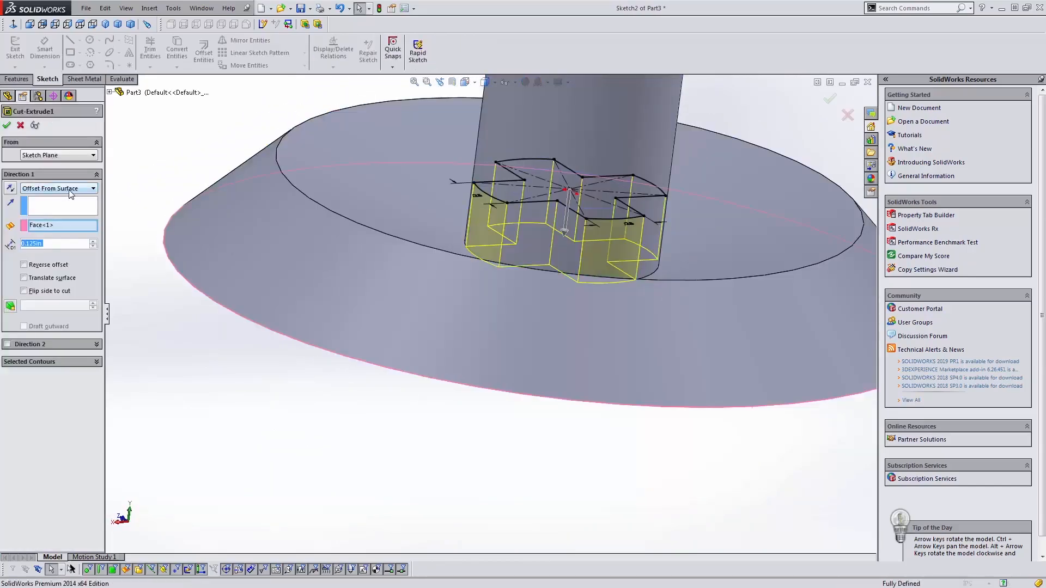
click(93, 241)
click(93, 241)
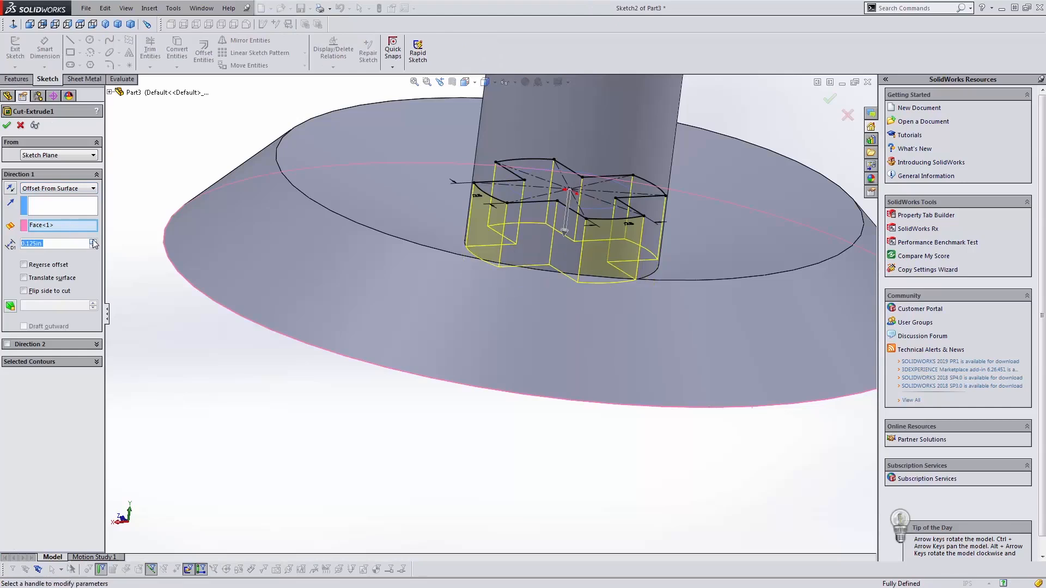
click(93, 241)
click(92, 241)
click(92, 247)
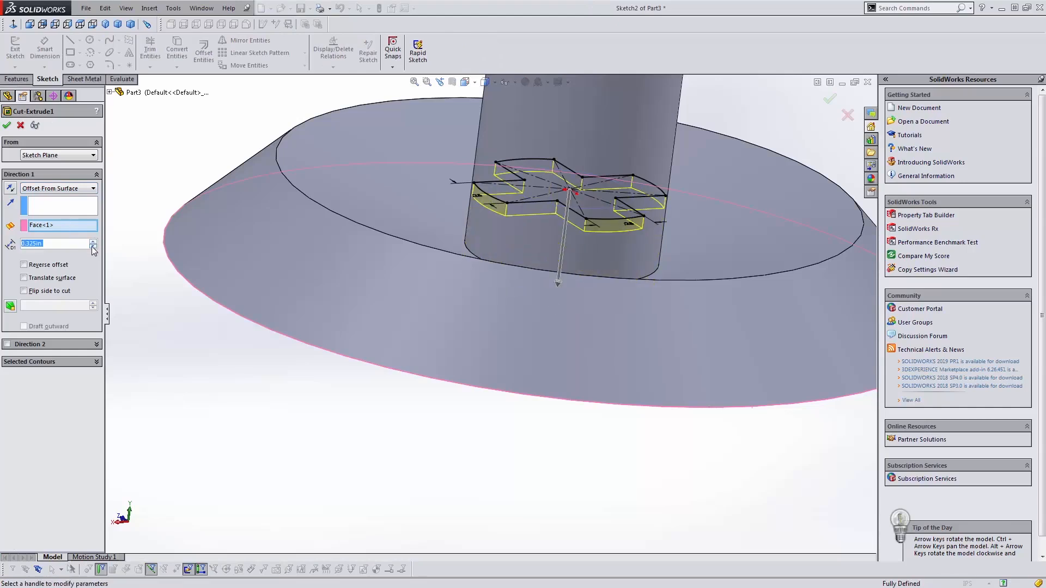
click(92, 245)
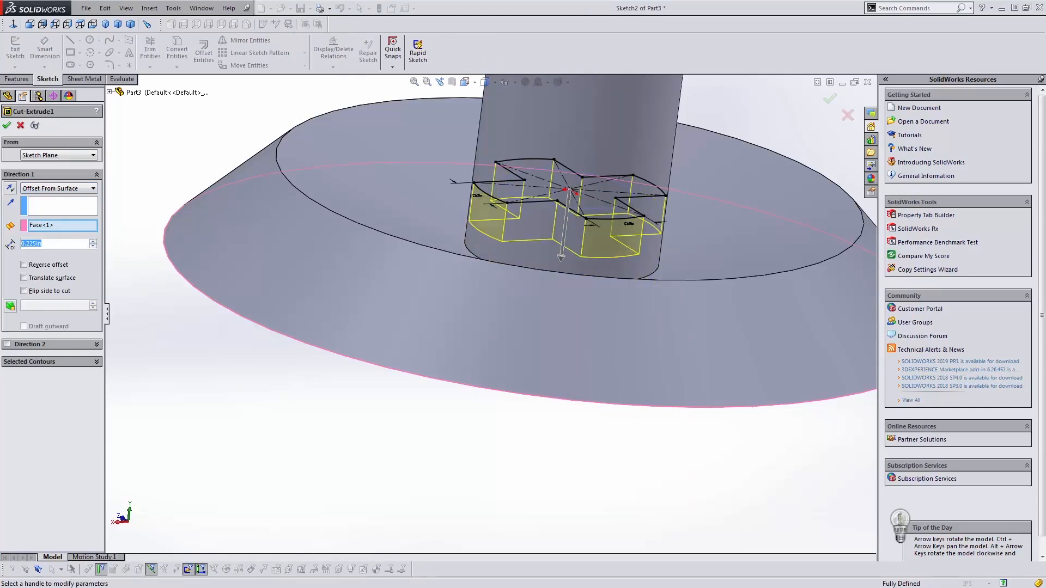
click(92, 246)
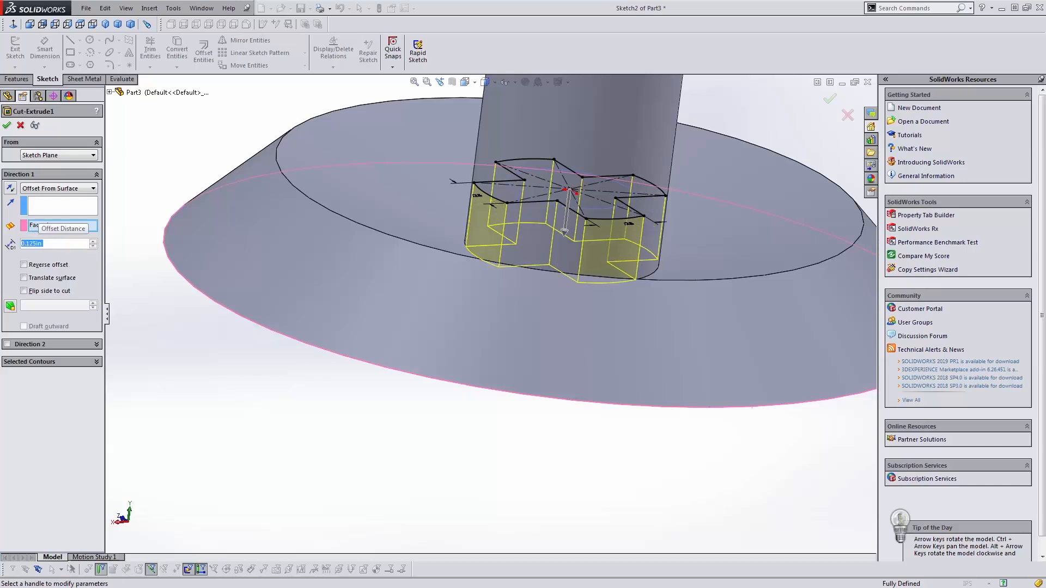
Step: Set the cross cut's offset from the bottom face to 0.25 in and accept the feature
text(.1)
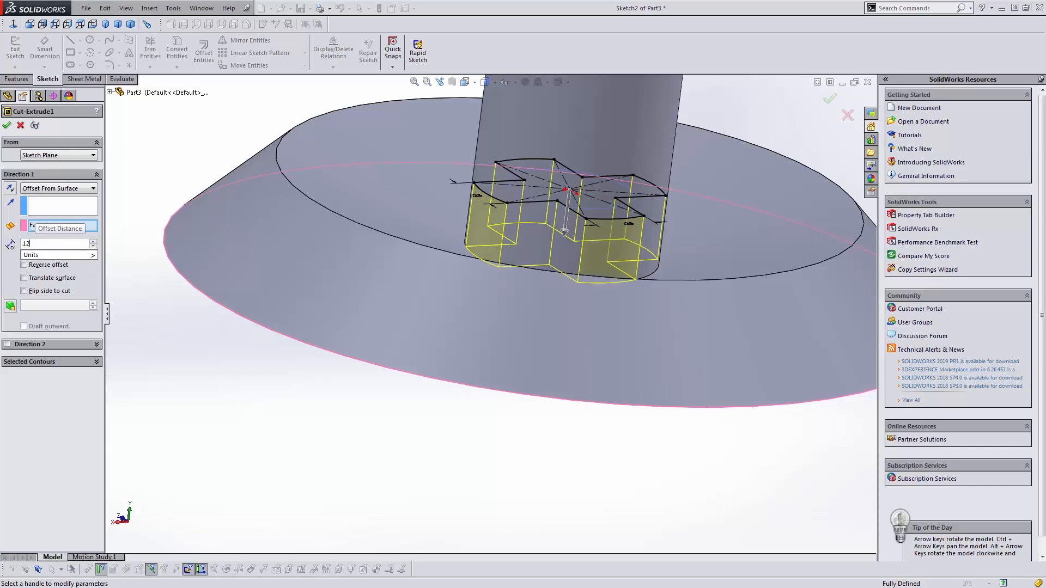
text(2)
key(Return)
text(.3)
key(BackSpace)
key(BackSpace)
text(.25)
key(Return)
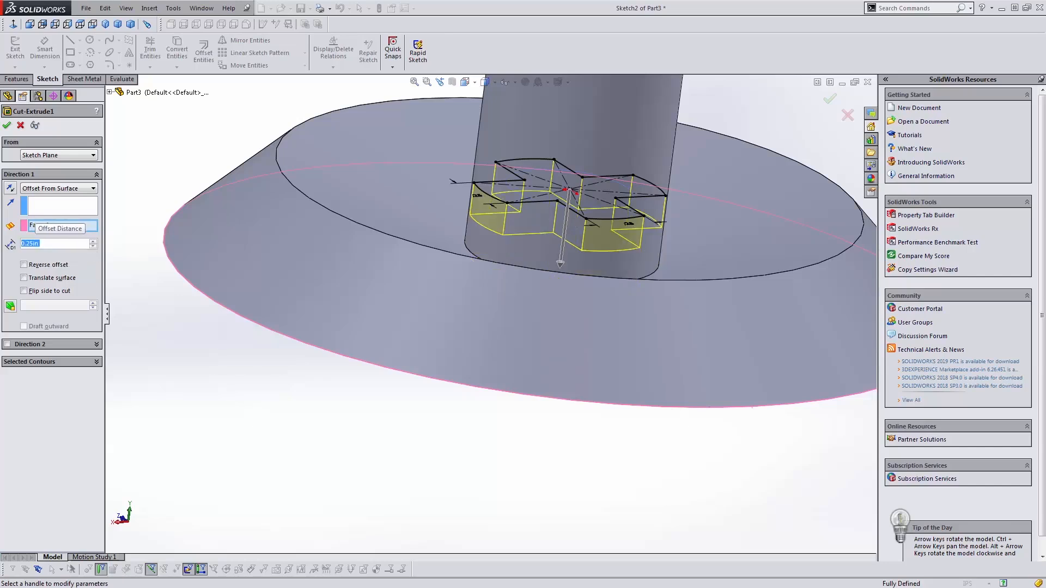
click(8, 128)
Step: Measure the lower curved edge of one cut opening in the post wall
scroll(489, 158, up, 2)
middle_drag(489, 158, 563, 164)
scroll(524, 209, down, 2)
scroll(507, 221, down, 1)
click(433, 308)
key(m)
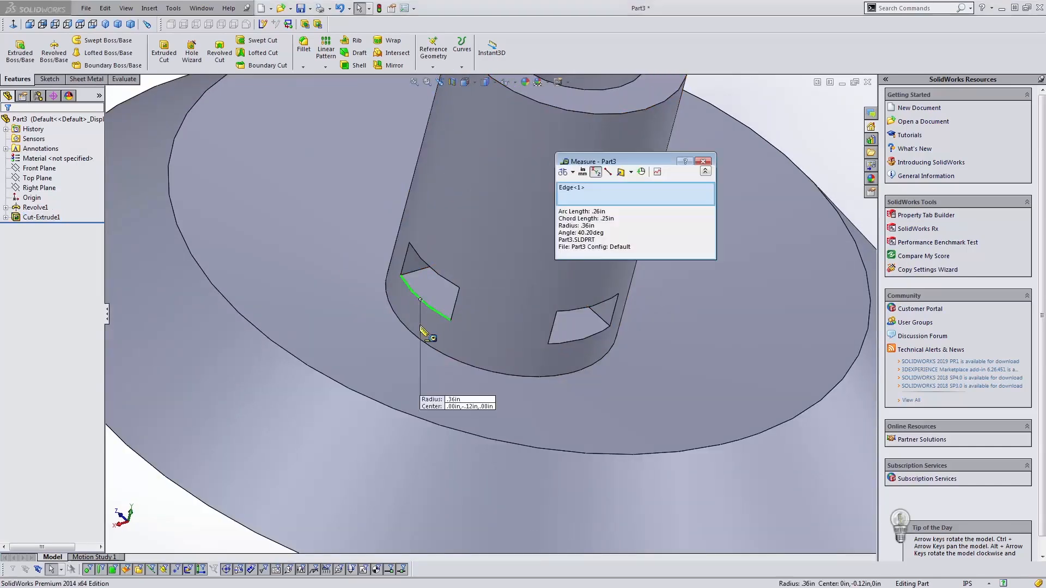
click(419, 338)
key(Escape)
Step: Edit the revolved base's sketch, set the vertical distance from the origin to the bottom line to 0.25 in, and rebuild
scroll(487, 272, up, 5)
mouse_move(487, 249)
middle_down()
mouse_move(482, 266)
mouse_move(487, 209)
middle_up()
scroll(480, 264, down, 5)
click(478, 263)
click(45, 206)
click(62, 176)
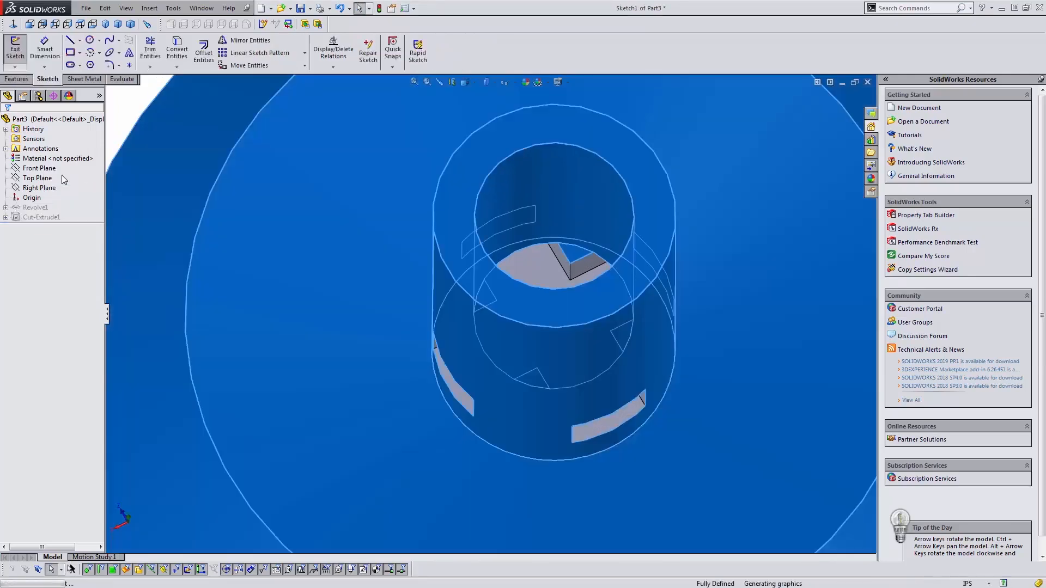
scroll(572, 282, down, 6)
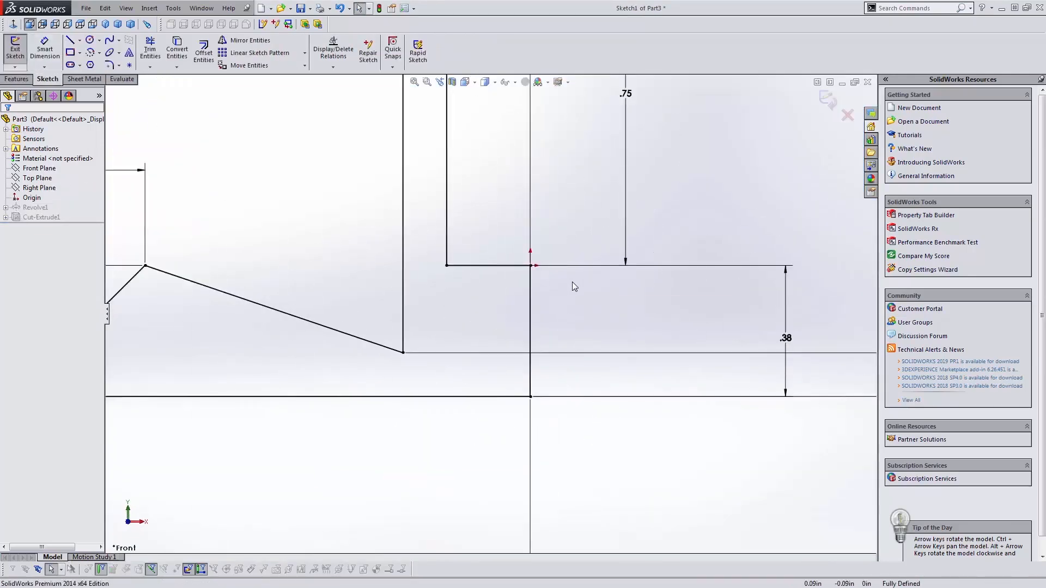
scroll(573, 283, up, 5)
double_click(660, 334)
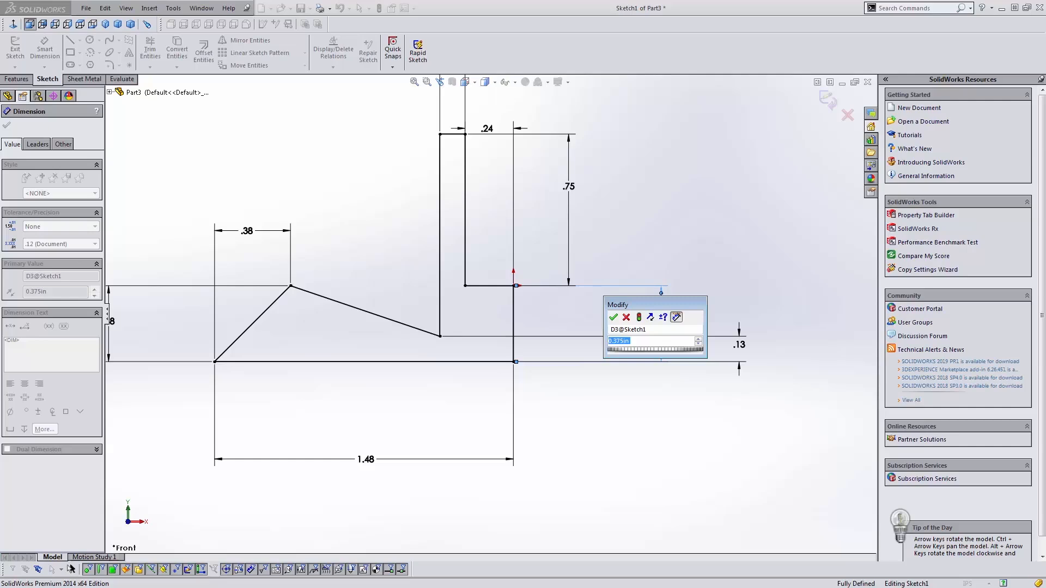
text(.1)
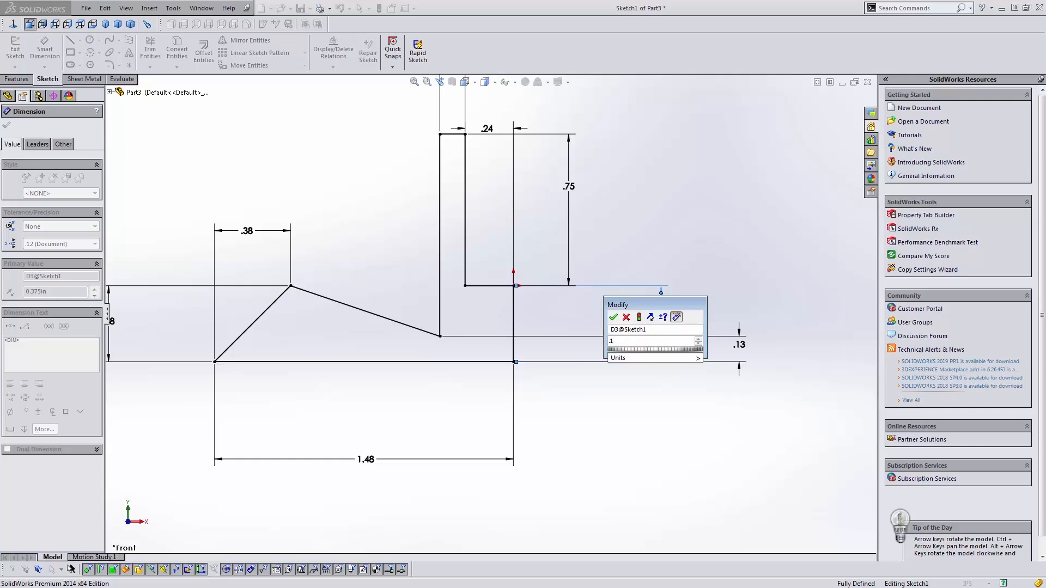
key(BackSpace)
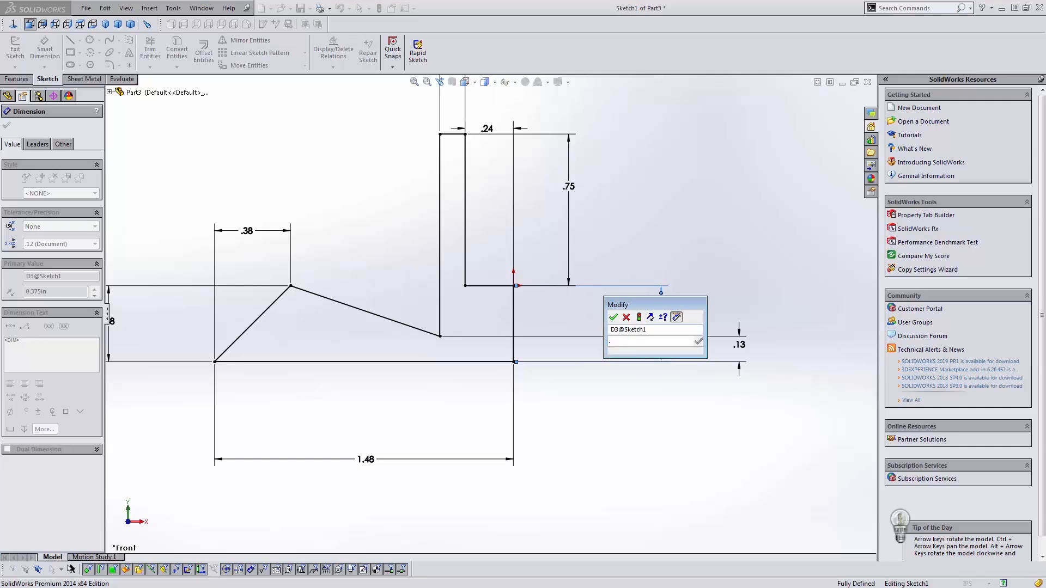
text(25)
key(Return)
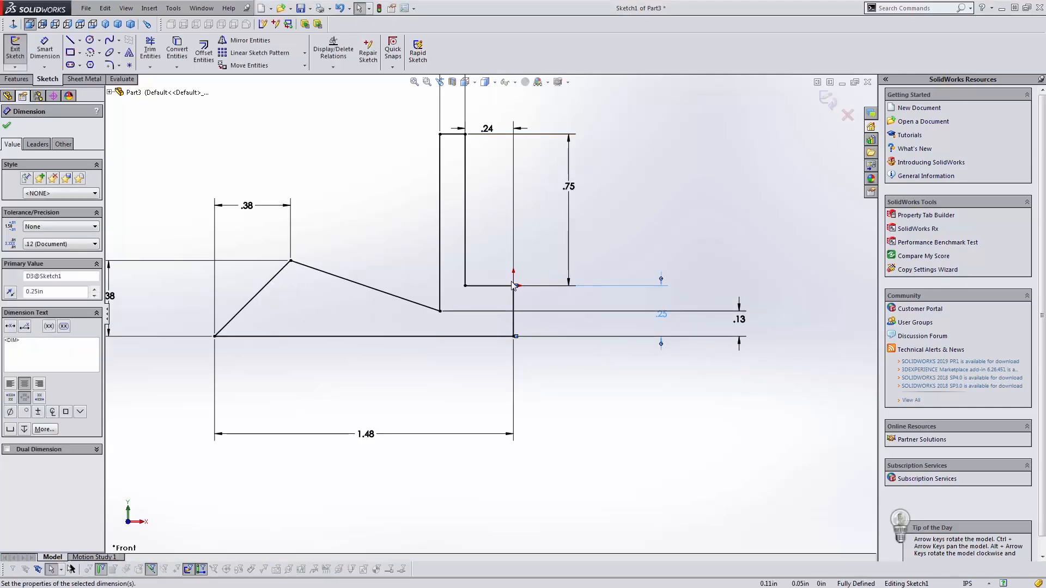
click(828, 100)
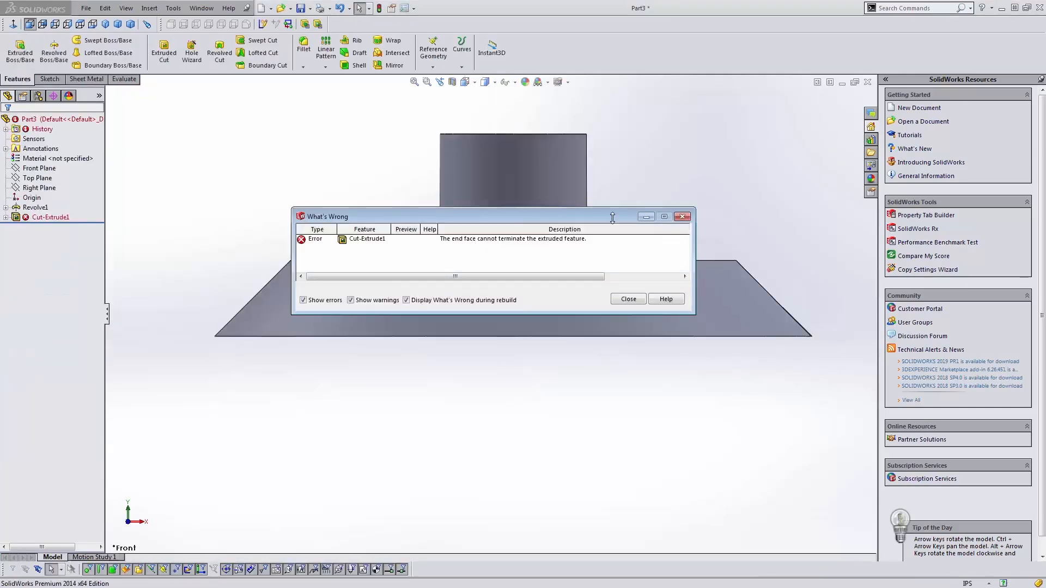
click(633, 301)
Step: Open the cross cut's sketch to examine its outline against the post, then exit the sketch
click(52, 217)
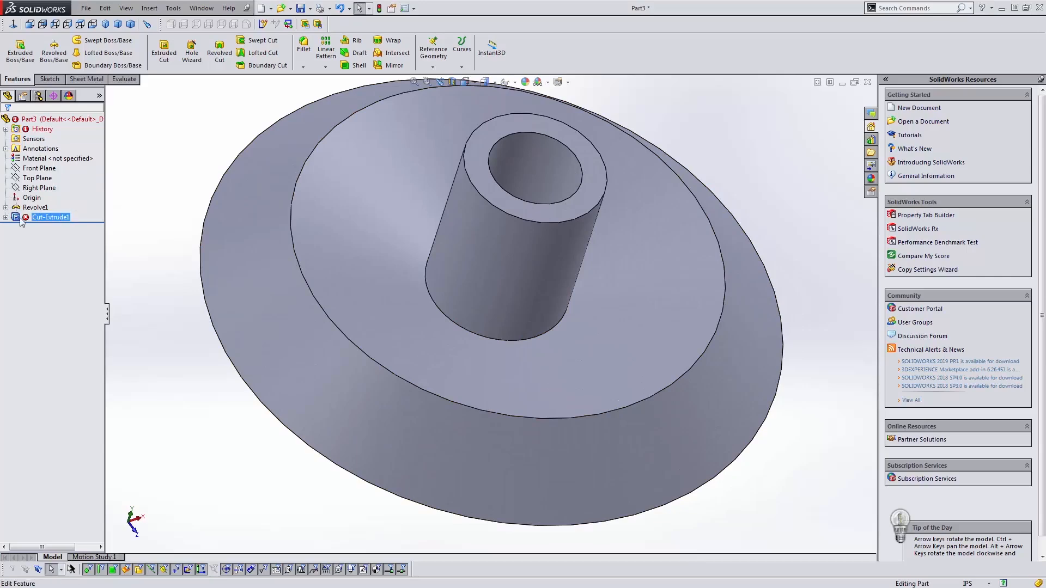
click(7, 218)
click(43, 218)
click(34, 209)
click(41, 218)
click(59, 191)
scroll(411, 231, up, 2)
mouse_move(423, 242)
middle_down()
mouse_move(327, 246)
mouse_move(296, 266)
mouse_move(392, 319)
middle_up()
scroll(487, 314, up, 6)
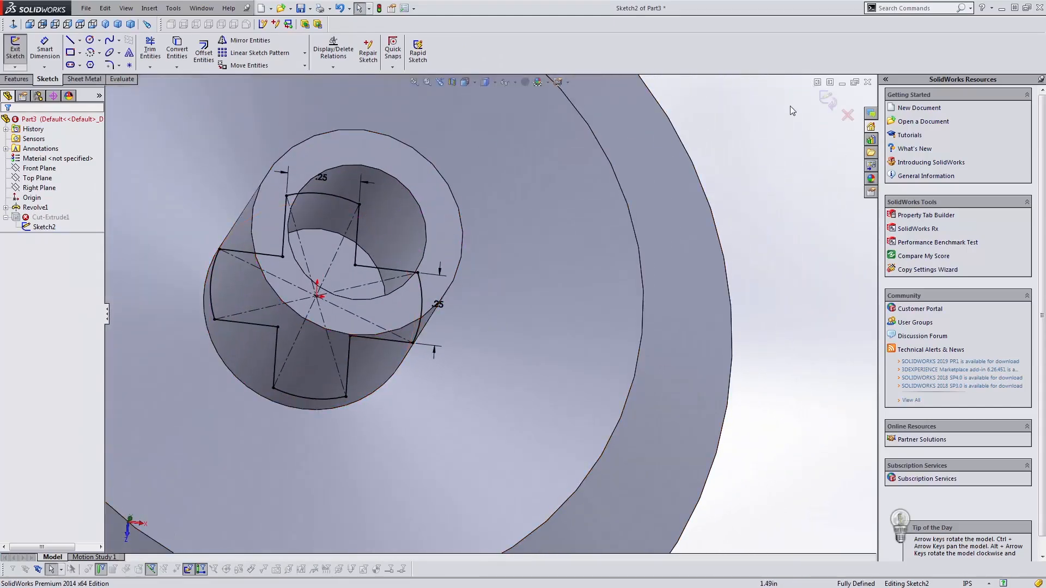
click(828, 100)
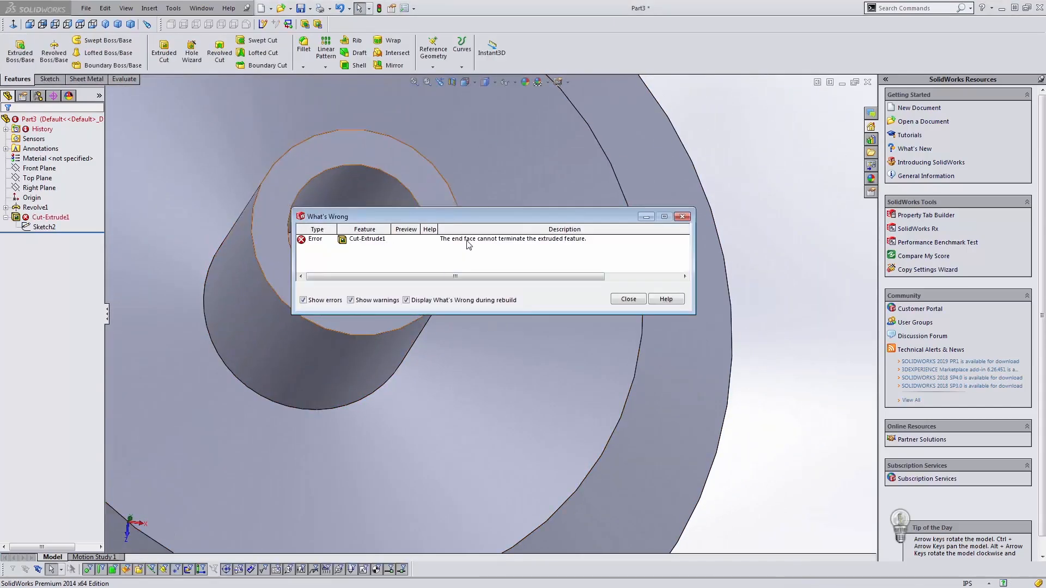
click(628, 299)
Step: Edit the cross cut, reselect the Offset From Surface end condition and pick the base's bottom face as its reference
click(38, 218)
click(44, 207)
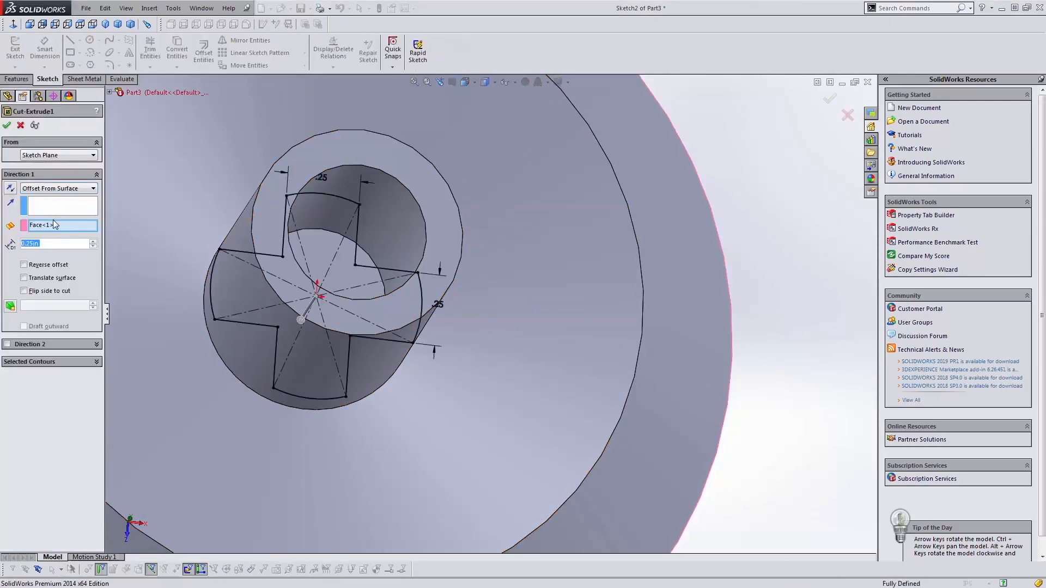
click(59, 188)
click(57, 195)
click(58, 187)
click(62, 232)
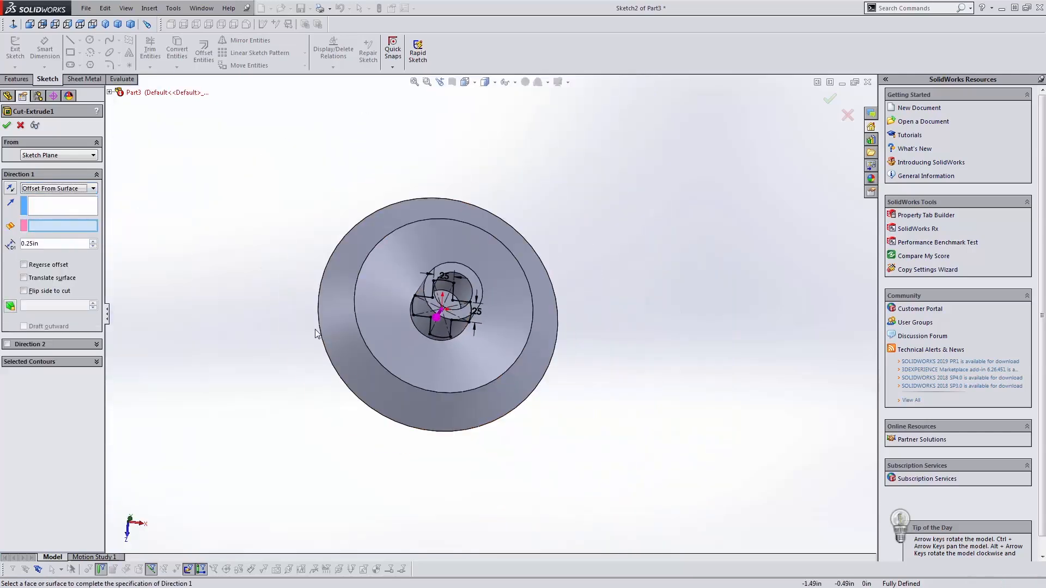
click(407, 302)
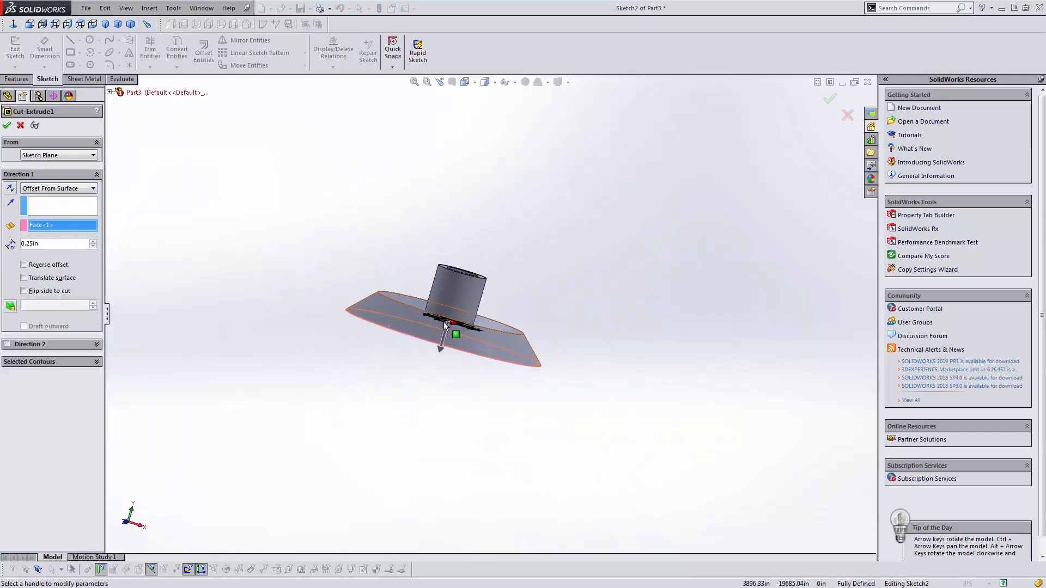
scroll(444, 323, down, 4)
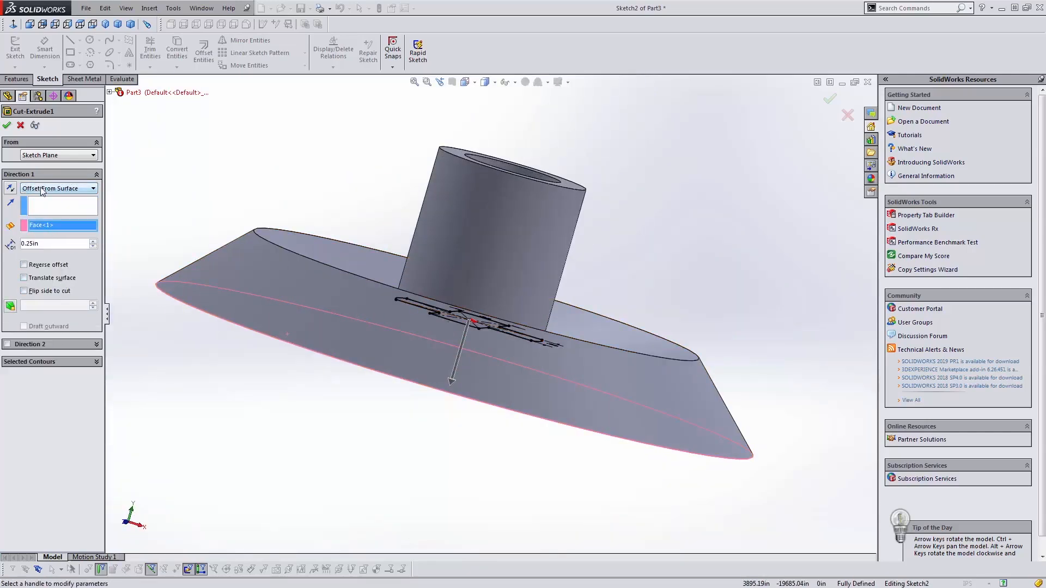
click(51, 207)
middle_drag(425, 261, 432, 319)
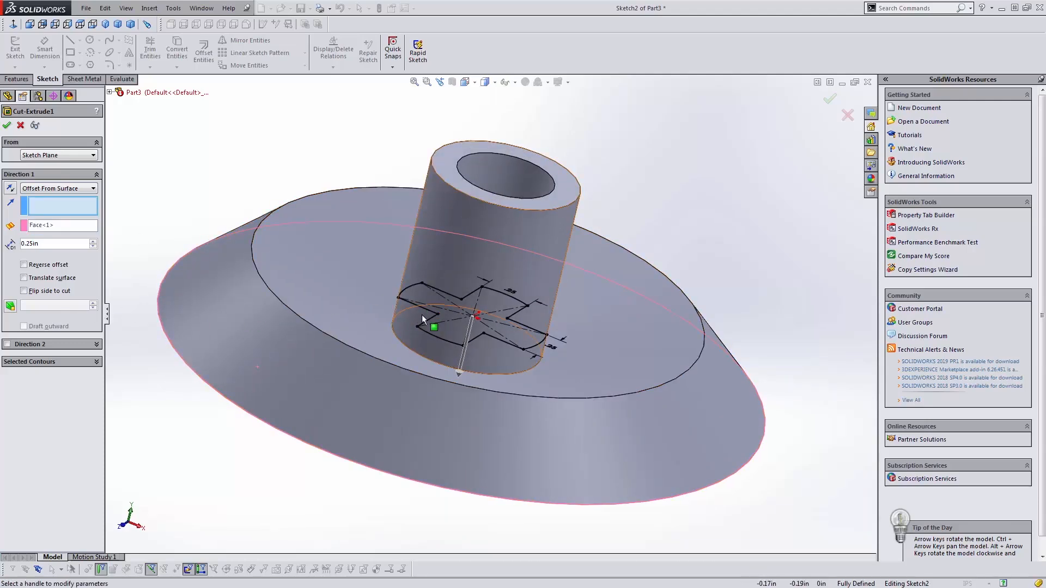
Step: Try lowering the cut's offset distance to 0.05 in and inspect the preview at the foot of the post
click(94, 246)
click(94, 245)
click(94, 245)
click(93, 246)
click(94, 245)
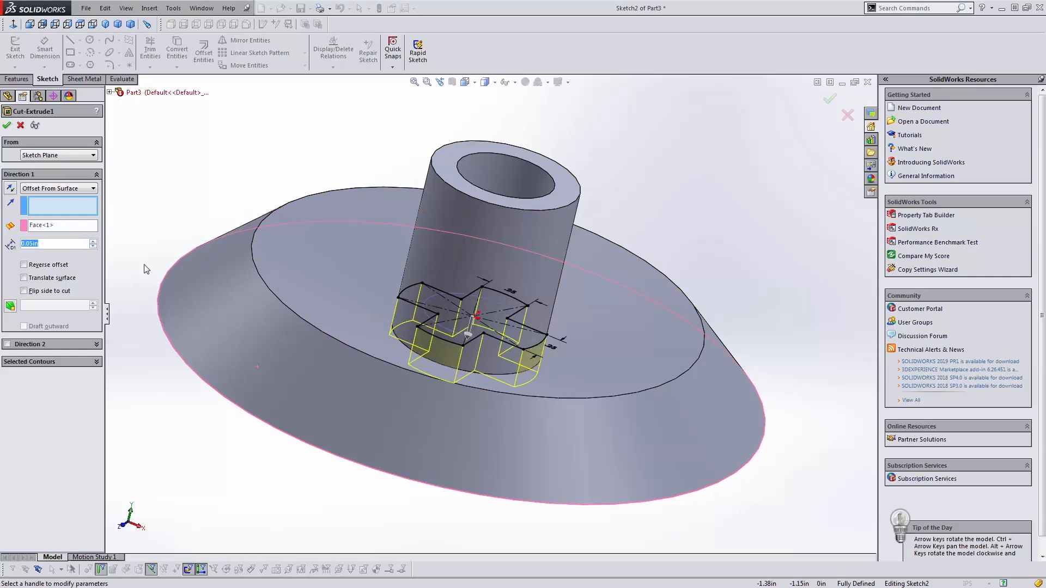
scroll(474, 321, down, 3)
middle_drag(468, 348, 458, 299)
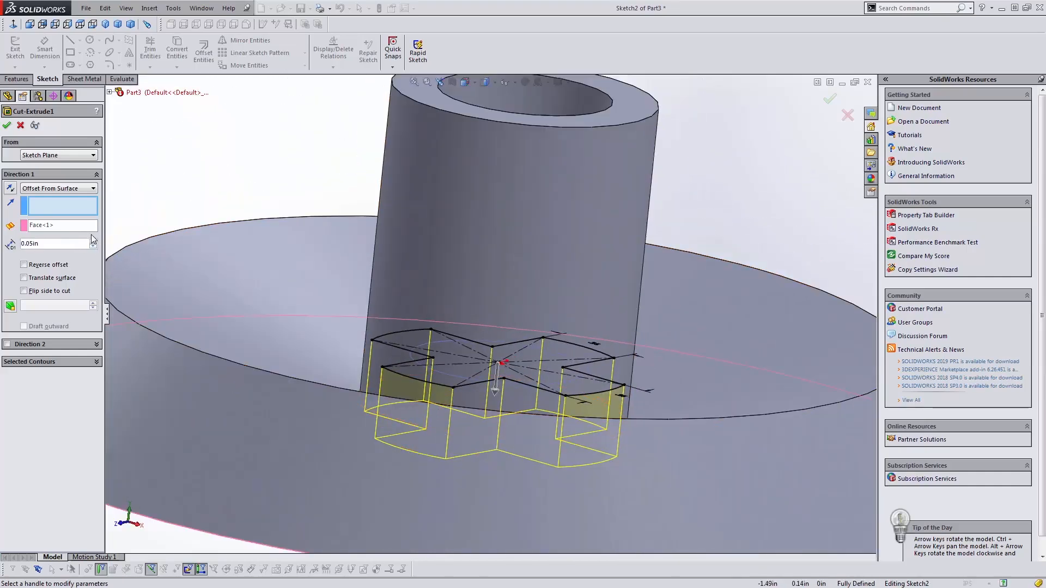
Step: Set the cross cut's offset distance to 0.125 in and accept the feature
key(ctrl+7)
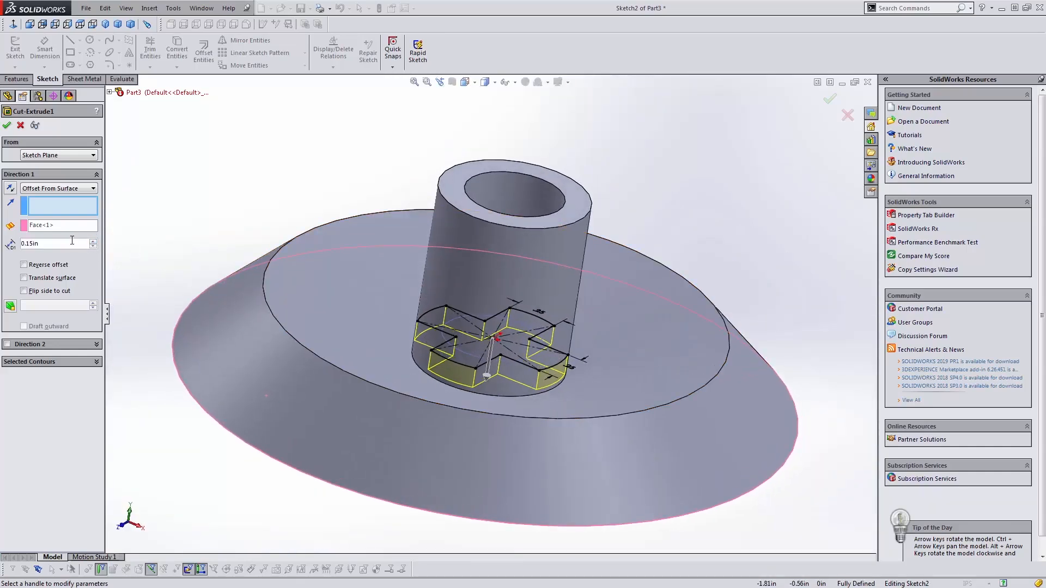
text(0.125)
key(Return)
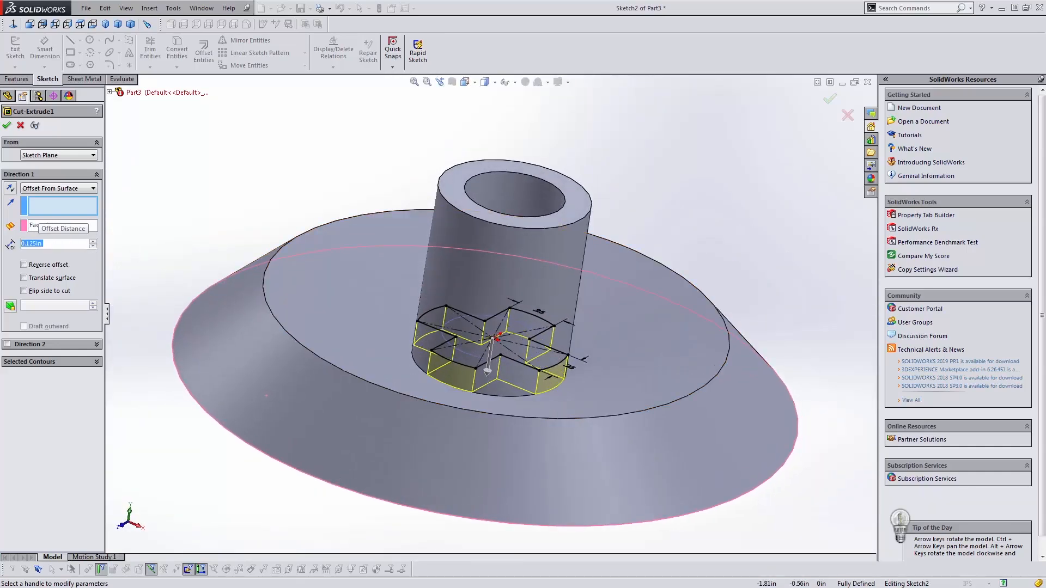
key(Return)
middle_drag(371, 282, 472, 233)
key(f)
scroll(472, 233, down, 3)
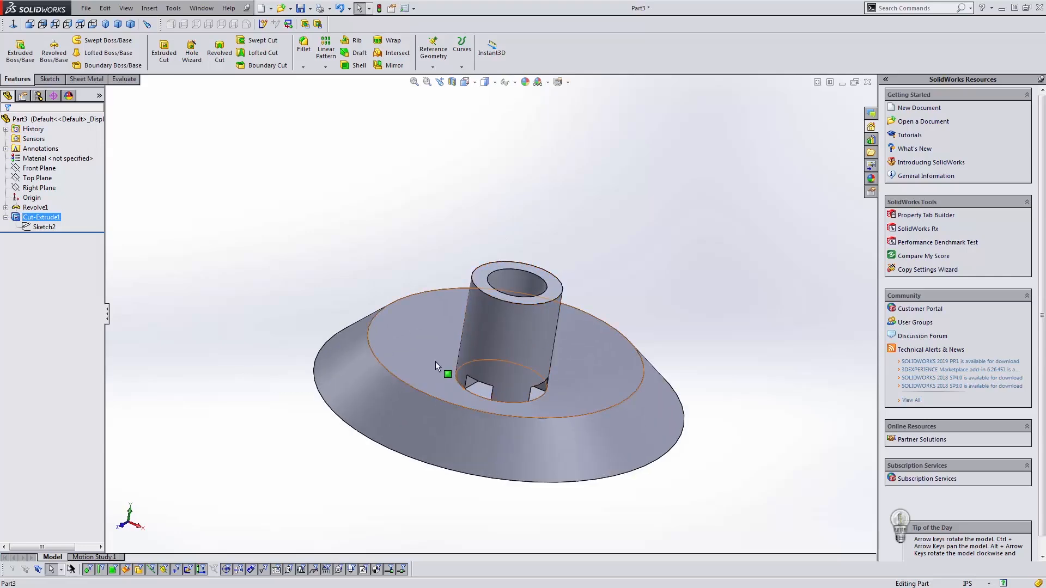
Step: Save the part as Part3.SLDPRT on the Desktop and switch to the open Part1 test tube document
click(86, 8)
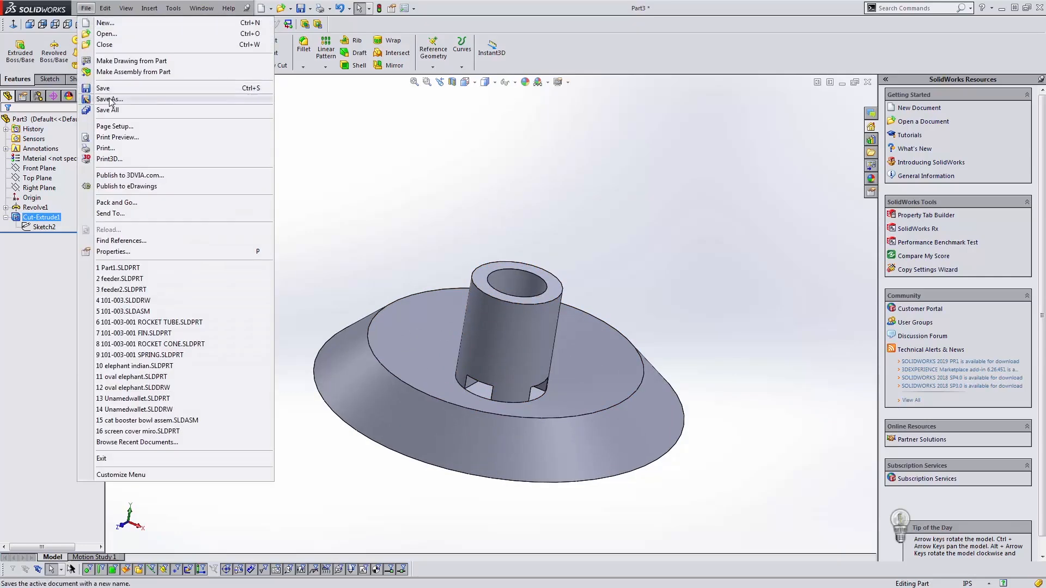
click(110, 100)
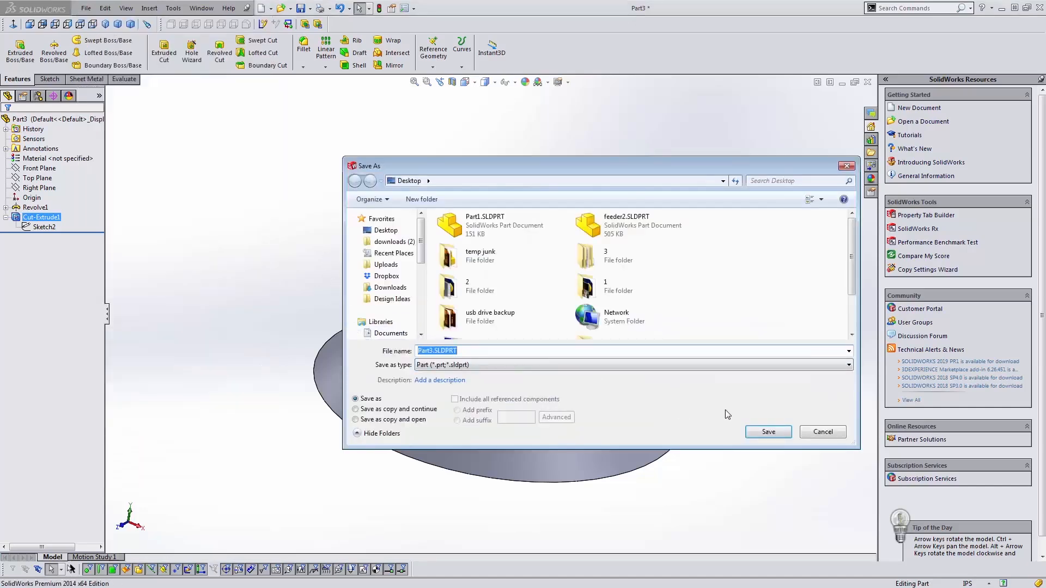
click(758, 434)
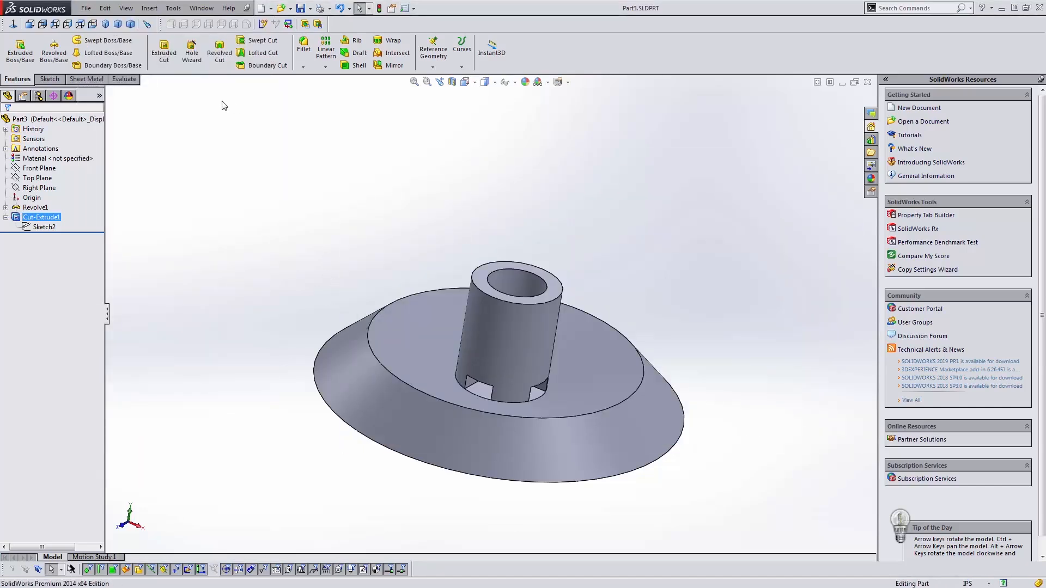
key(ctrl+Tab)
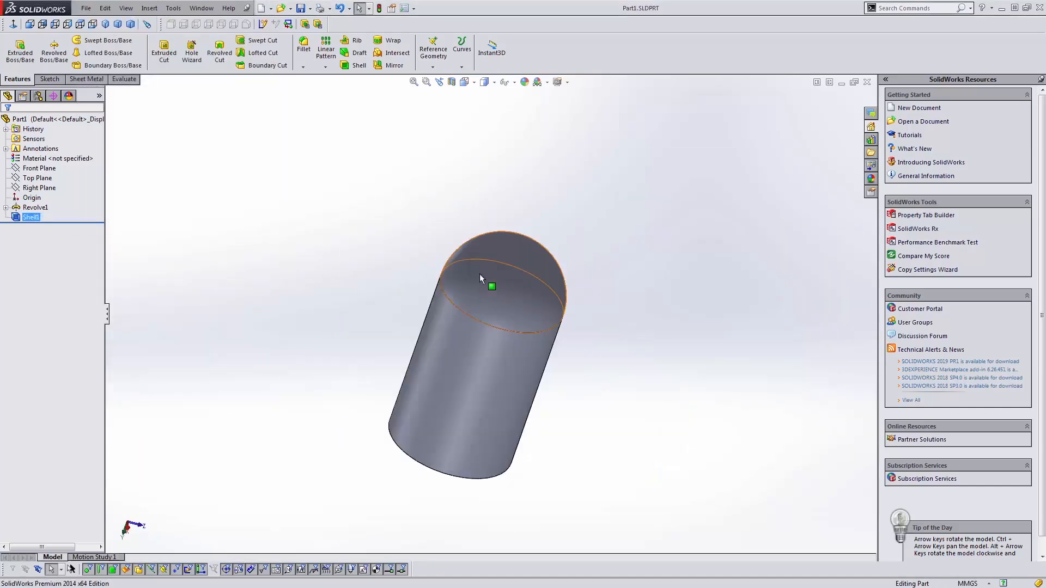
Step: Return to the Part3 document and create a new assembly document
key(ctrl+Tab)
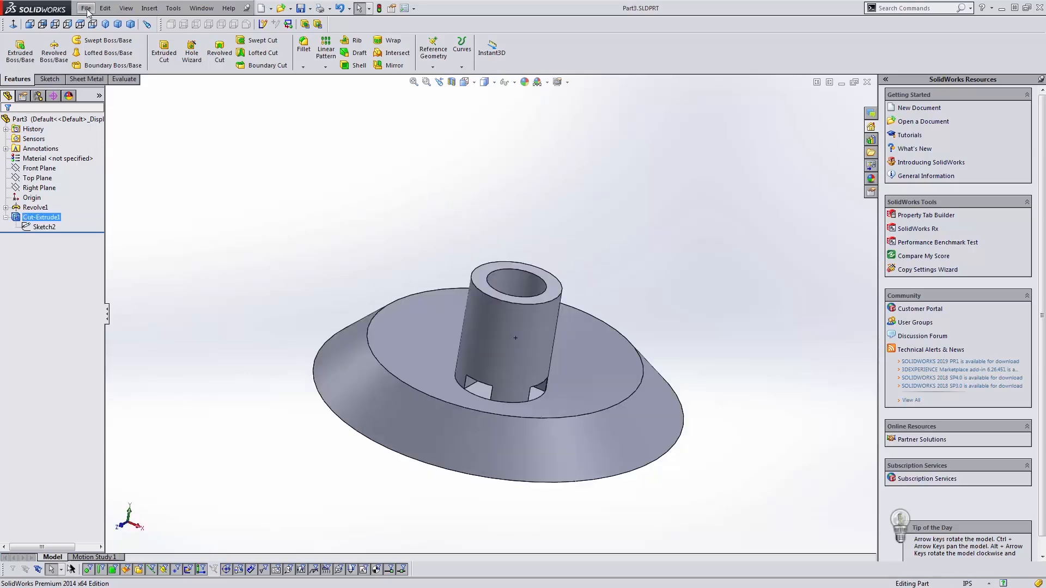
click(86, 9)
click(101, 20)
click(357, 248)
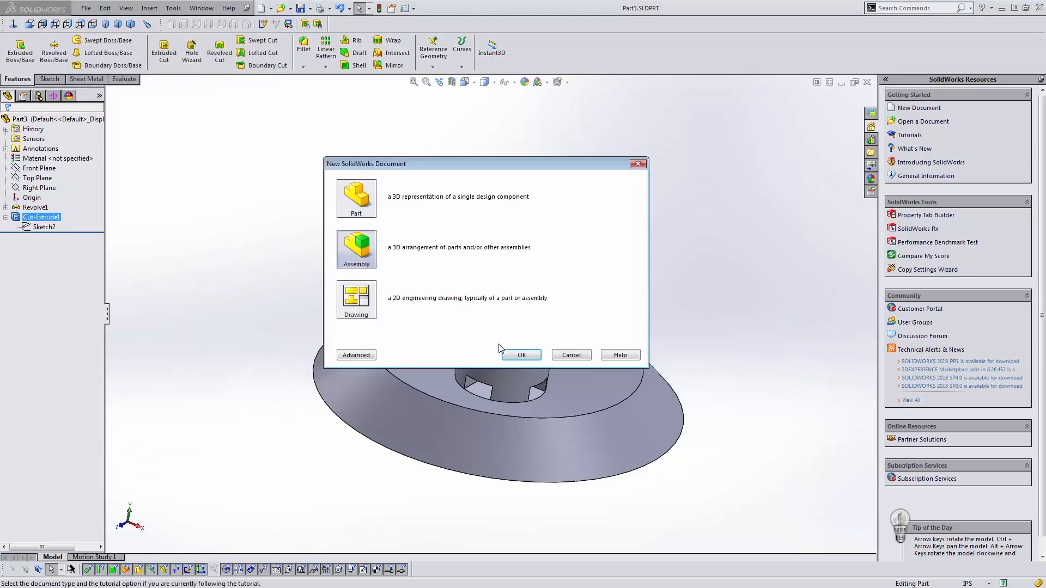
click(521, 355)
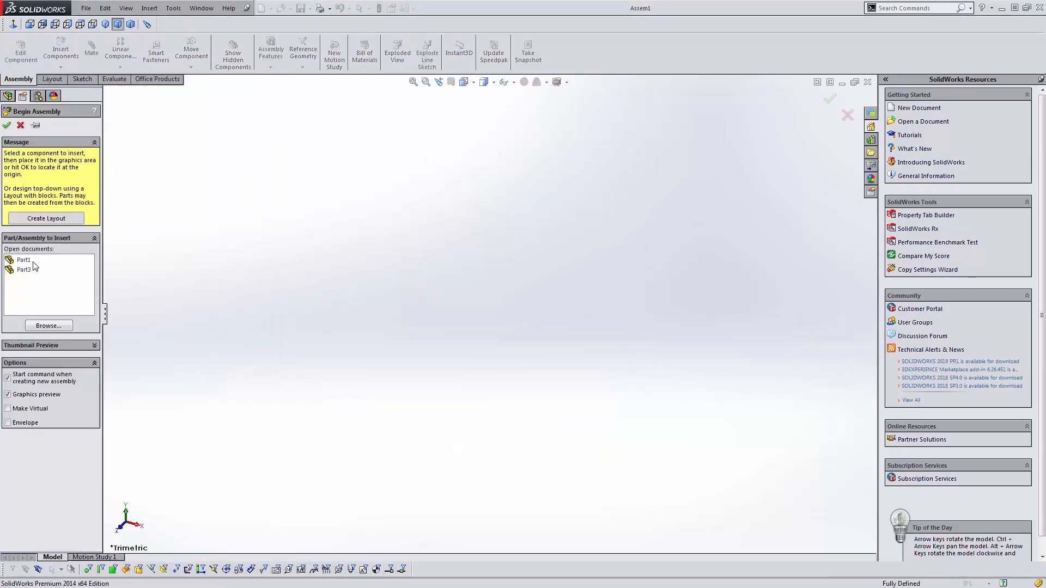
Step: Insert the open Part1 test tube and the Part3 base into the assembly, placing them side by side
click(23, 260)
click(306, 240)
click(61, 51)
click(23, 260)
scroll(636, 337, up, 5)
click(666, 351)
scroll(545, 324, up, 3)
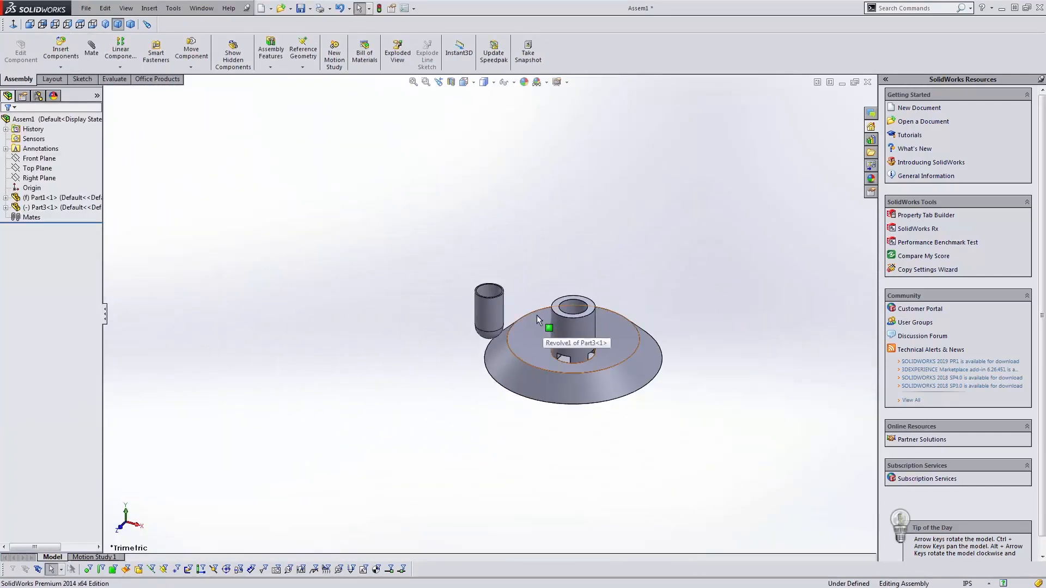
scroll(537, 319, down, 5)
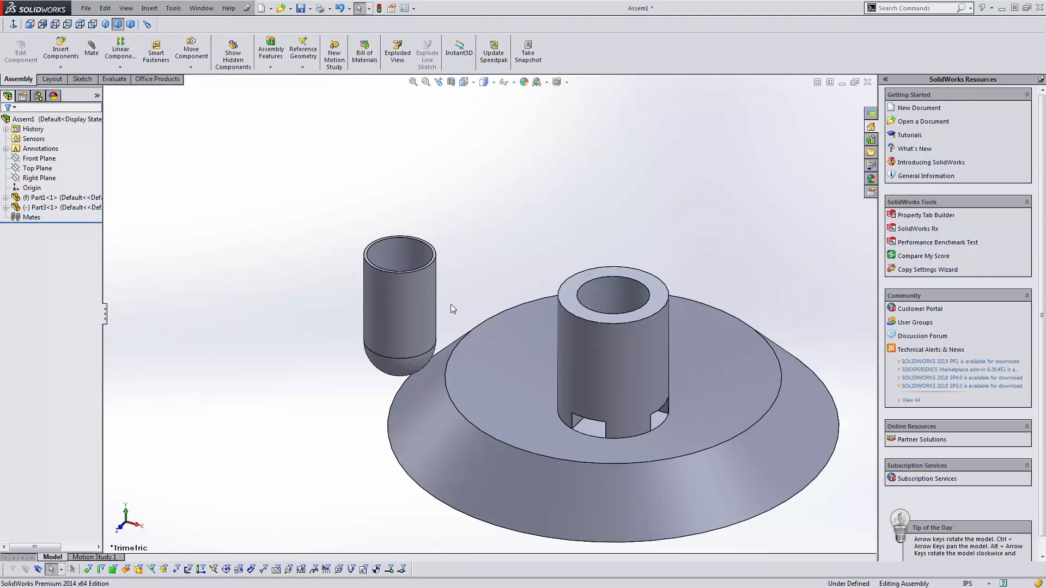
Step: Float the fixed Part1 test tube component in the assembly
click(30, 197)
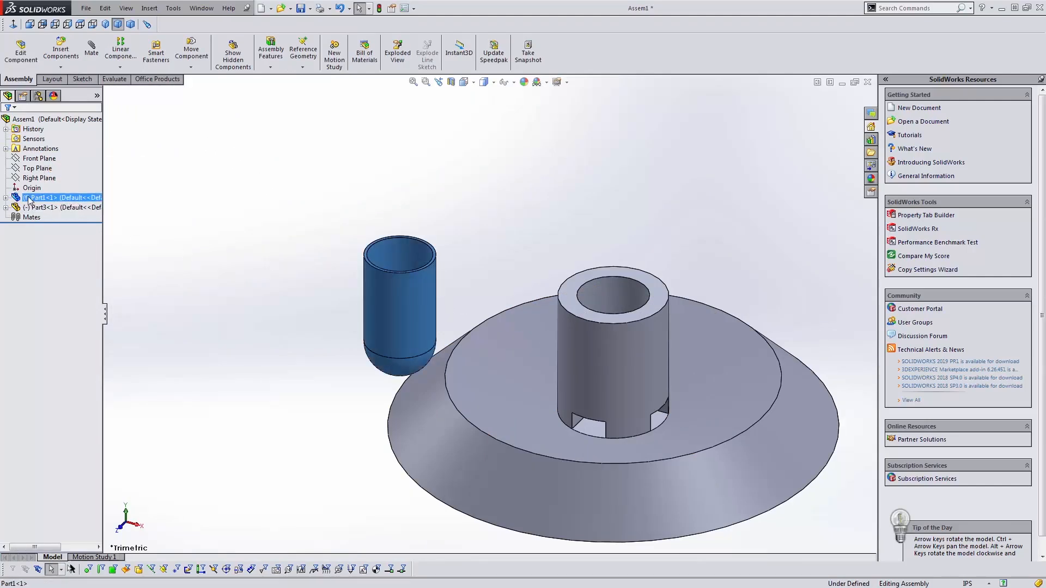
click(380, 281)
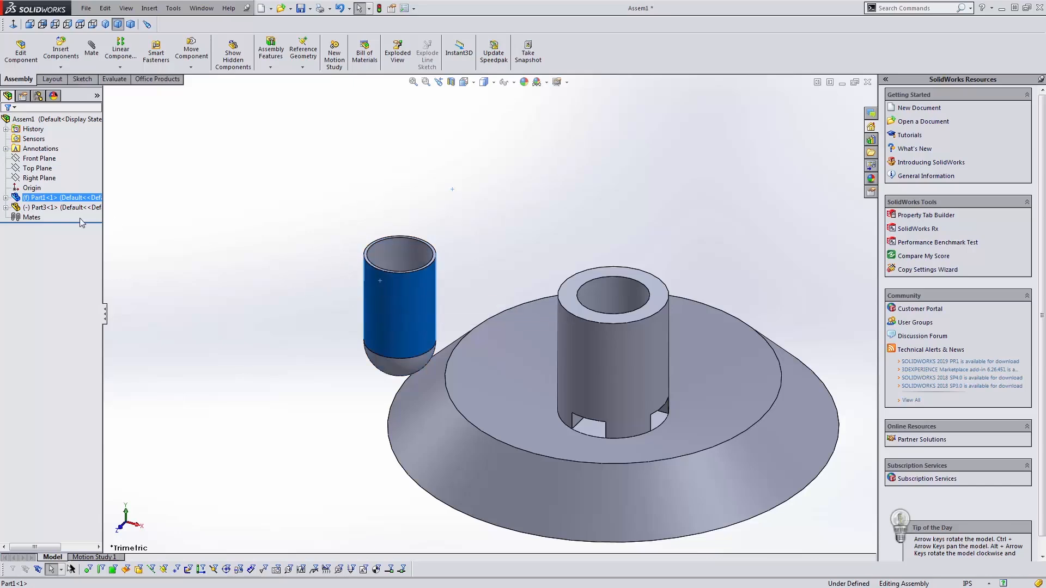
right_click(55, 198)
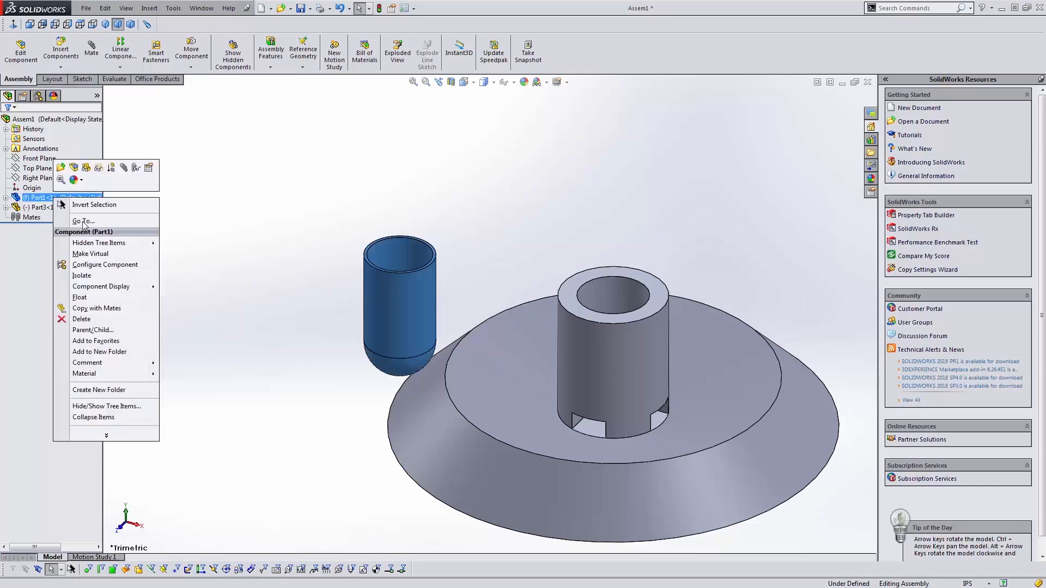
click(103, 295)
Step: Move and rotate the test tube and the base freely to new positions in the assembly
drag(391, 301, 289, 256)
mouse_move(289, 256)
right_down()
mouse_move(245, 158)
mouse_move(296, 273)
right_up()
drag(296, 273, 292, 240)
right_drag(302, 236, 431, 256)
drag(503, 382, 416, 307)
right_drag(416, 307, 534, 302)
scroll(535, 302, up, 3)
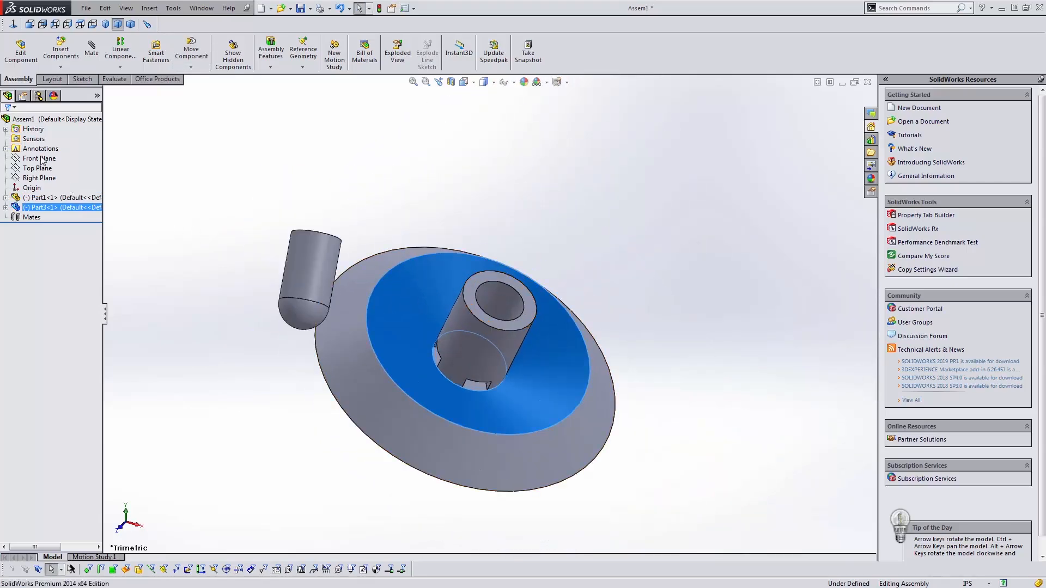
right_drag(425, 376, 442, 303)
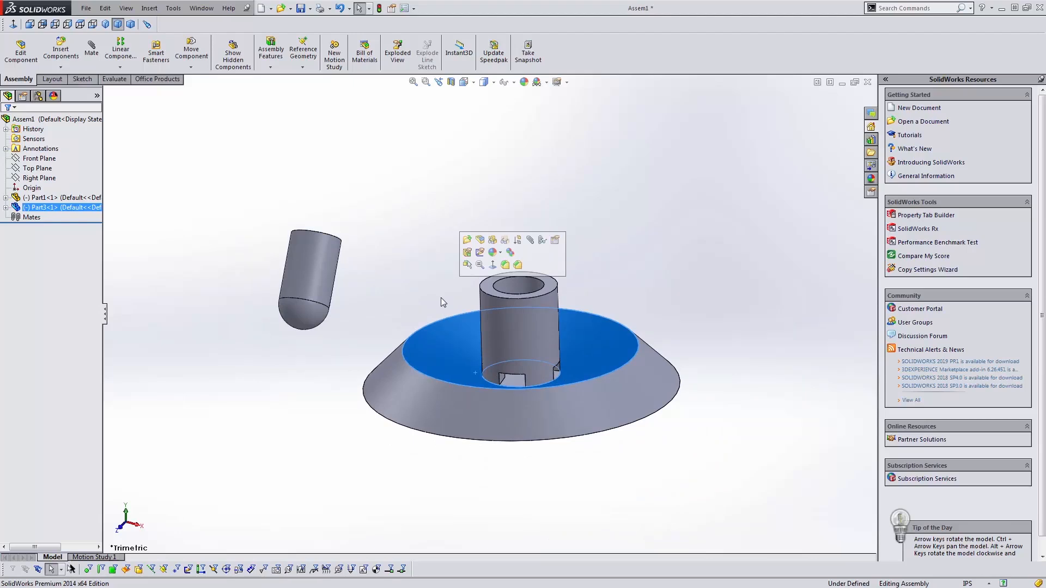
Step: Mate the base's bottom face coincident with the assembly's Top Plane
middle_drag(449, 325, 452, 225)
click(459, 353)
scroll(504, 305, up, 5)
middle_drag(518, 290, 467, 353)
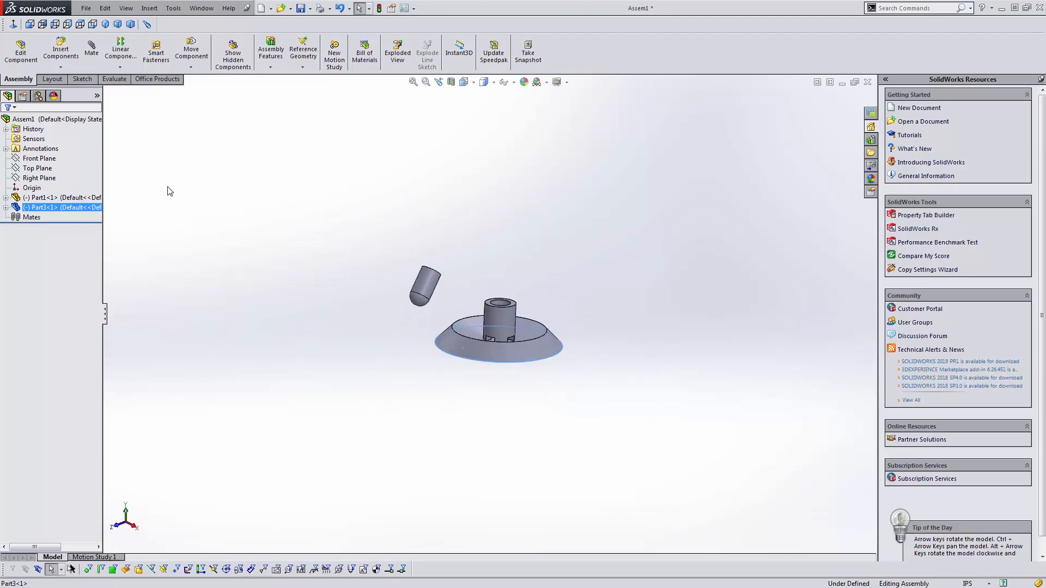
click(45, 160)
click(38, 168)
middle_drag(327, 217, 488, 354)
click(484, 353)
key(m)
key(Return)
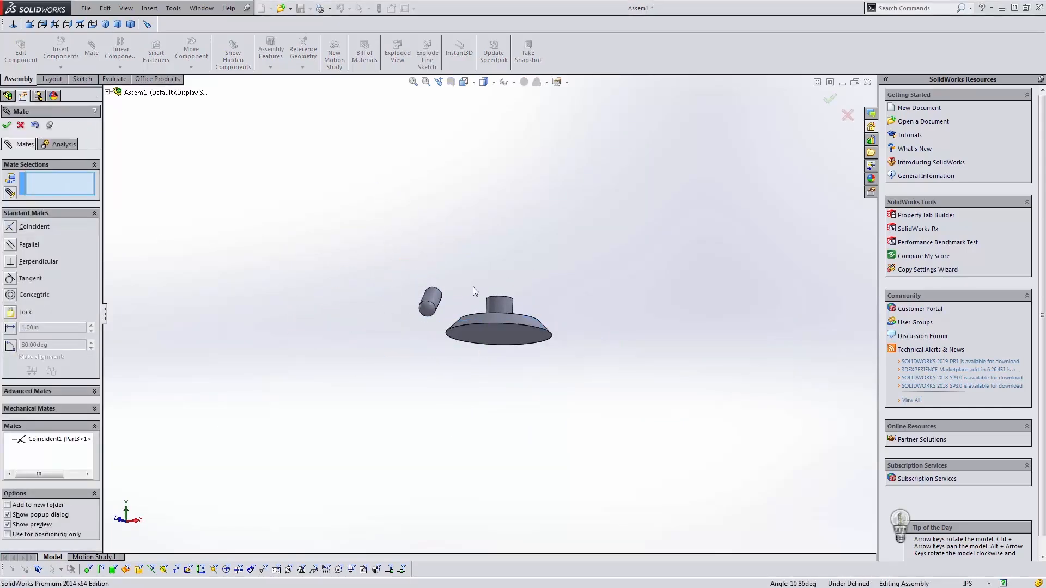
click(7, 127)
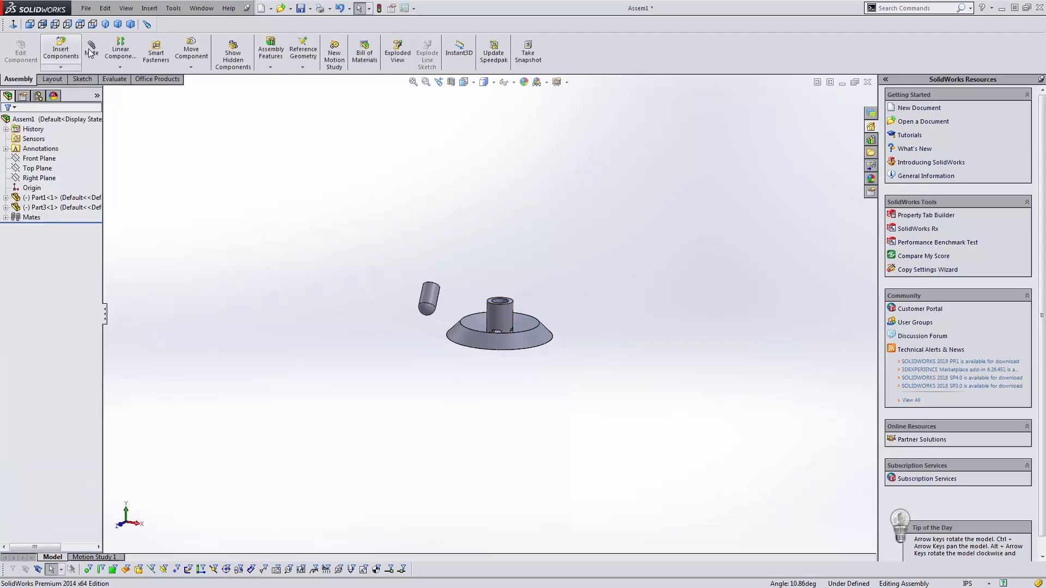
Step: Mate the test tube's outer cylindrical face concentric with the bore of the base's post, aligned so the tube's dome points up
click(94, 48)
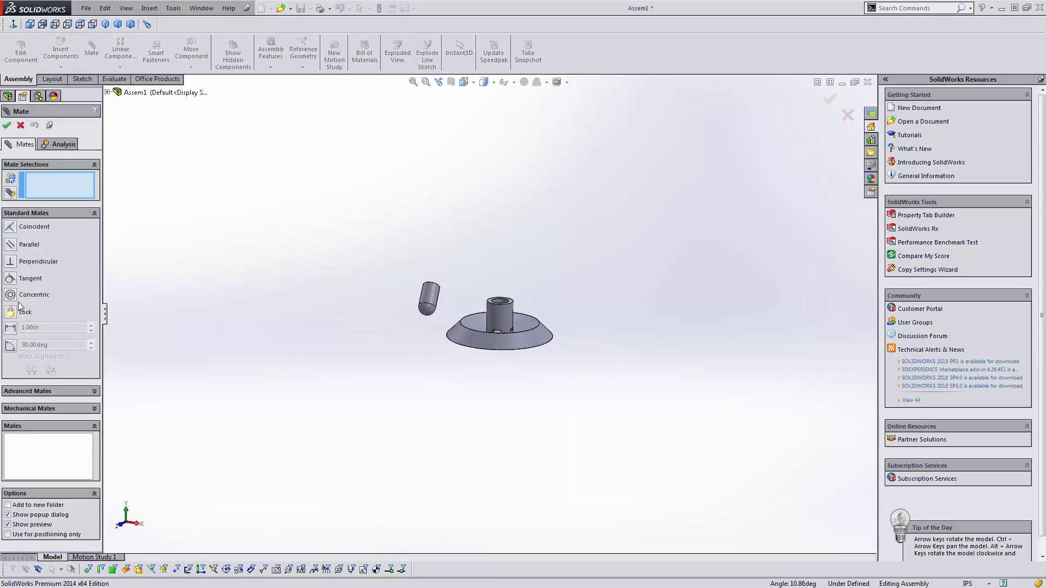
click(95, 408)
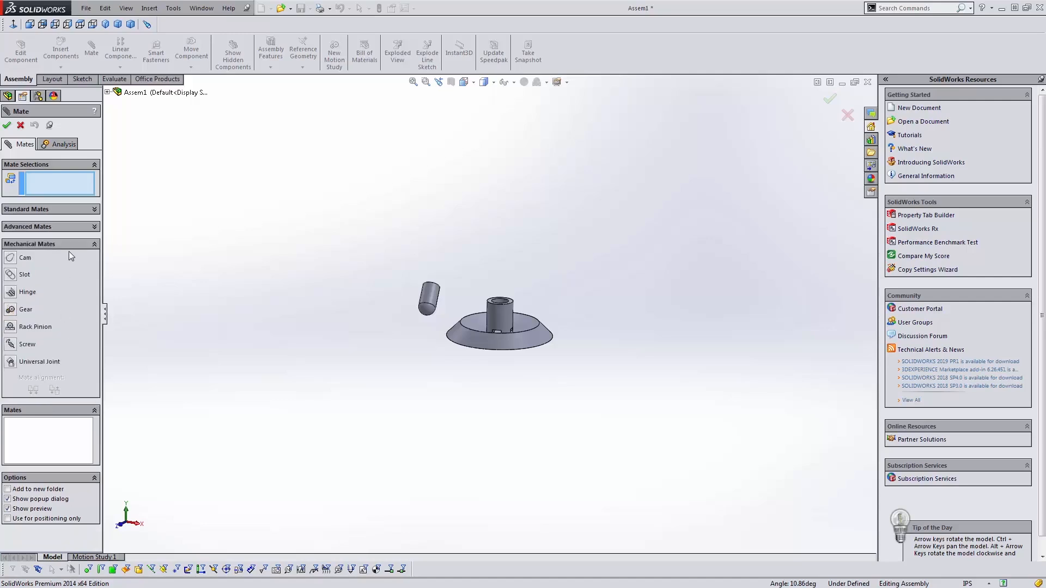
click(96, 228)
scroll(476, 282, down, 5)
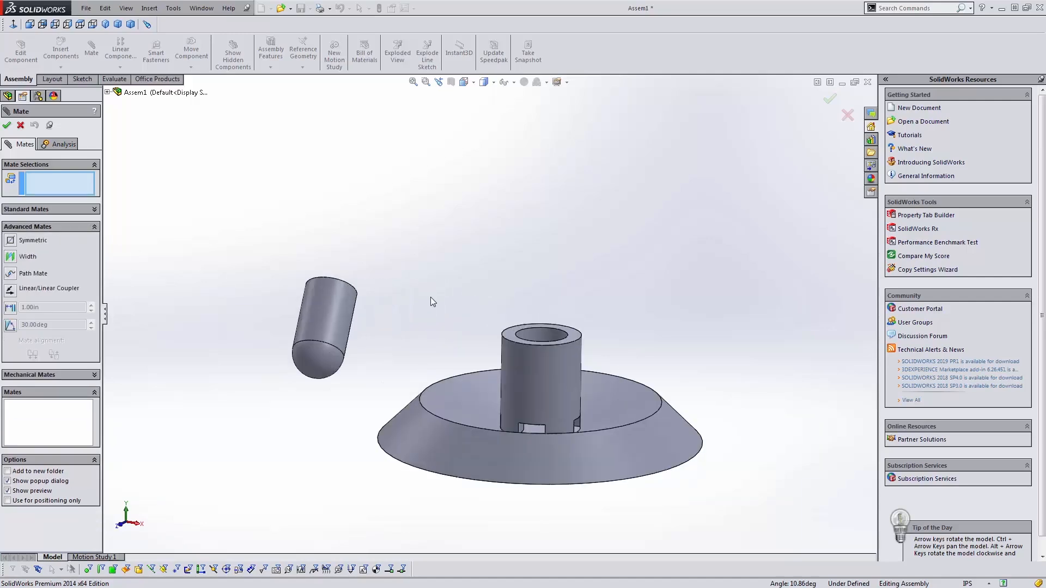
click(345, 313)
scroll(514, 314, down, 3)
click(541, 348)
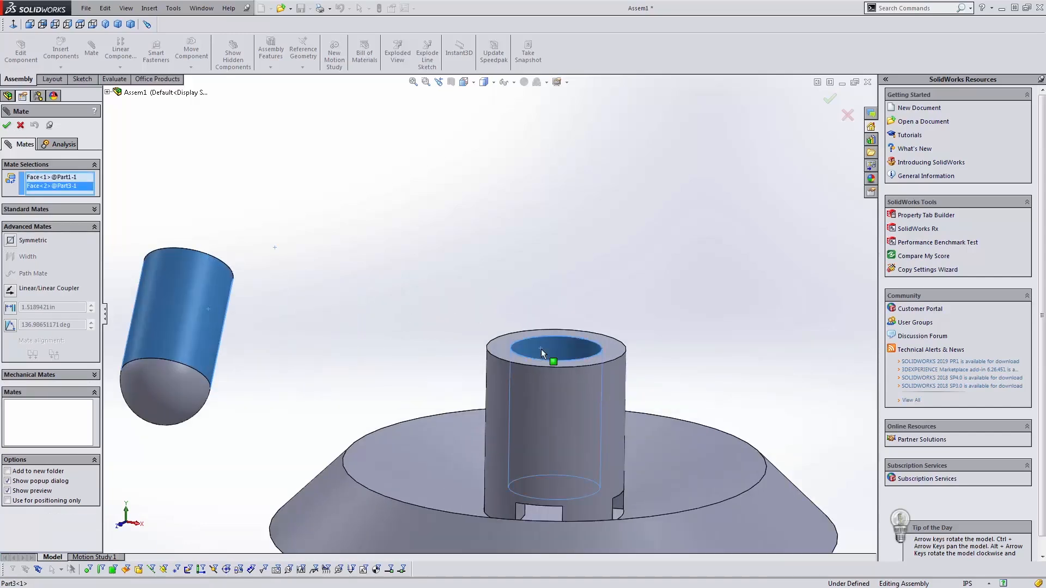
click(95, 211)
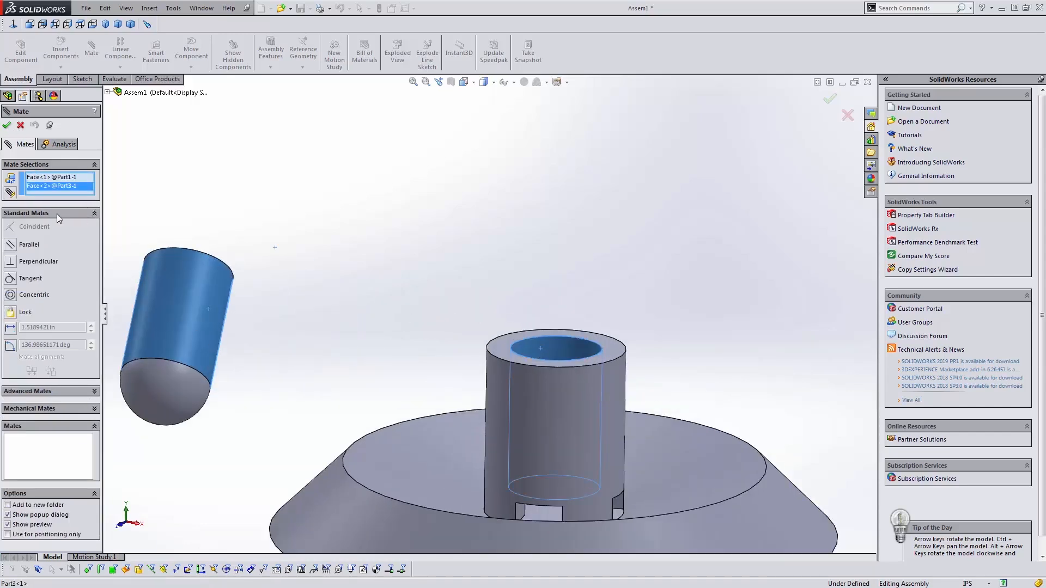
click(11, 295)
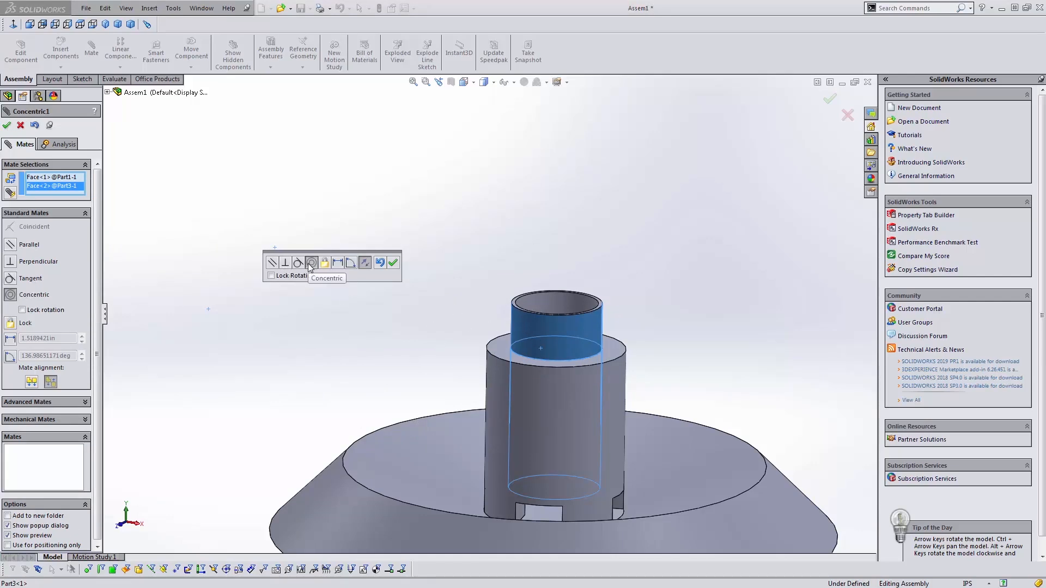
click(365, 263)
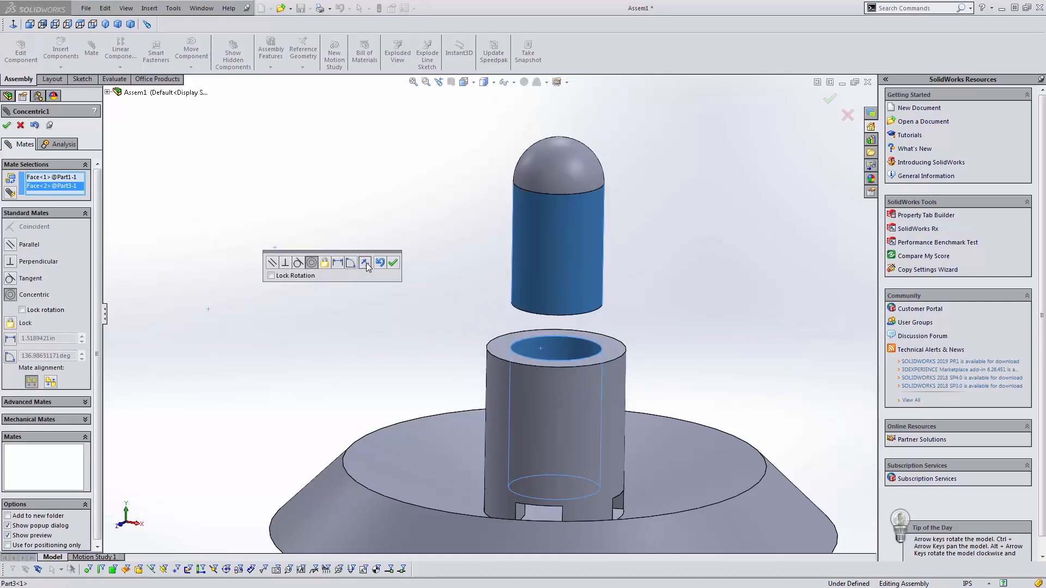
click(366, 262)
click(392, 263)
click(6, 125)
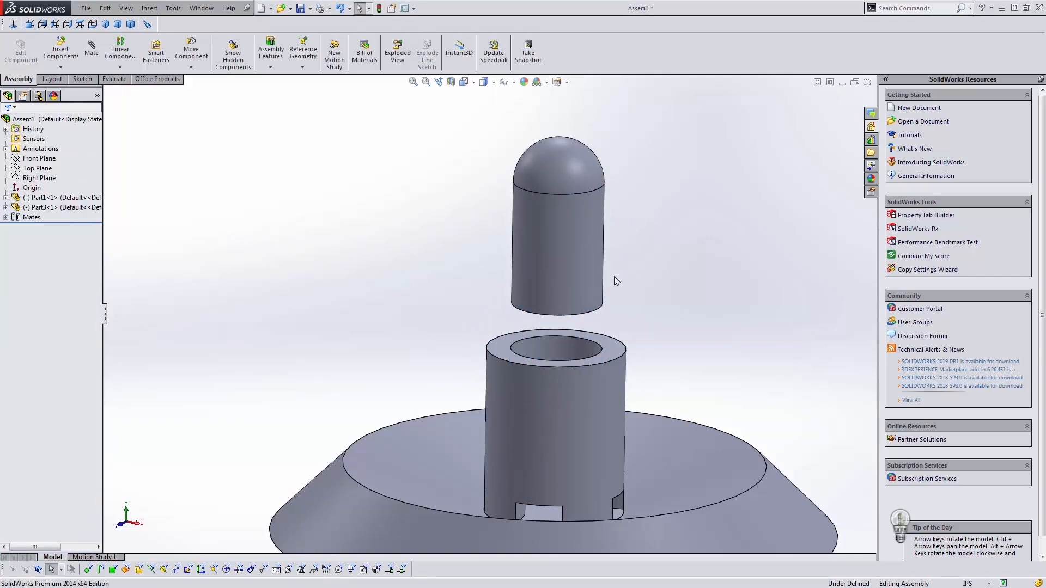
Step: Set the length of the test tube's straight body in its sketch to 1.5 in and rebuild the assembly
click(573, 274)
double_click(599, 255)
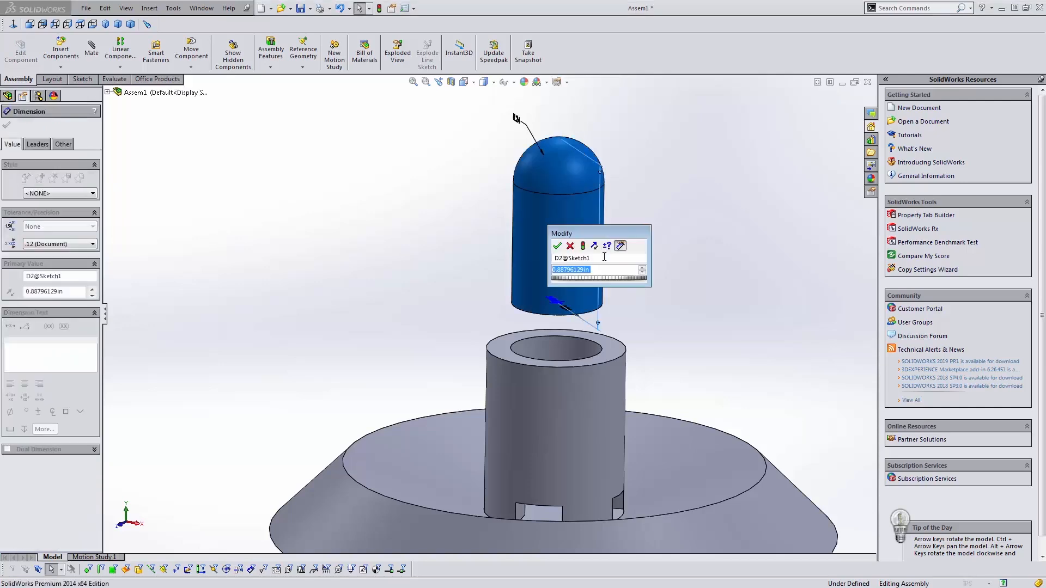
text(1.5)
key(Return)
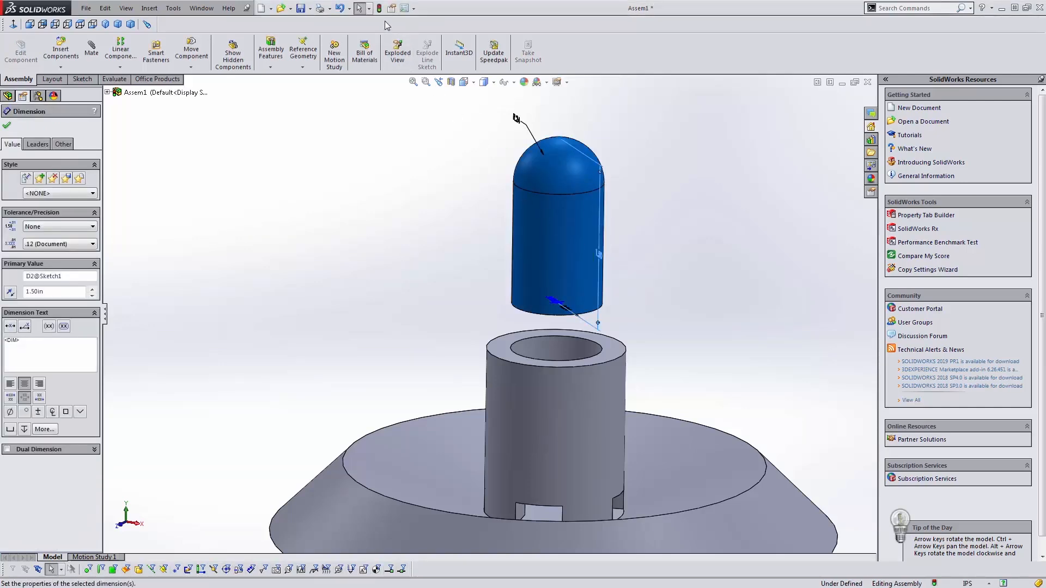
click(380, 8)
click(576, 150)
key(f)
middle_drag(577, 227, 590, 271)
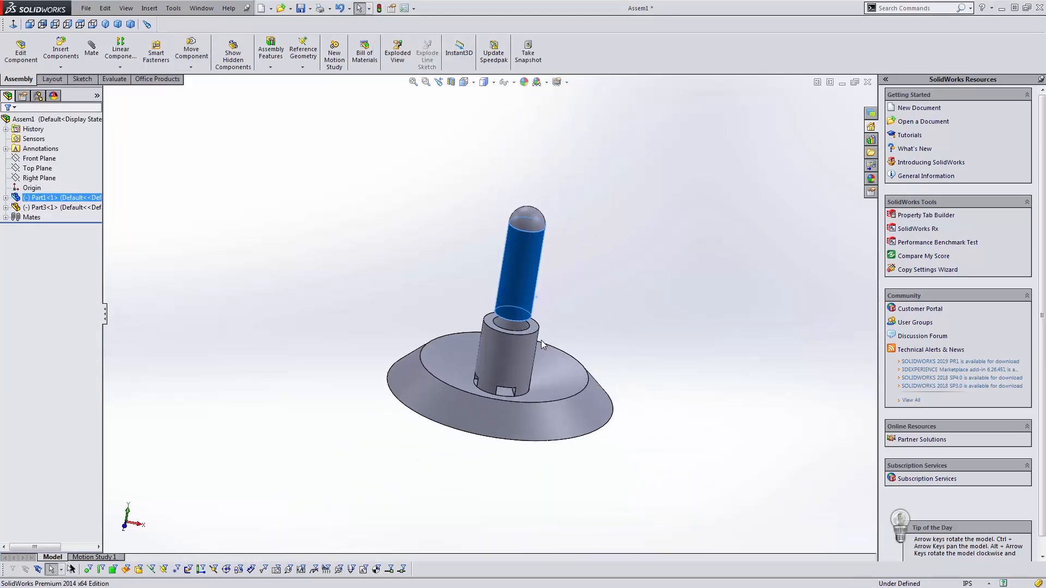
Step: Slide the base aside and mate its Front Plane coincident with the assembly's Front Plane
click(449, 334)
drag(450, 334, 443, 354)
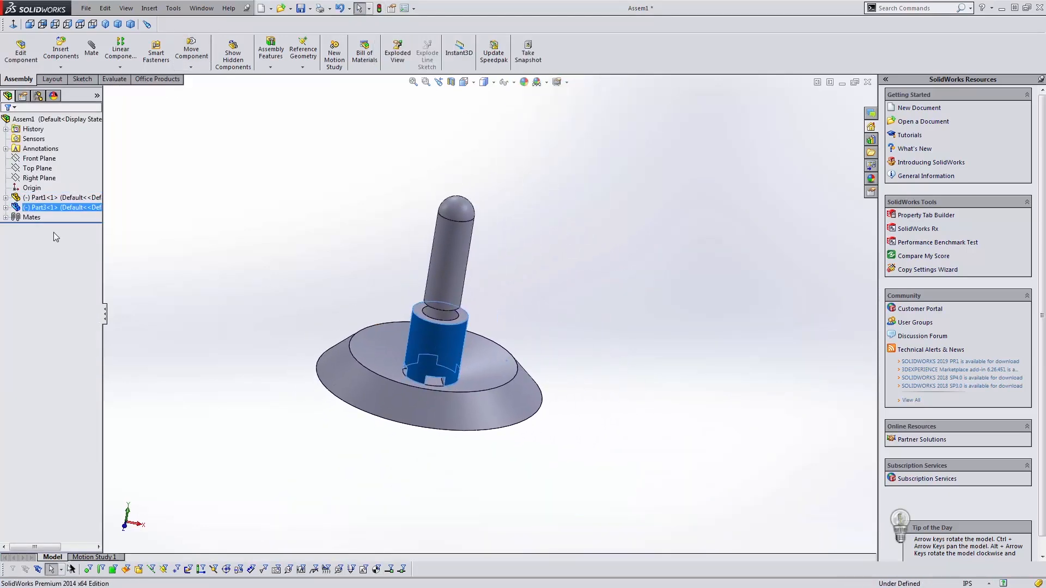
click(6, 208)
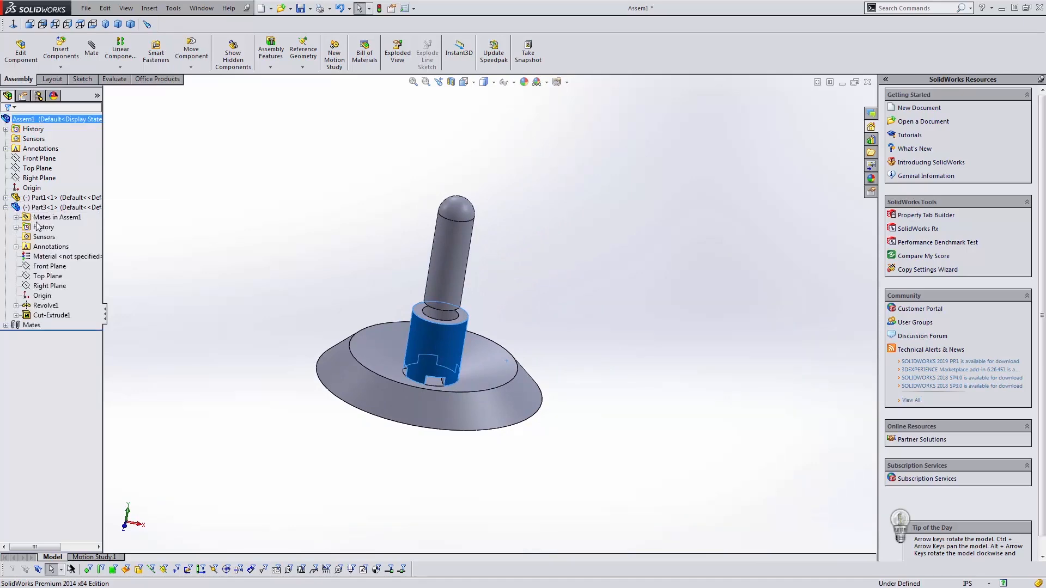
click(45, 266)
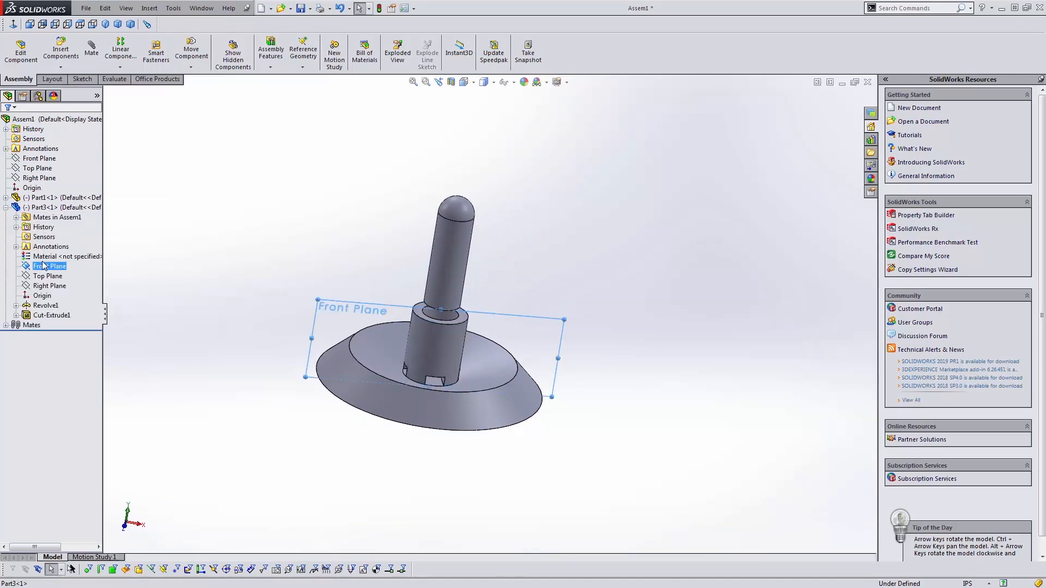
ctrl+click(43, 160)
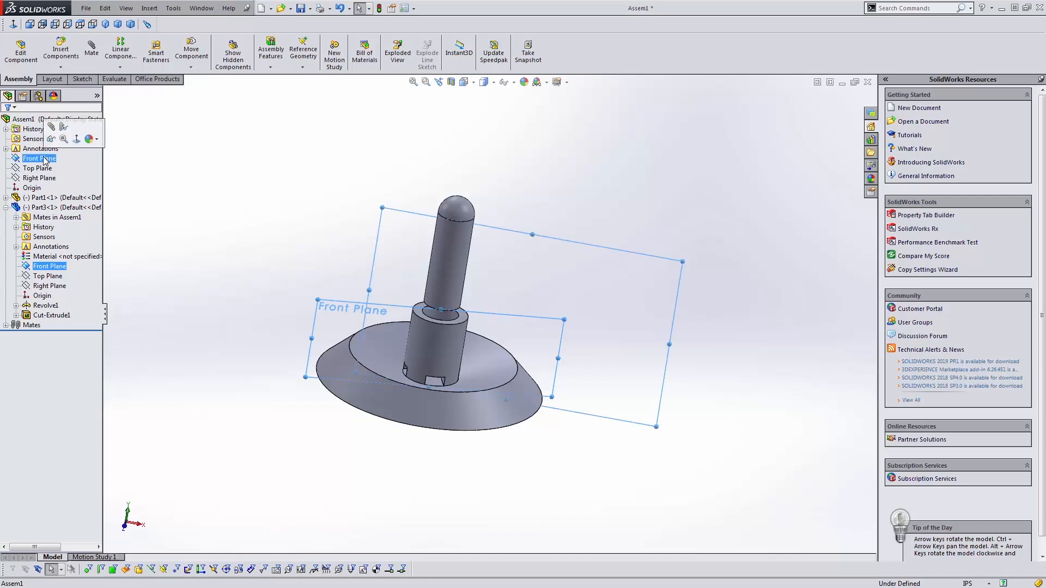
click(95, 51)
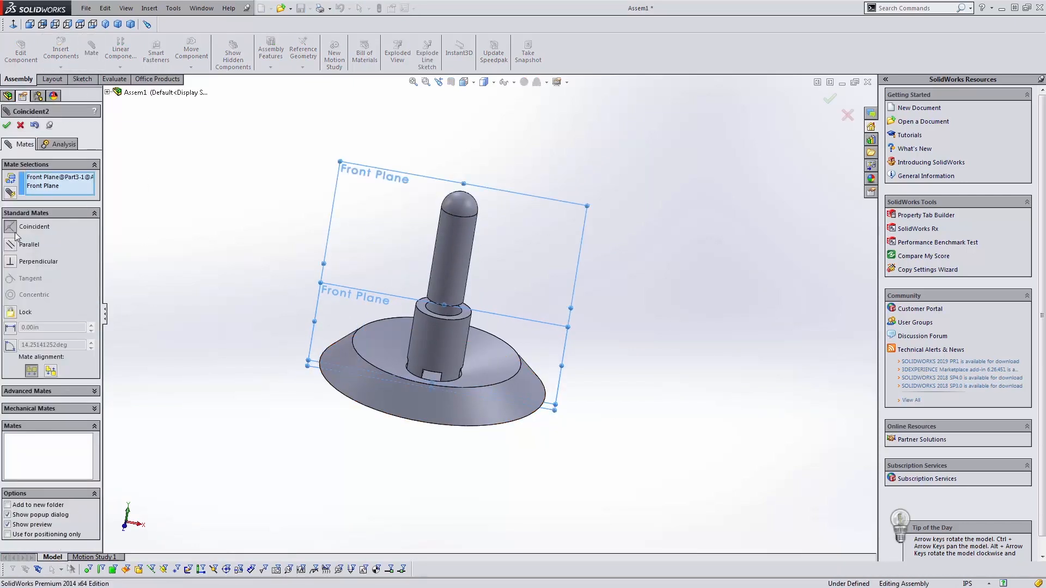
click(7, 125)
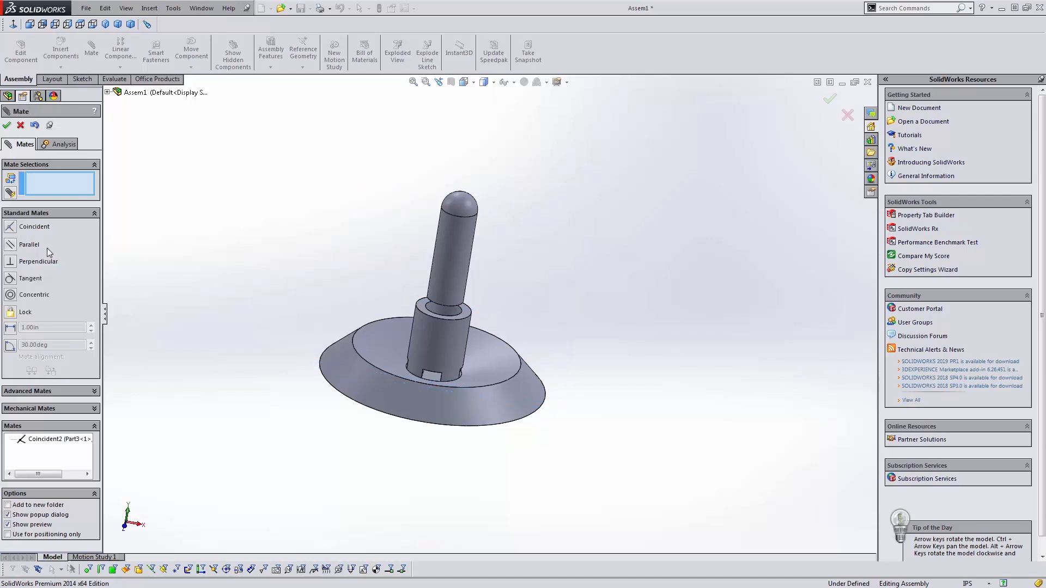
click(6, 125)
Step: Slide the base aside and mate its Right Plane coincident with the assembly's Right Plane
drag(384, 330, 266, 335)
middle_drag(265, 336, 394, 411)
drag(394, 411, 299, 346)
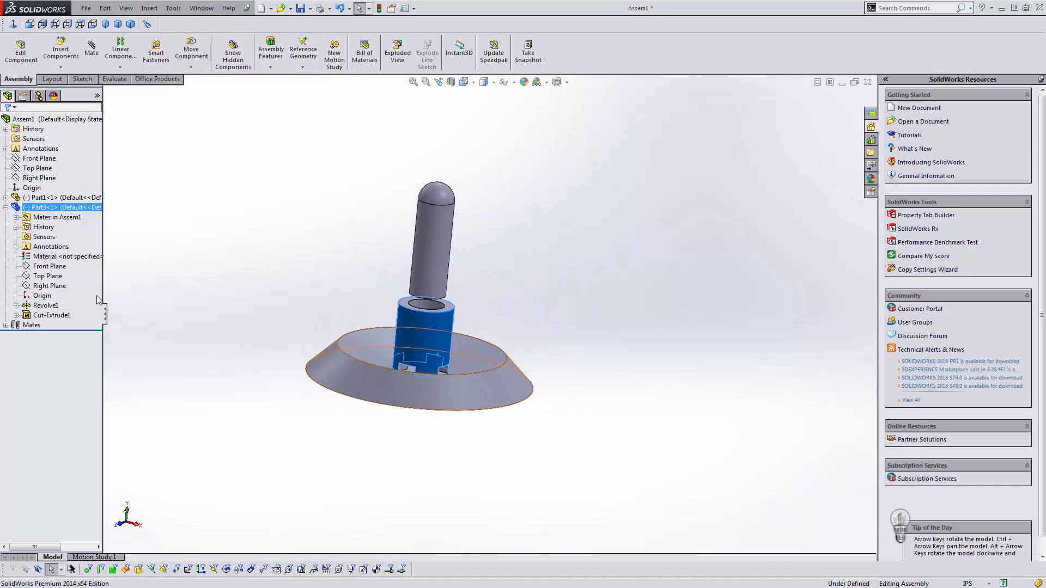
click(49, 286)
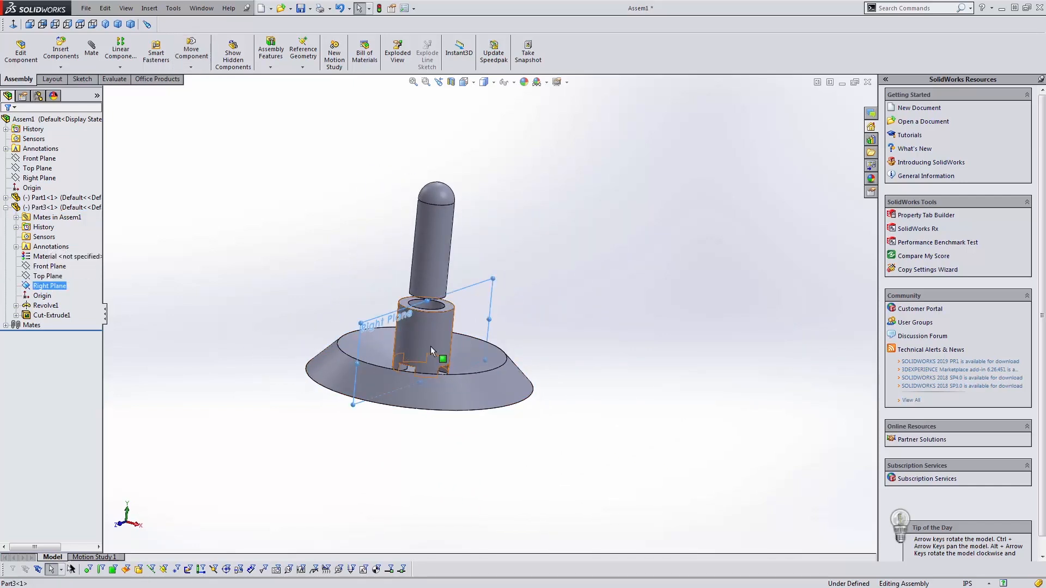
drag(431, 347, 356, 344)
click(48, 285)
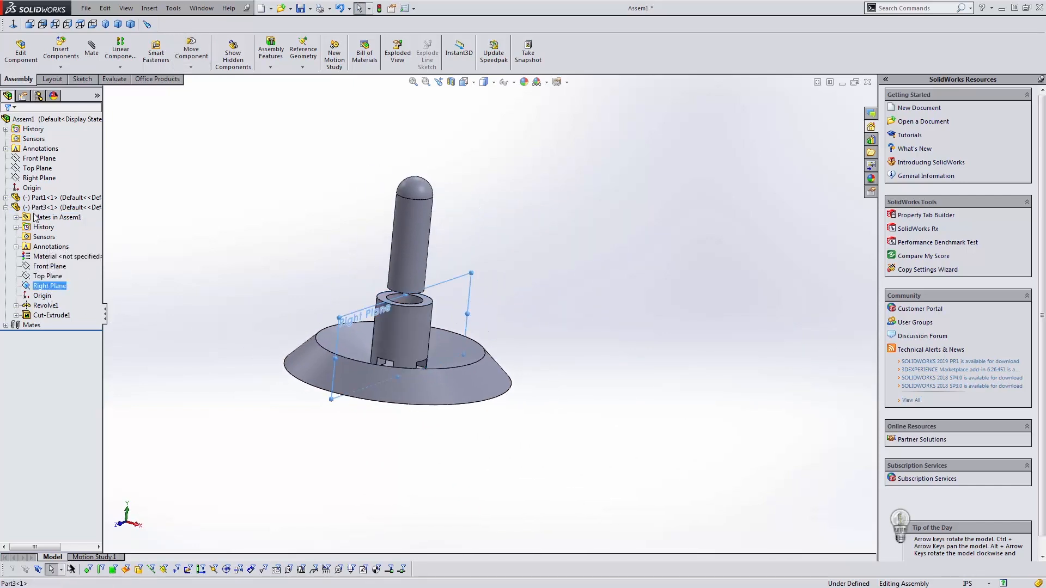
ctrl+click(49, 179)
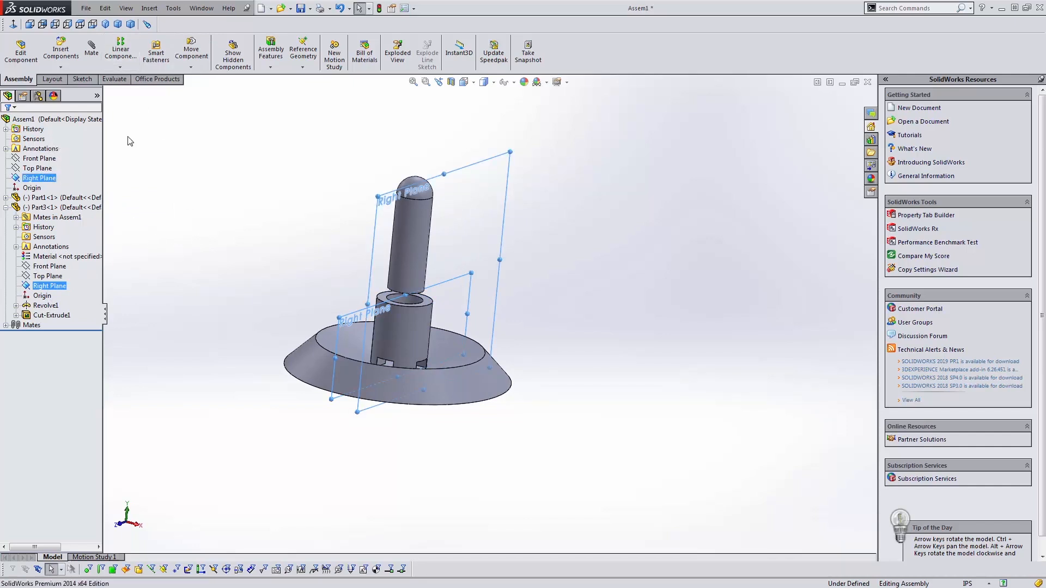
key(m)
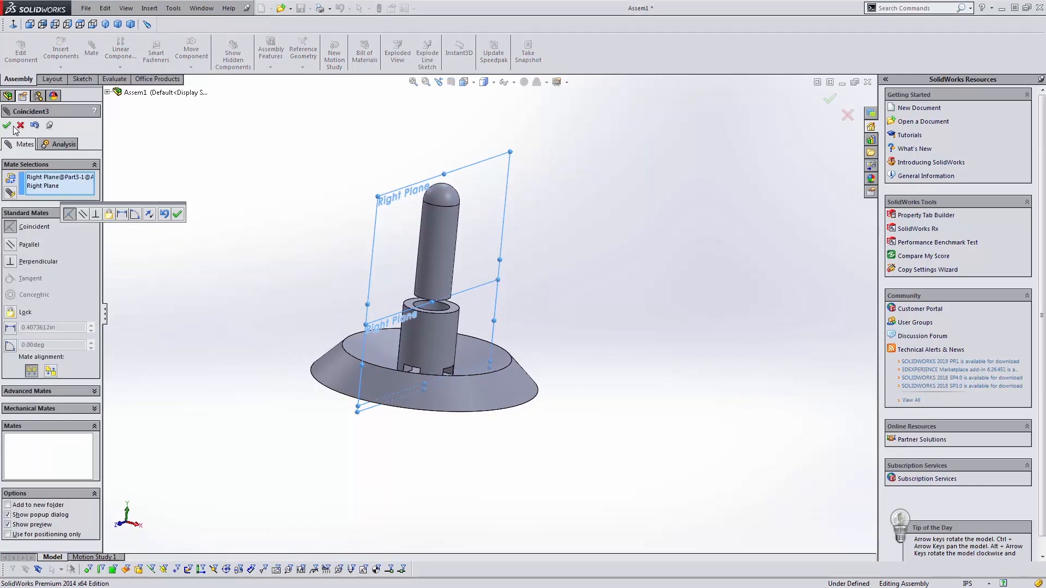
click(6, 125)
click(7, 126)
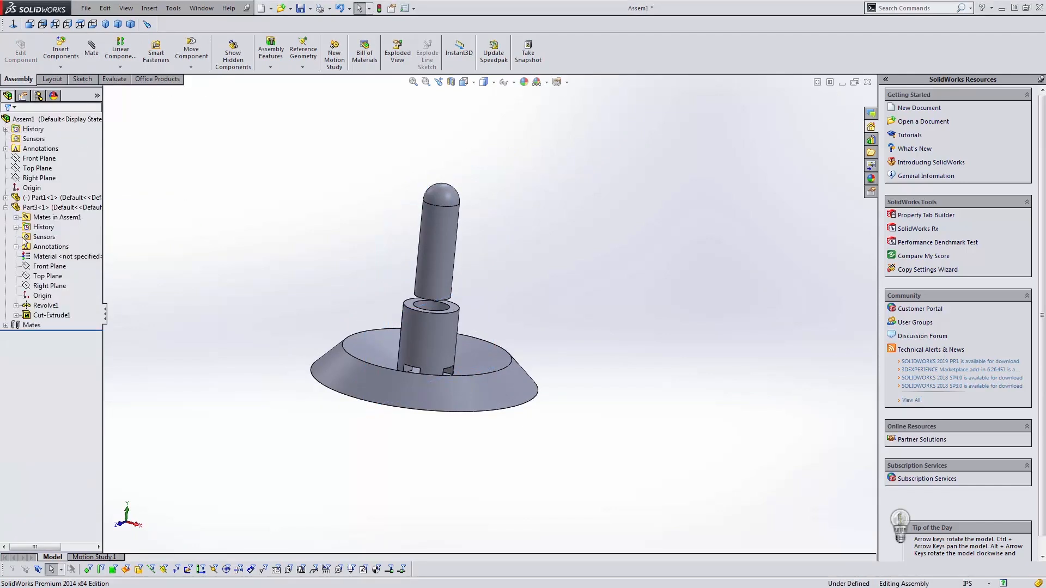
Step: Collapse the base's feature list and test whether the base can still be moved by its flange and post
click(6, 208)
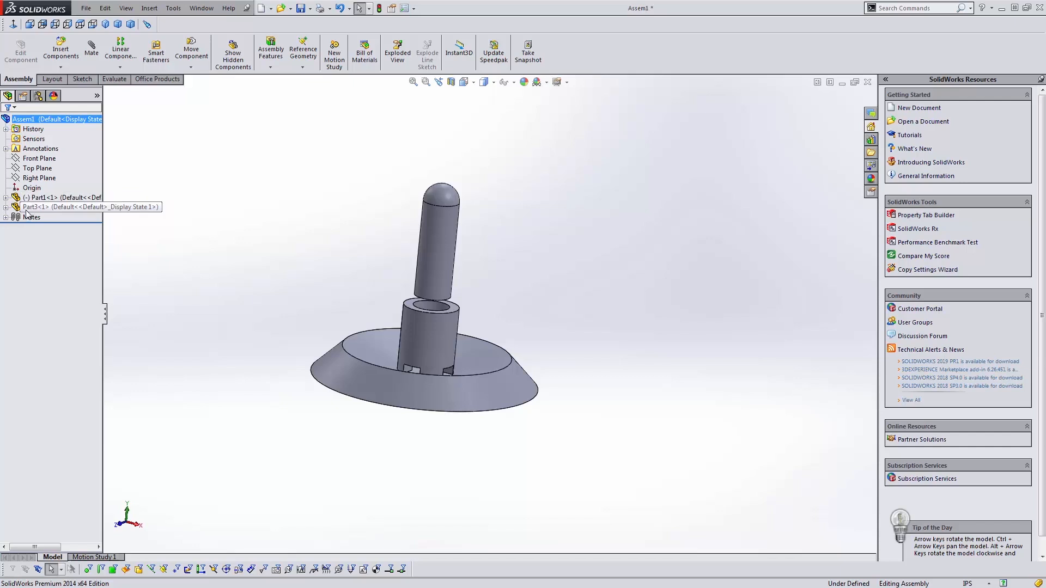
click(32, 200)
click(36, 209)
drag(367, 369, 348, 375)
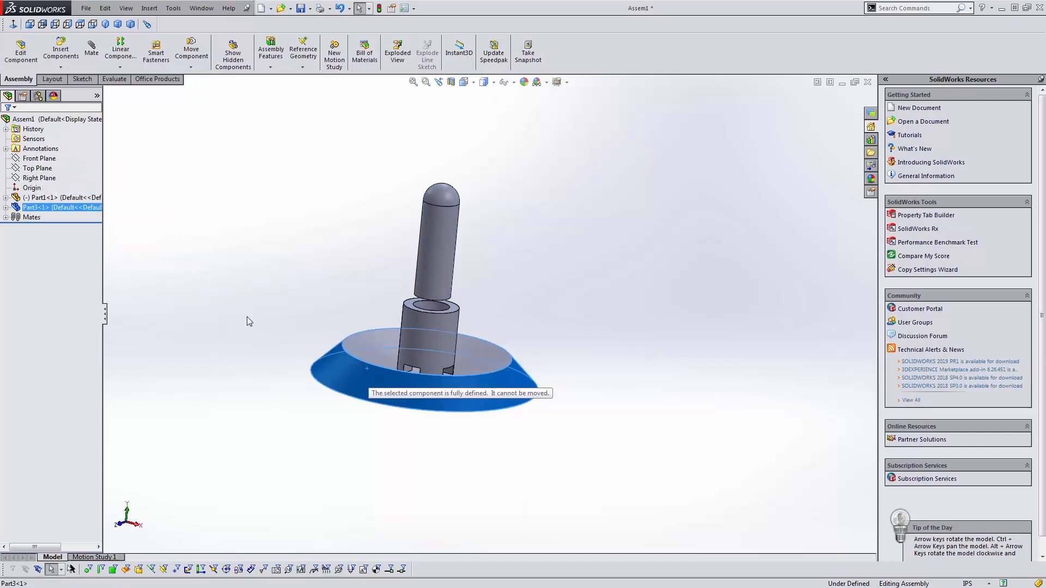
click(301, 283)
drag(418, 349, 330, 320)
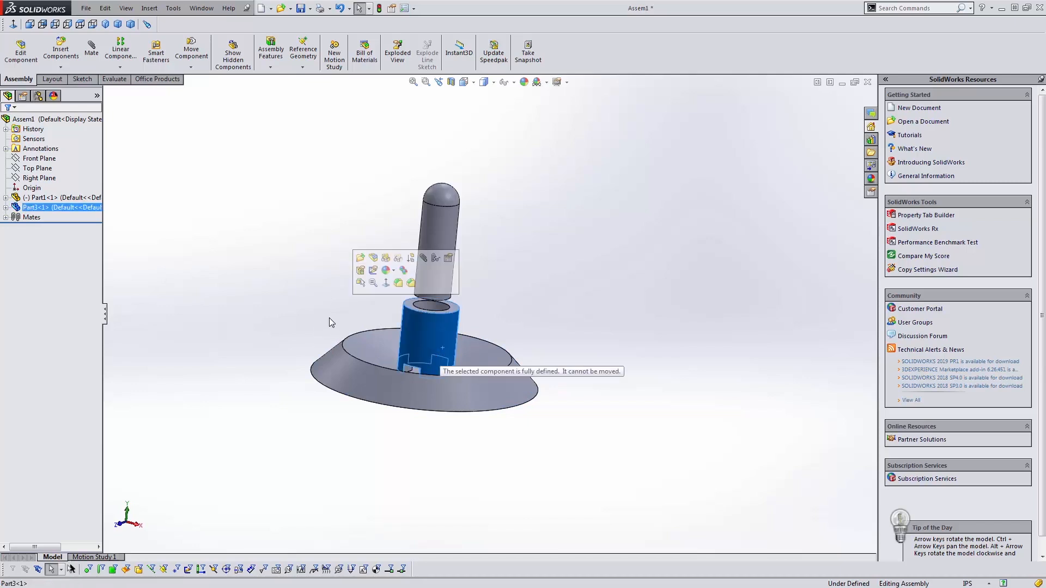
click(303, 280)
Step: Slide the test tube up along its axis, well clear of the base's post, exposing its open end from below
drag(437, 273, 396, 288)
scroll(402, 234, down, 6)
drag(496, 284, 341, 224)
scroll(449, 318, up, 5)
drag(506, 313, 522, 175)
middle_drag(519, 229, 518, 231)
scroll(517, 231, down, 6)
Step: Mate the test tube's open-end rim face coincident with the small ledge face at the bottom of the post's bore
click(515, 281)
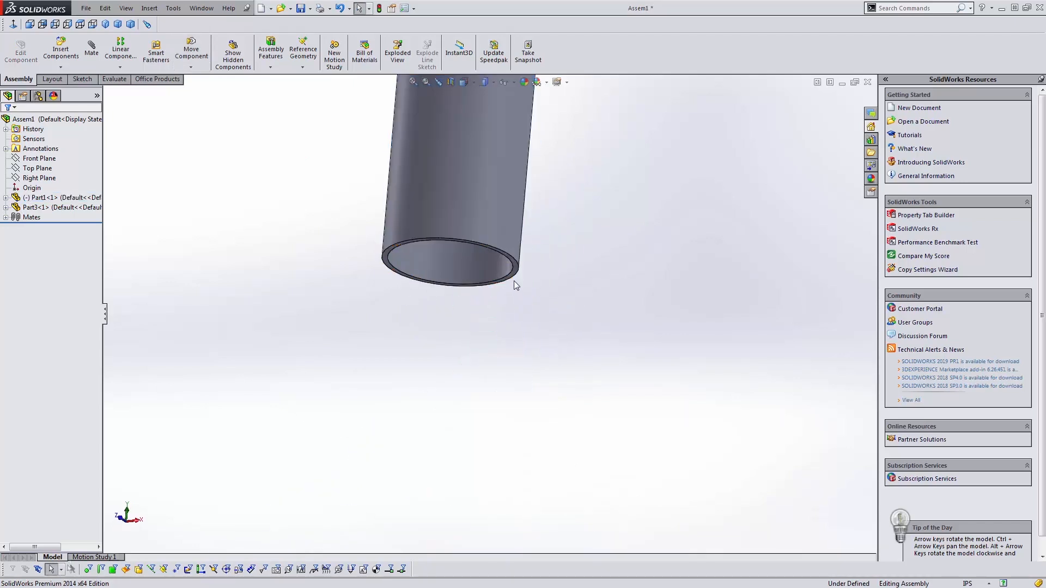
click(513, 277)
click(515, 272)
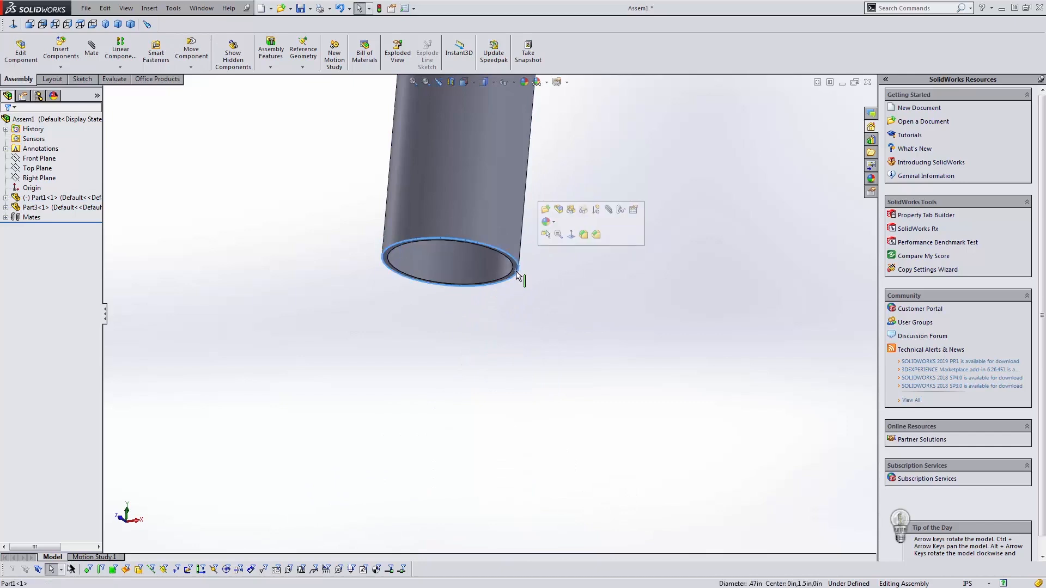
scroll(515, 273, down, 5)
click(508, 273)
scroll(485, 308, up, 8)
scroll(441, 324, up, 2)
middle_drag(442, 324, 463, 503)
scroll(464, 490, down, 5)
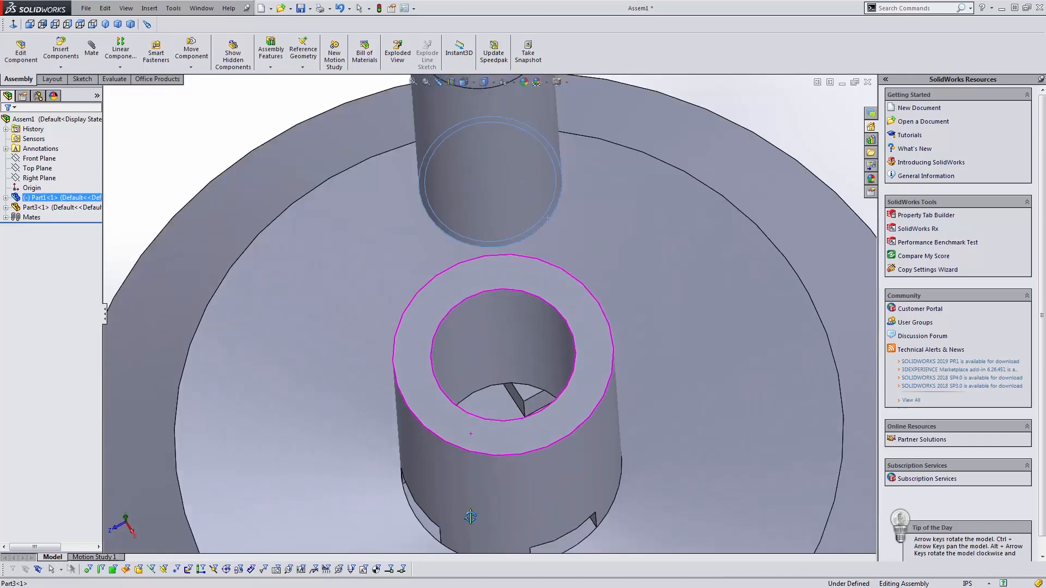
scroll(488, 430, down, 3)
ctrl+click(544, 271)
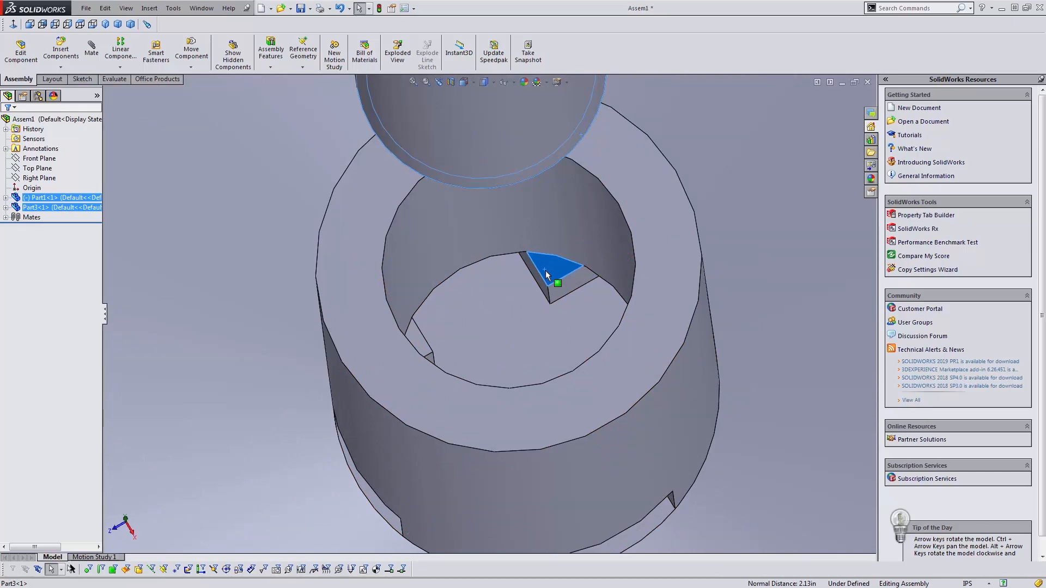
key(m)
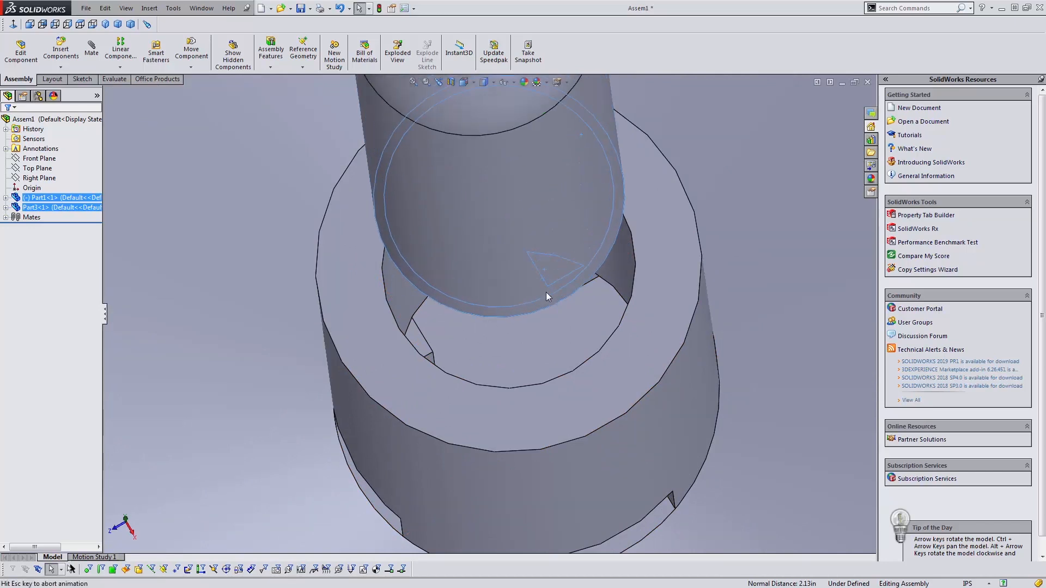
scroll(504, 322, up, 7)
middle_drag(473, 259, 602, 257)
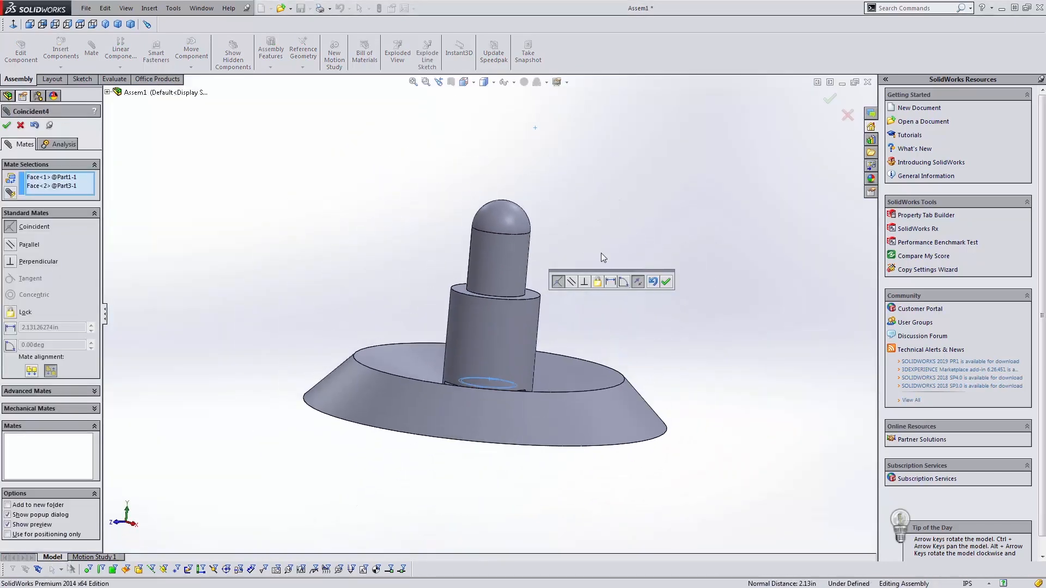
click(665, 281)
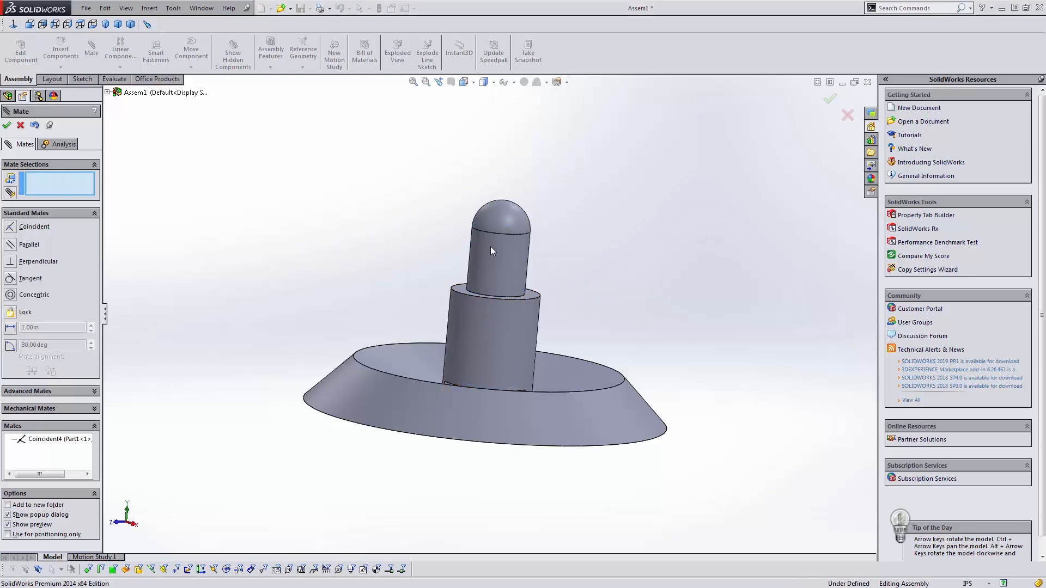
click(19, 125)
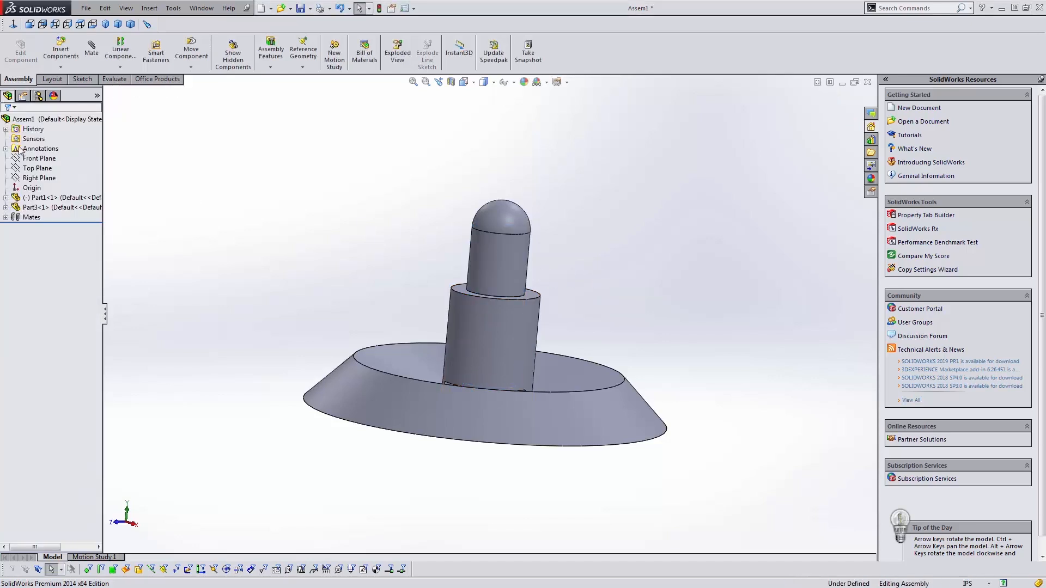
Step: Mate the test tube's Front Plane coincident with the assembly's Front Plane to stop the tube rotating
click(26, 198)
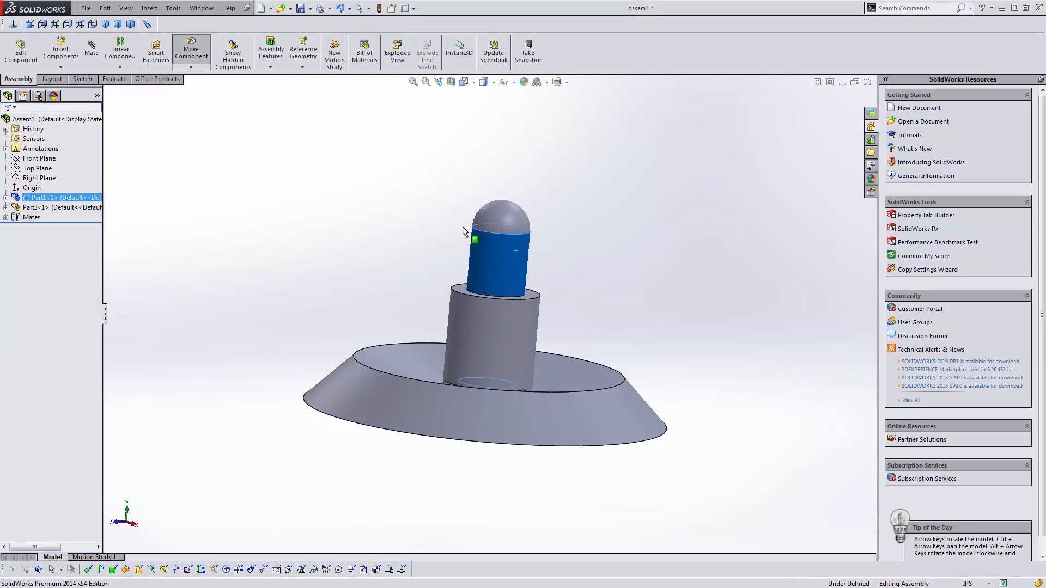
key(Escape)
scroll(591, 266, down, 6)
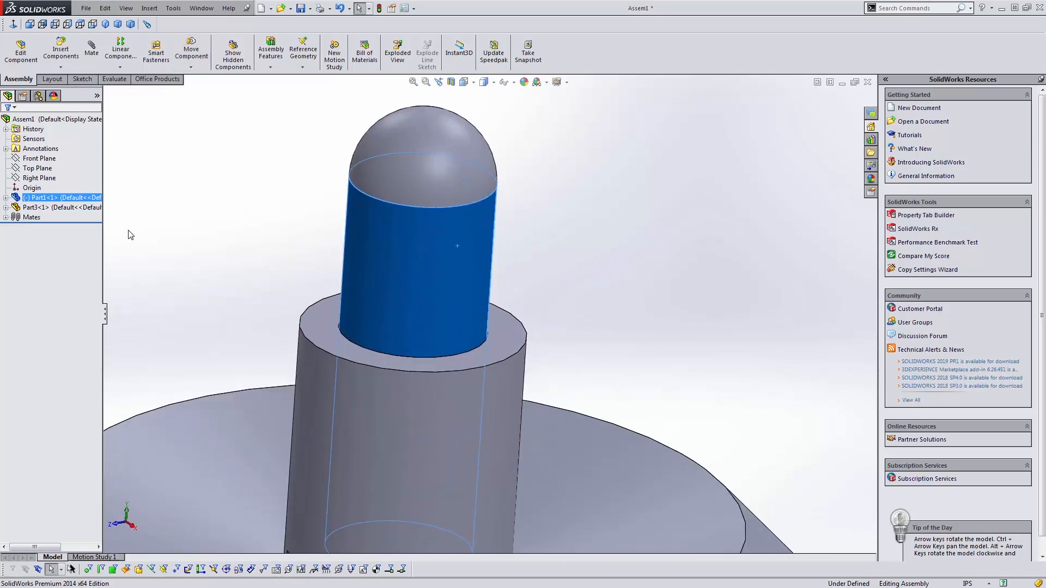
click(5, 198)
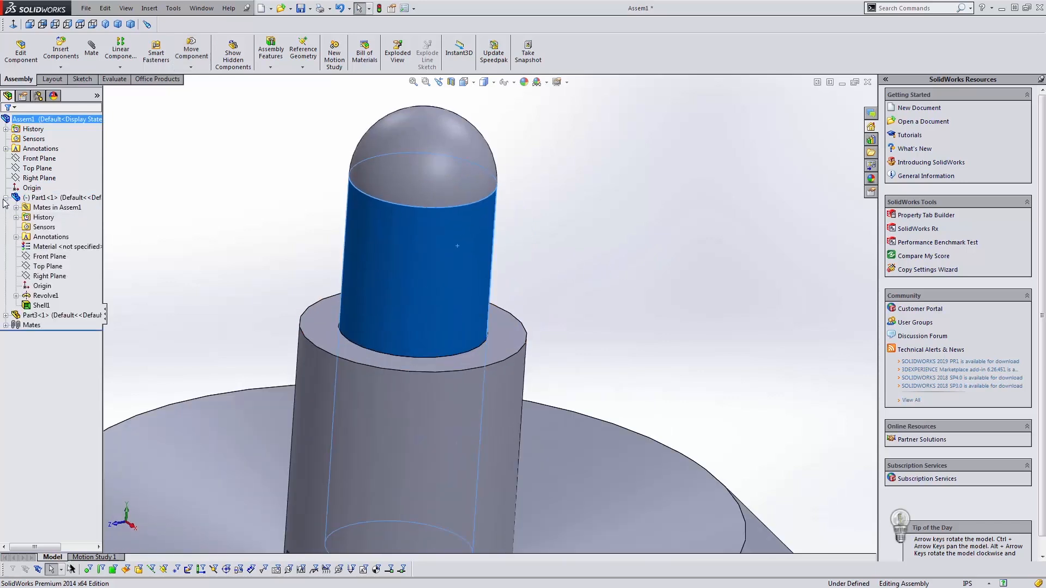
click(50, 256)
scroll(430, 236, up, 8)
mouse_move(431, 236)
middle_down()
mouse_move(427, 217)
mouse_move(448, 238)
mouse_move(415, 229)
middle_up()
ctrl+click(41, 159)
scroll(194, 211, up, 3)
key(m)
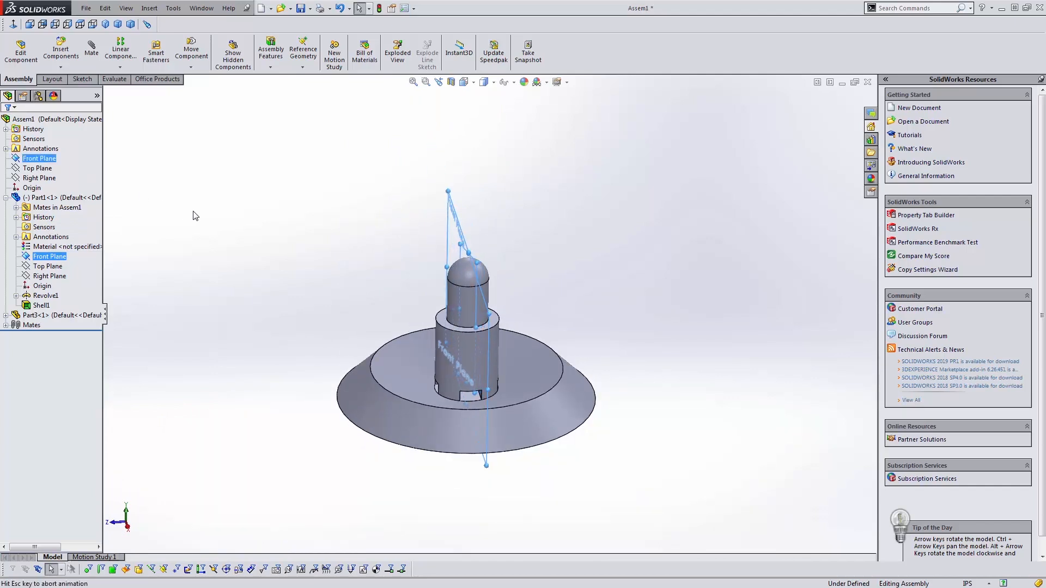
click(180, 197)
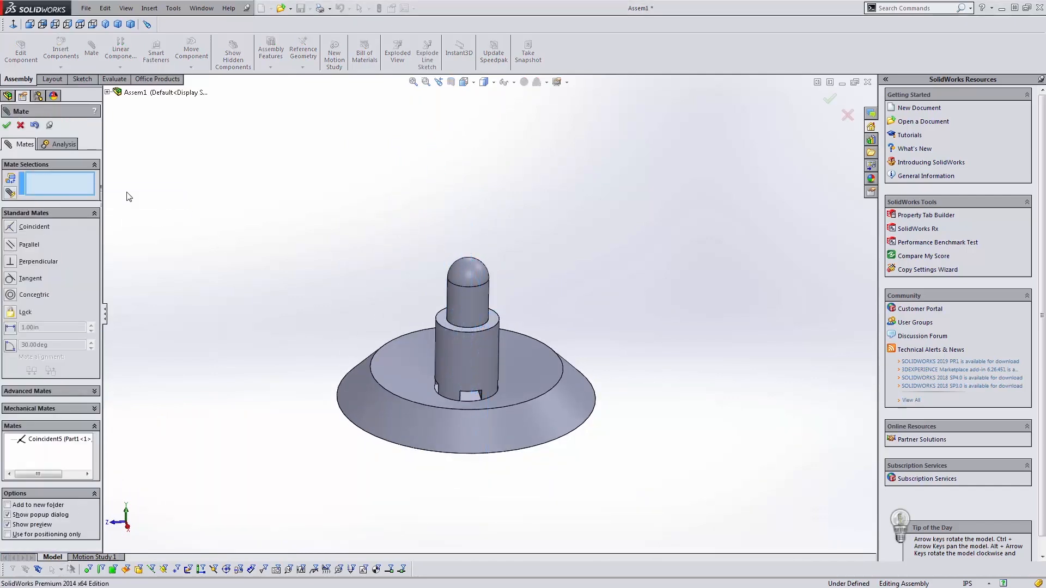
click(7, 124)
Step: Set the length of the test tube's straight body in its sketch to 3 in and rebuild the assembly
mouse_move(481, 360)
middle_down()
mouse_move(481, 338)
mouse_move(504, 394)
middle_up()
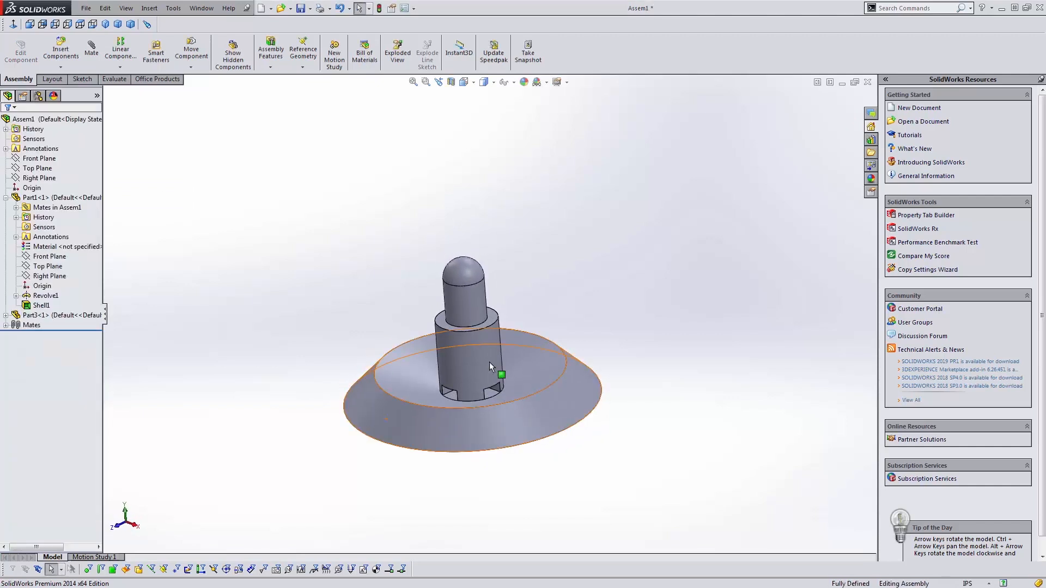
click(463, 289)
double_click(436, 313)
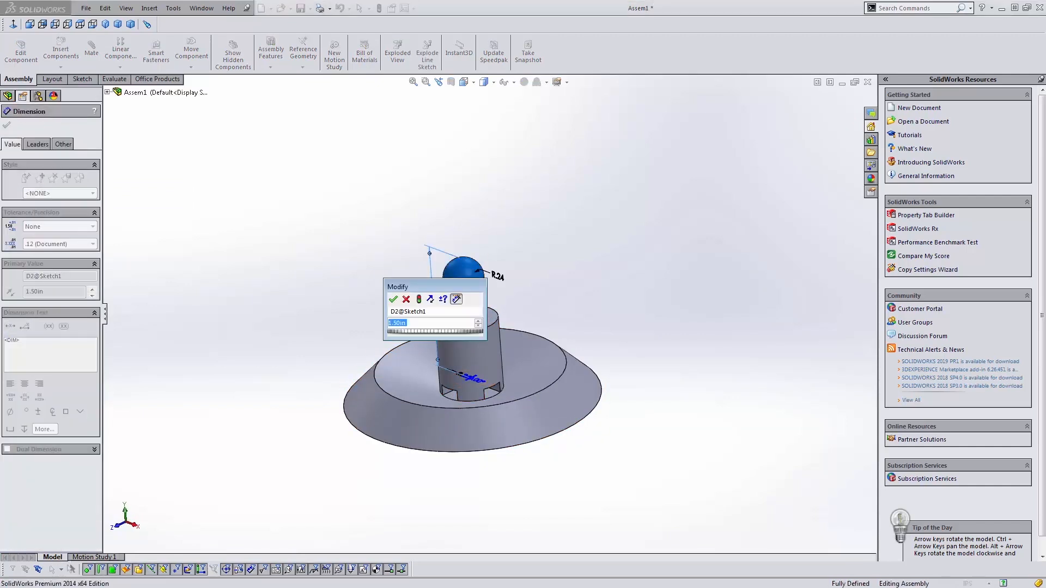
text(3)
key(Return)
key(ctrl+b)
scroll(472, 273, up, 2)
middle_drag(475, 299, 435, 338)
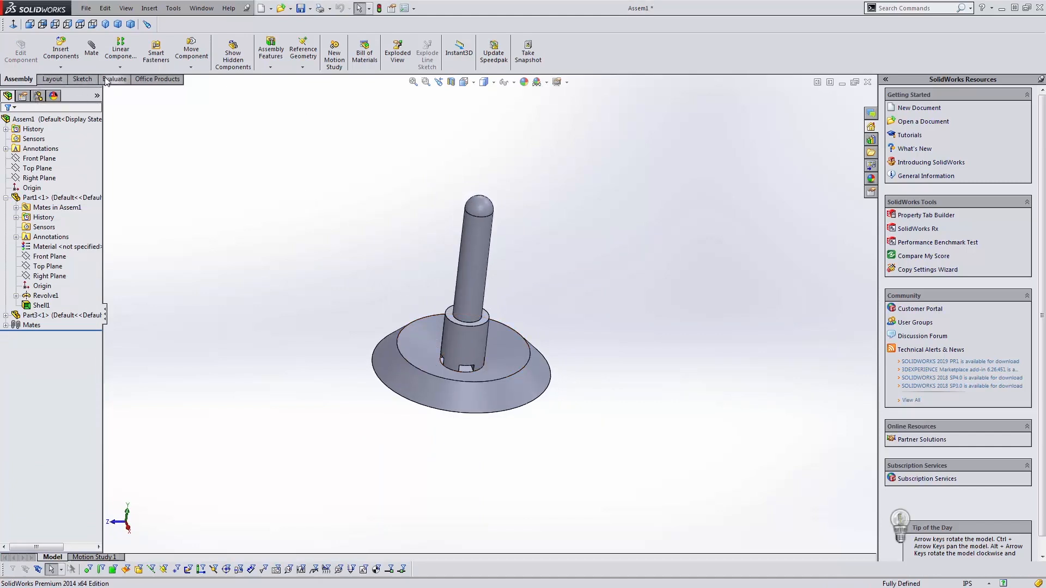
Step: Open the base part from the assembly in its own window
click(441, 330)
click(467, 276)
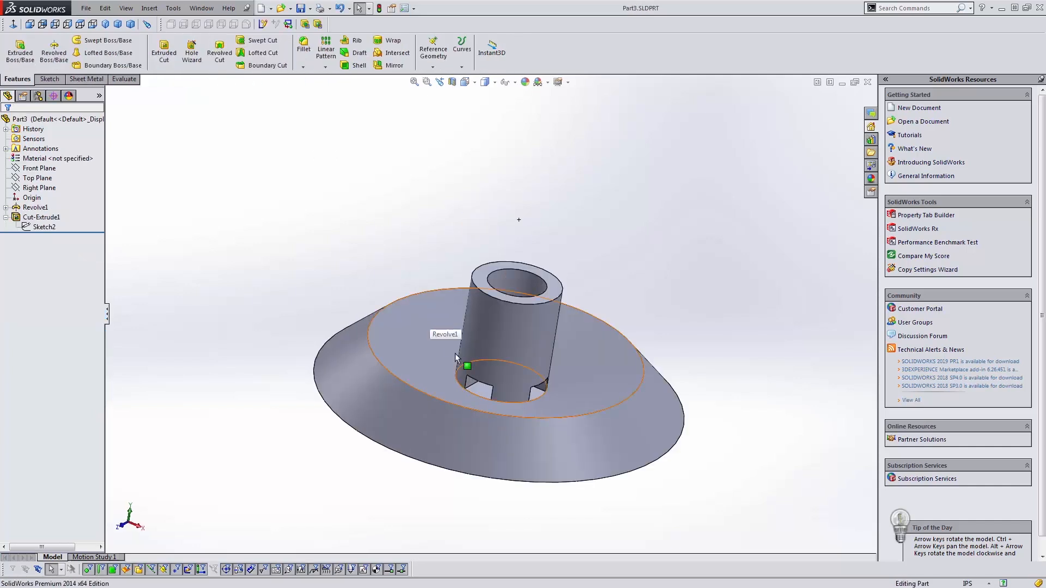